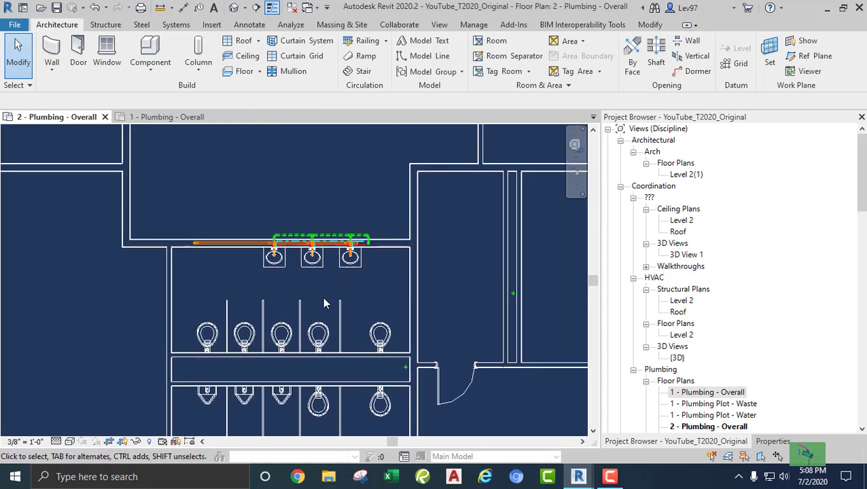
Step: Examine the lavatories, water closets and urinals around the chase in the second-floor restroom plan
{"action": "scroll", "coordinate": [317, 291], "scroll_direction": "up", "scroll_amount": 3}
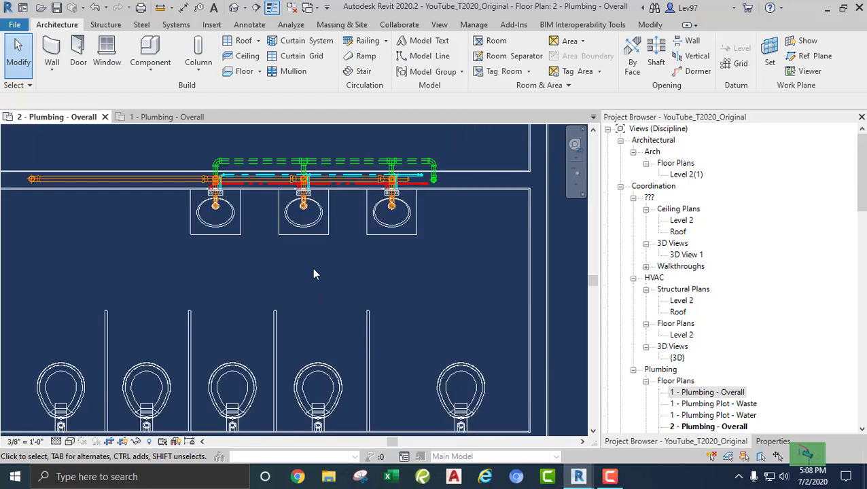
{"action": "scroll", "coordinate": [307, 271], "scroll_direction": "down", "scroll_amount": 3}
{"action": "middle_click_drag", "start_coordinate": [308, 304], "coordinate": [339, 229]}
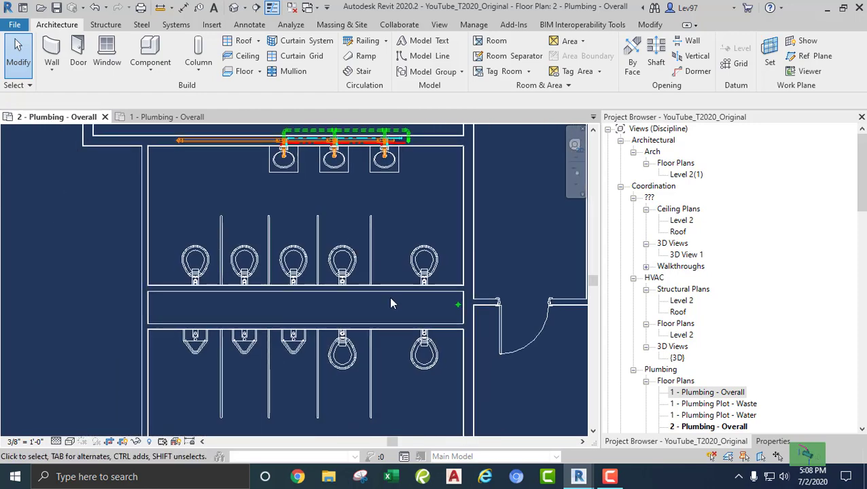
{"action": "middle_click_drag", "start_coordinate": [391, 304], "coordinate": [378, 306]}
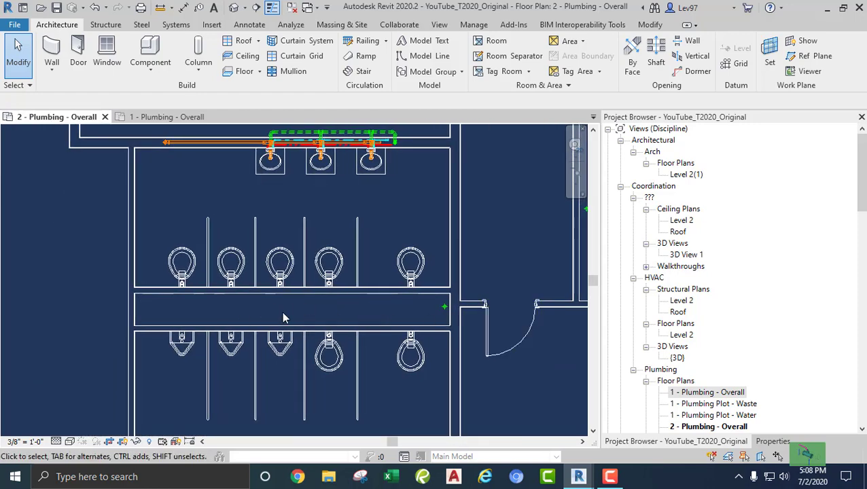
{"action": "middle_click_drag", "start_coordinate": [310, 318], "coordinate": [347, 308]}
{"action": "scroll", "coordinate": [371, 297], "scroll_direction": "up", "scroll_amount": 1}
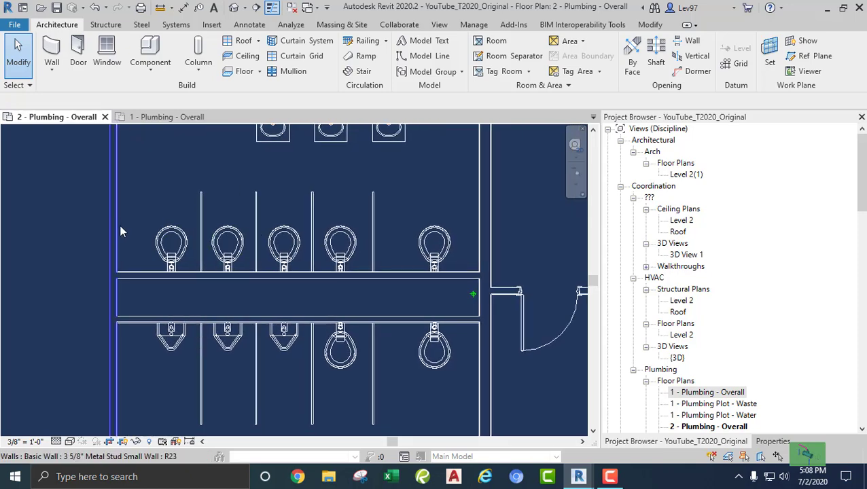
{"action": "middle_click_drag", "start_coordinate": [185, 299], "coordinate": [202, 356]}
{"action": "scroll", "coordinate": [266, 277], "scroll_direction": "up", "scroll_amount": 1}
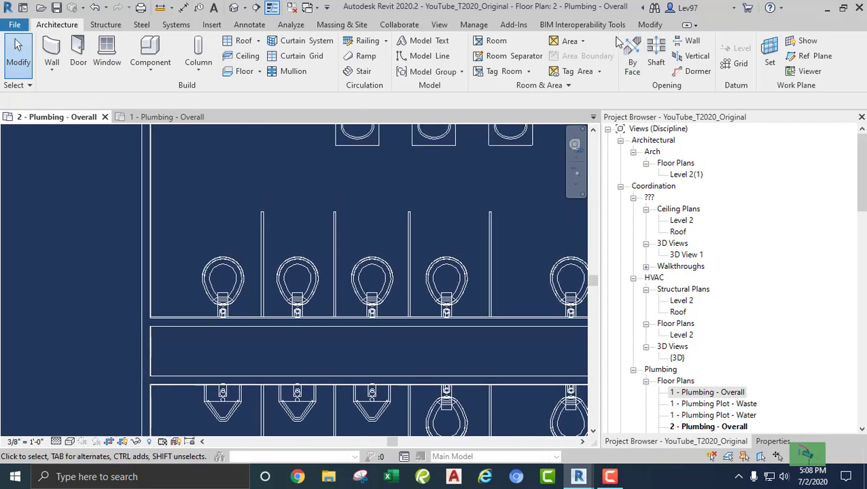
{"action": "left_click", "coordinate": [654, 25]}
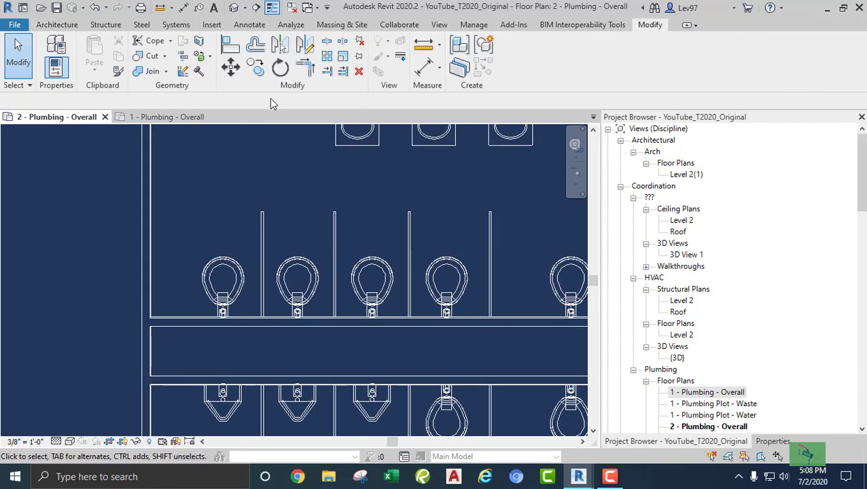
{"action": "left_click", "coordinate": [230, 44]}
{"action": "left_click", "coordinate": [224, 282]}
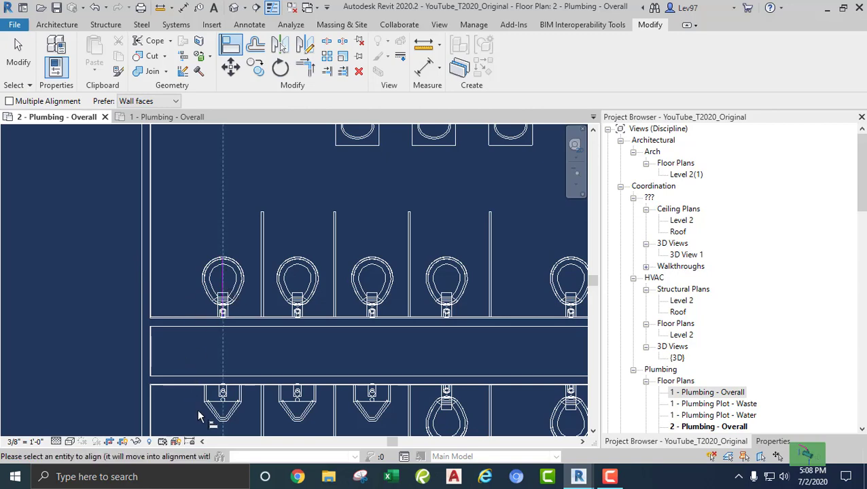
{"action": "key", "text": "Escape"}
{"action": "key", "text": "Escape"}
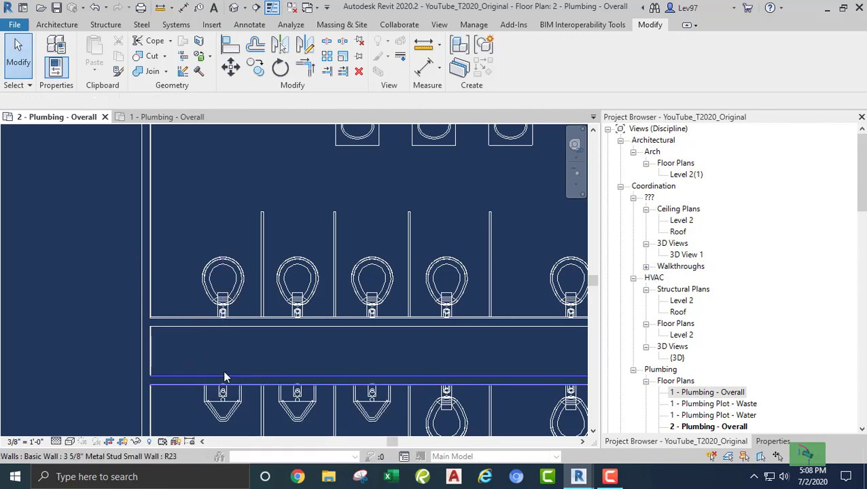
{"action": "middle_click_drag", "start_coordinate": [330, 350], "coordinate": [168, 304]}
{"action": "middle_click_drag", "start_coordinate": [265, 332], "coordinate": [277, 371]}
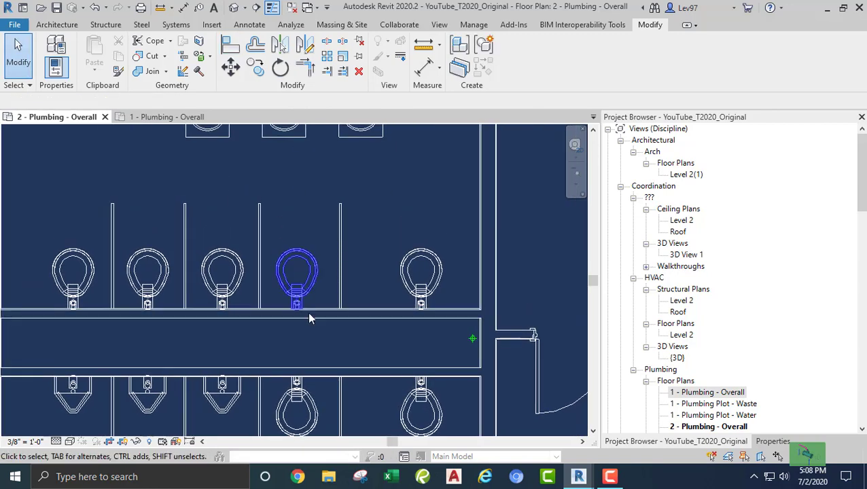
{"action": "left_click", "coordinate": [230, 45]}
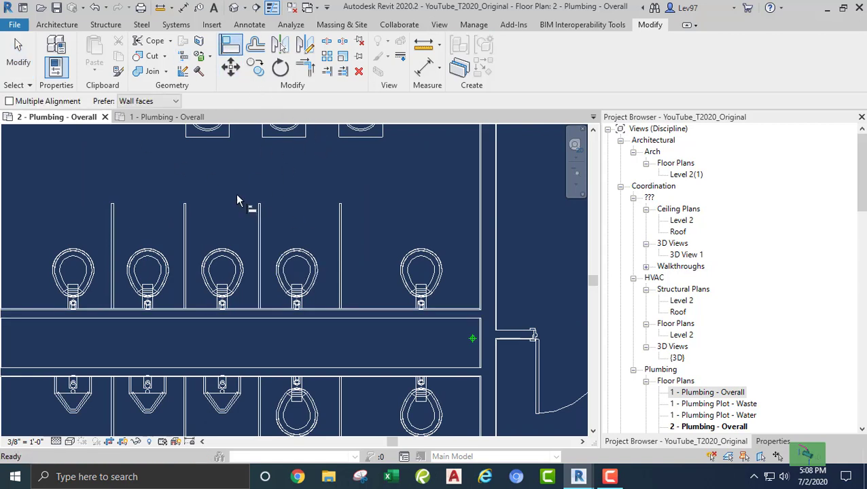
{"action": "left_click", "coordinate": [297, 286]}
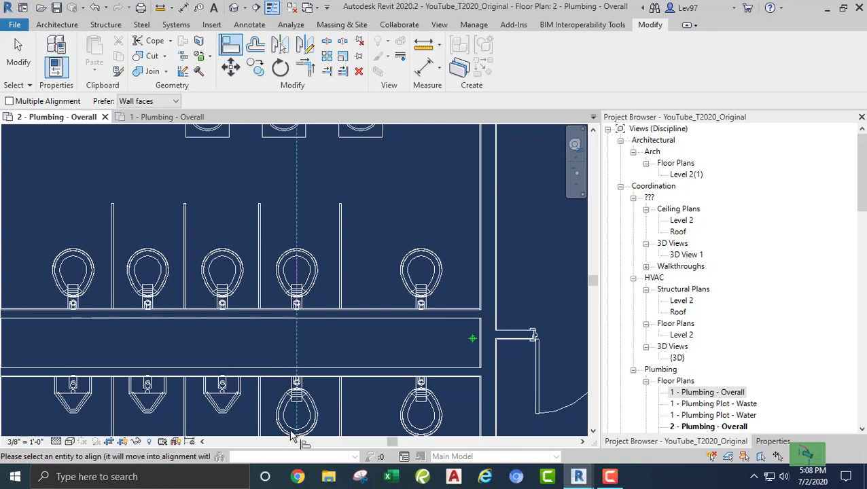
{"action": "key", "text": "Escape"}
{"action": "key", "text": "Escape"}
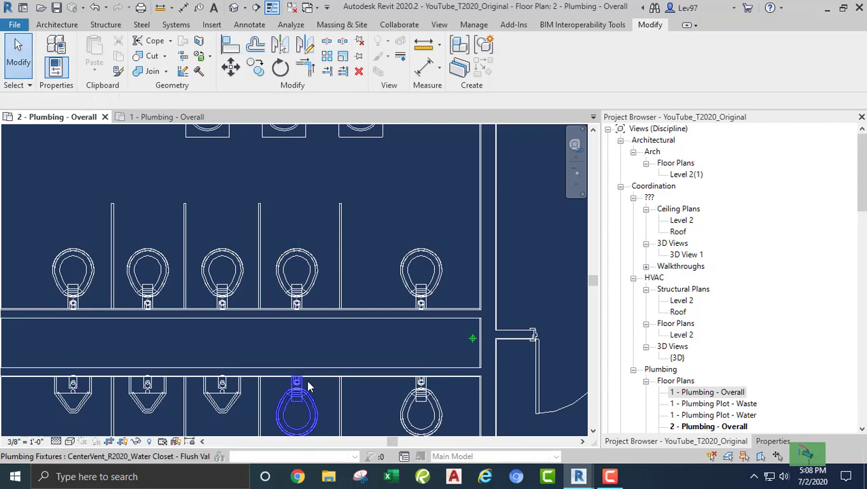
{"action": "middle_click_drag", "start_coordinate": [364, 357], "coordinate": [395, 339]}
{"action": "scroll", "coordinate": [380, 349], "scroll_direction": "down", "scroll_amount": 1}
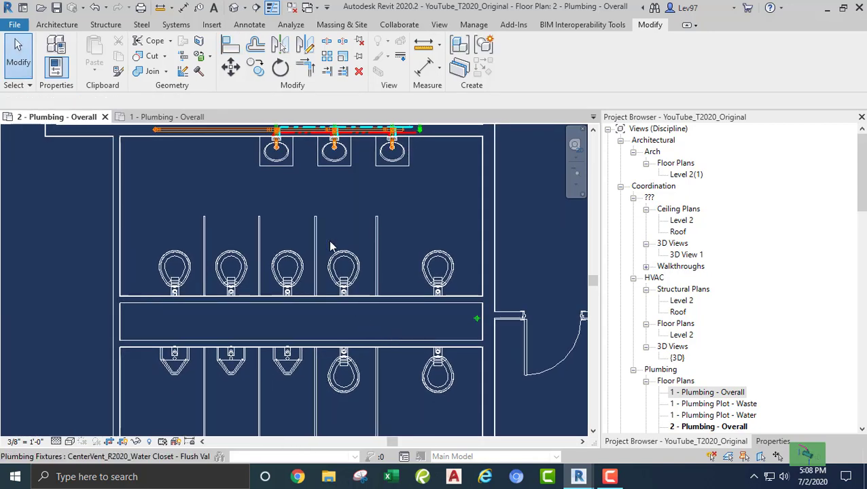
{"action": "left_click", "coordinate": [229, 47]}
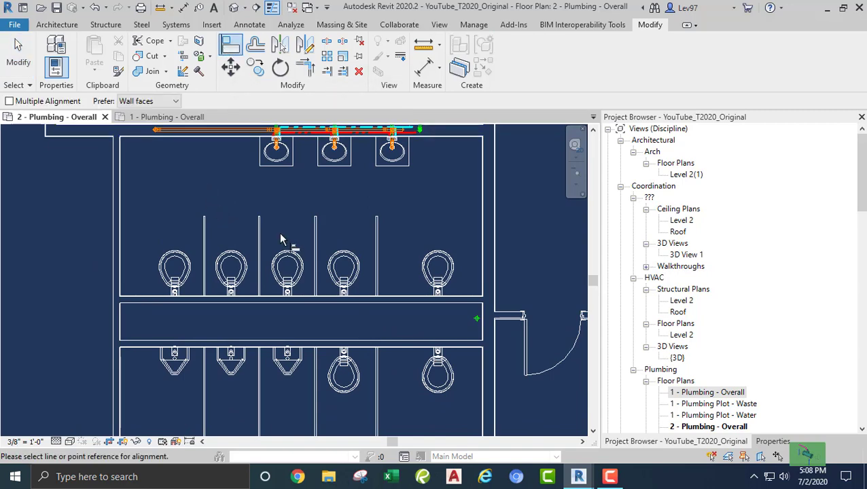
{"action": "left_click", "coordinate": [345, 272]}
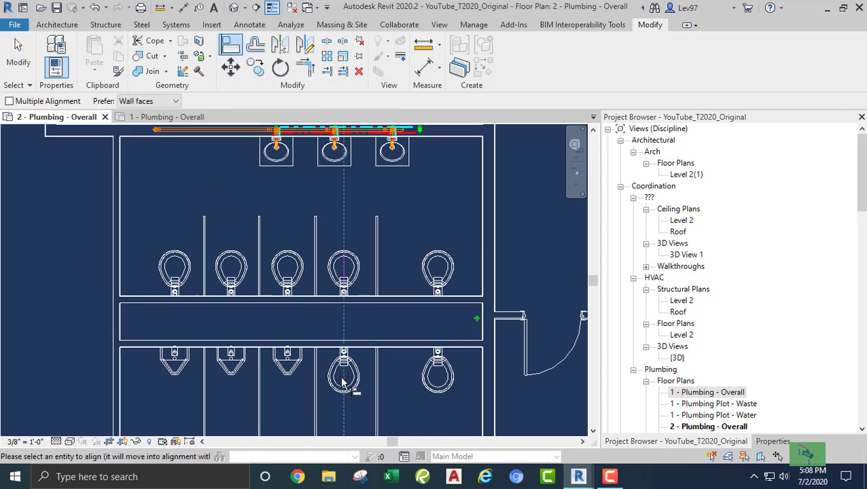
{"action": "scroll", "coordinate": [345, 384], "scroll_direction": "up", "scroll_amount": 4}
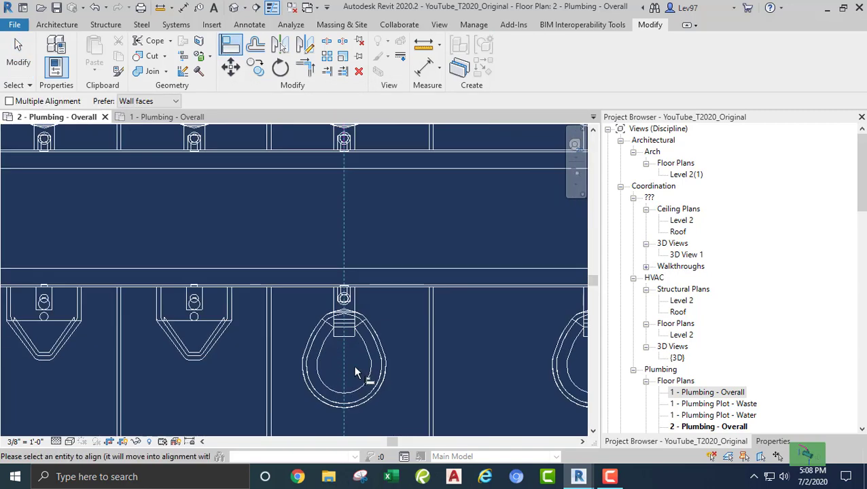
{"action": "key", "text": "Escape"}
{"action": "key", "text": "Escape"}
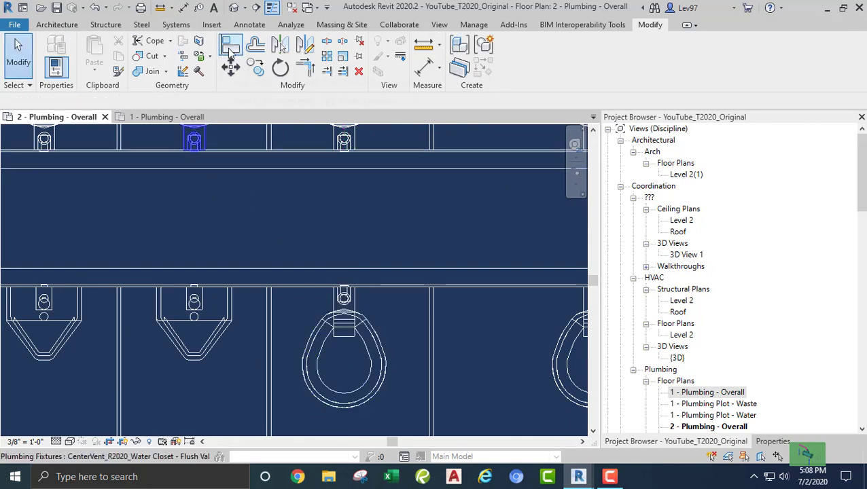
{"action": "key", "text": "a"}
{"action": "key", "text": "l"}
{"action": "key", "text": "Escape"}
{"action": "key", "text": "Escape"}
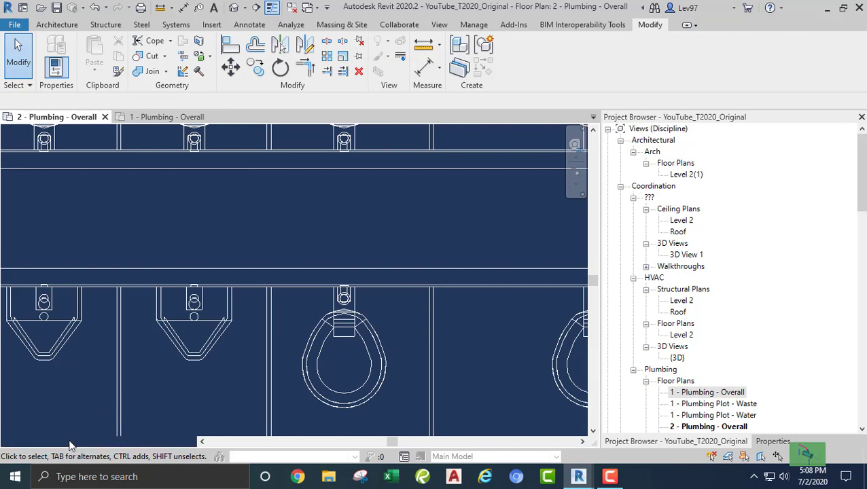
Step: Set the visual style of the 2 - Plumbing - Overall floor plan to Wireframe
{"action": "left_click", "coordinate": [70, 442]}
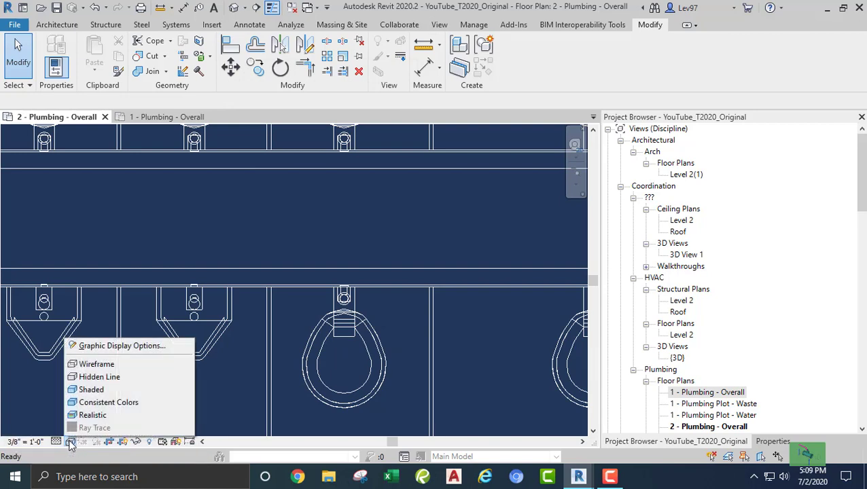
{"action": "left_click", "coordinate": [96, 362]}
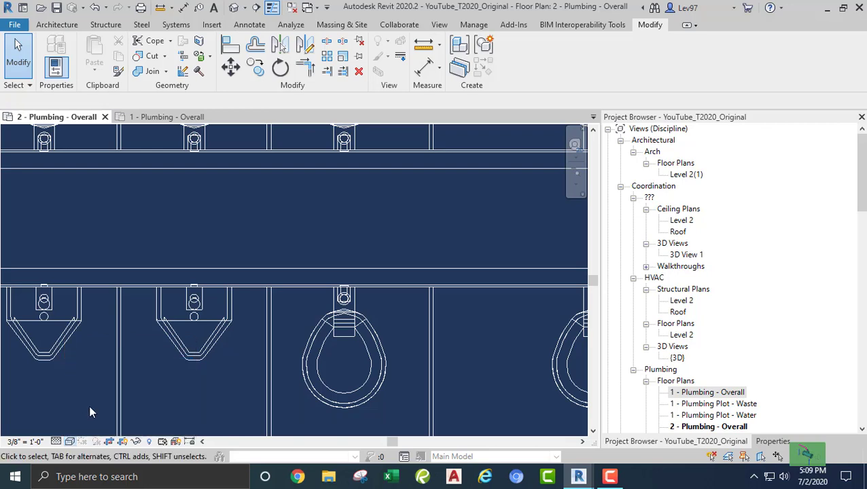
{"action": "scroll", "coordinate": [450, 372], "scroll_direction": "down", "scroll_amount": 3}
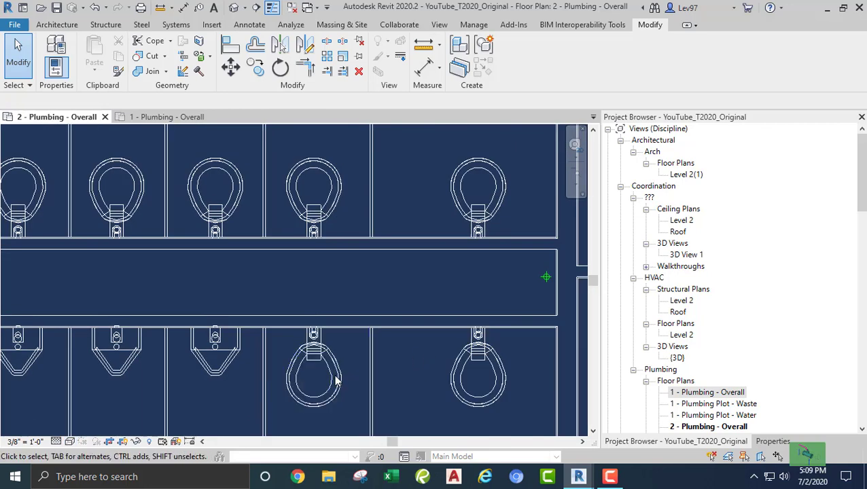
{"action": "left_click", "coordinate": [229, 45]}
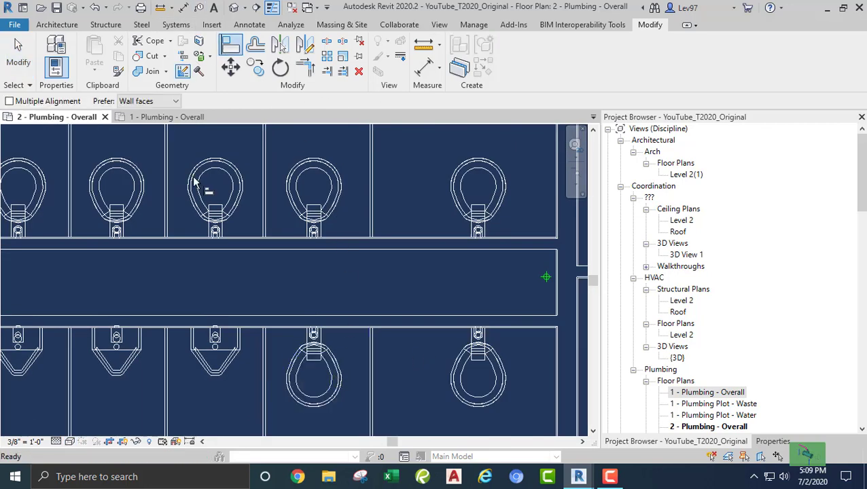
{"action": "left_click", "coordinate": [316, 369]}
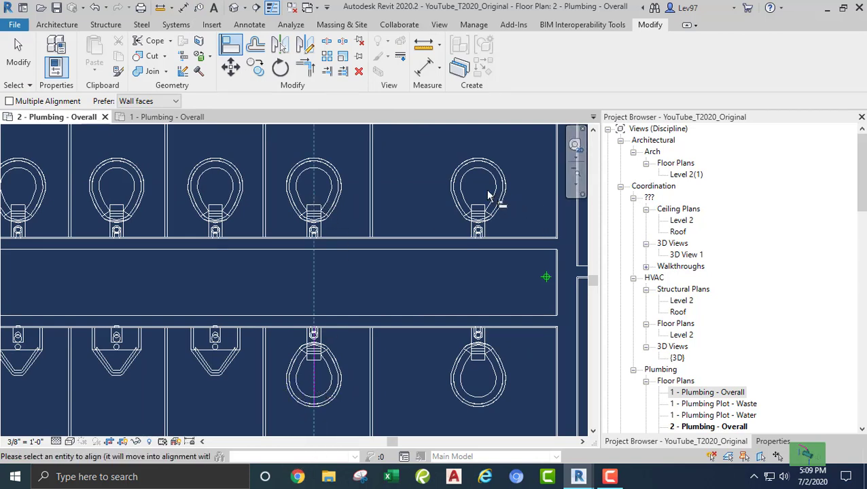
{"action": "key", "text": "Escape"}
{"action": "key", "text": "Escape"}
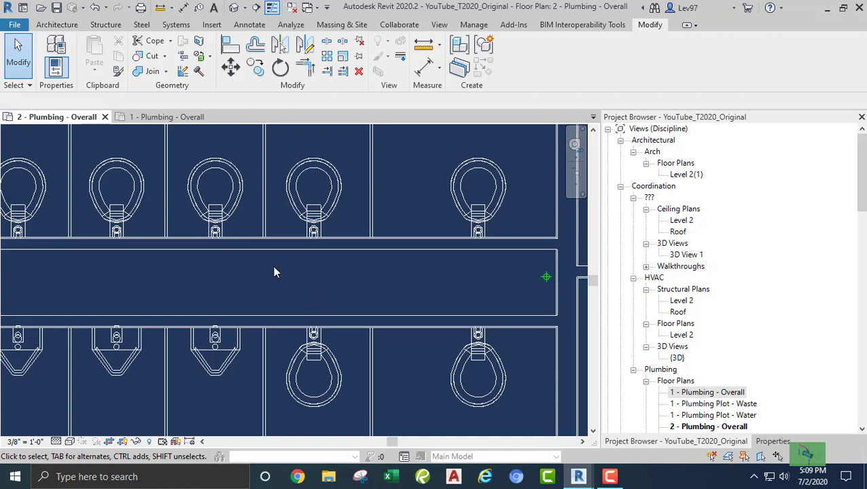
Step: Select the water closets on both sides of the chase to inspect them as plumbing fixtures, and clear the selection
{"action": "left_click", "coordinate": [316, 216]}
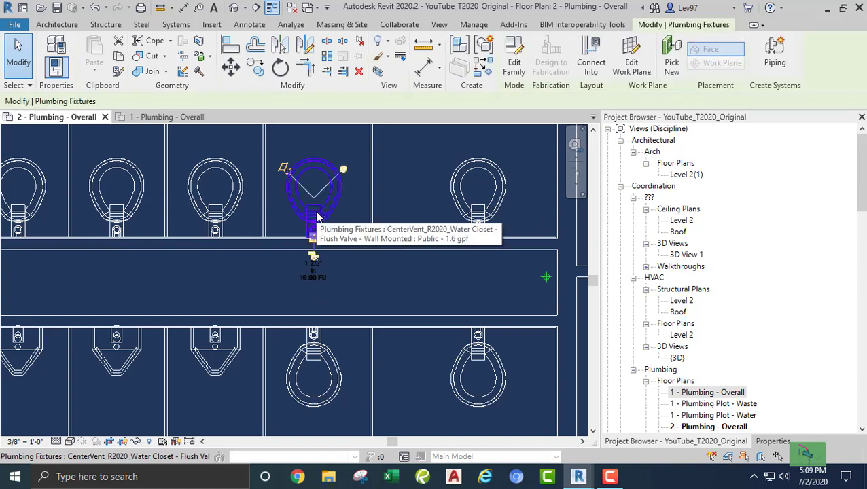
{"action": "left_click", "coordinate": [354, 189]}
{"action": "left_click", "coordinate": [359, 40]}
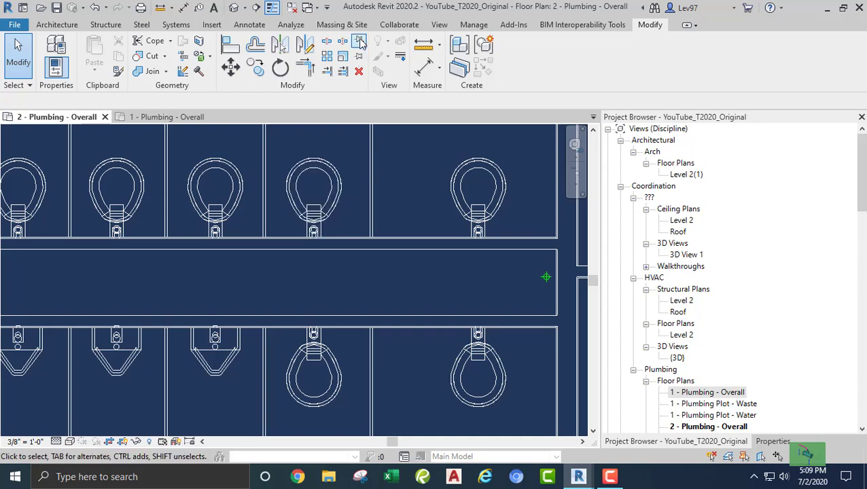
{"action": "key", "text": "Escape"}
{"action": "left_click", "coordinate": [342, 202]}
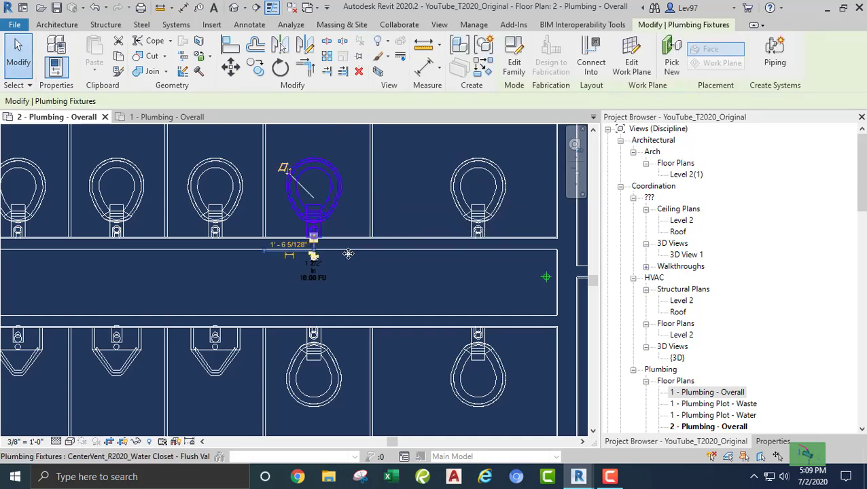
{"action": "left_click", "coordinate": [368, 246]}
{"action": "left_click", "coordinate": [320, 406]}
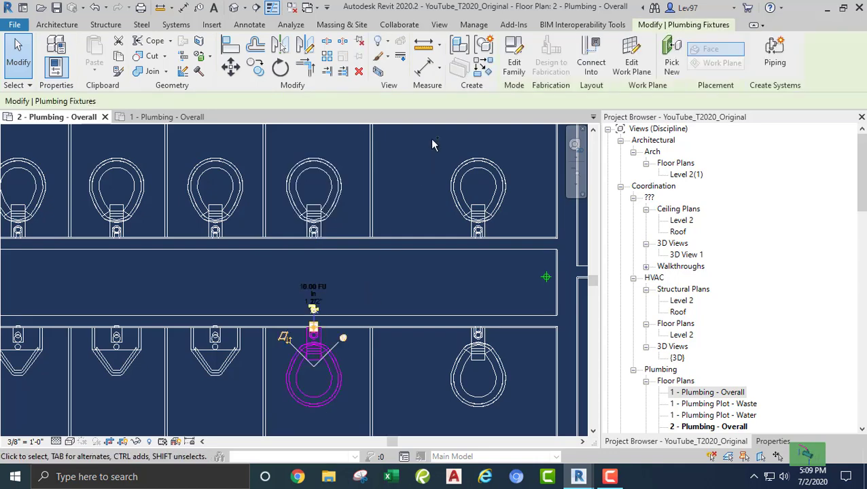
{"action": "left_click_drag", "start_coordinate": [433, 144], "coordinate": [521, 425], "text": "ctrl"}
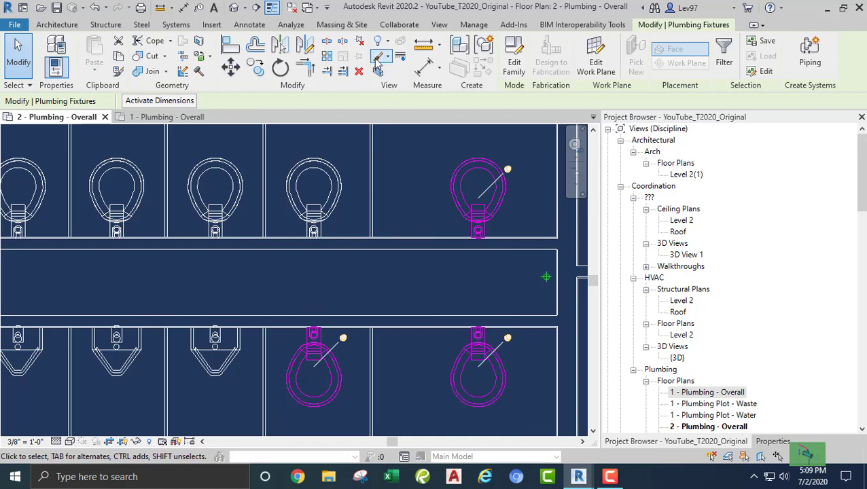
{"action": "left_click", "coordinate": [370, 297]}
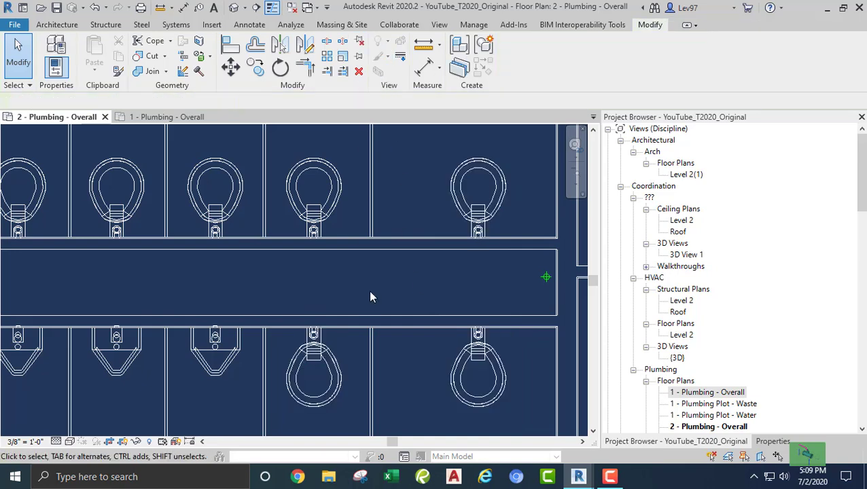
Step: Align the centreline of the water closet below the chase, beside the urinals, with the water closet directly above it
{"action": "middle_click_drag", "start_coordinate": [373, 302], "coordinate": [374, 302]}
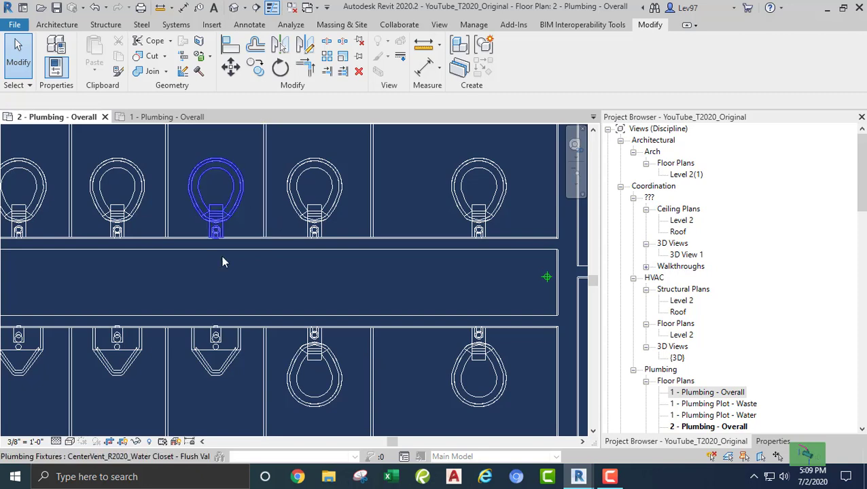
{"action": "middle_click_drag", "start_coordinate": [167, 323], "coordinate": [209, 306]}
{"action": "middle_click_drag", "start_coordinate": [162, 273], "coordinate": [179, 330]}
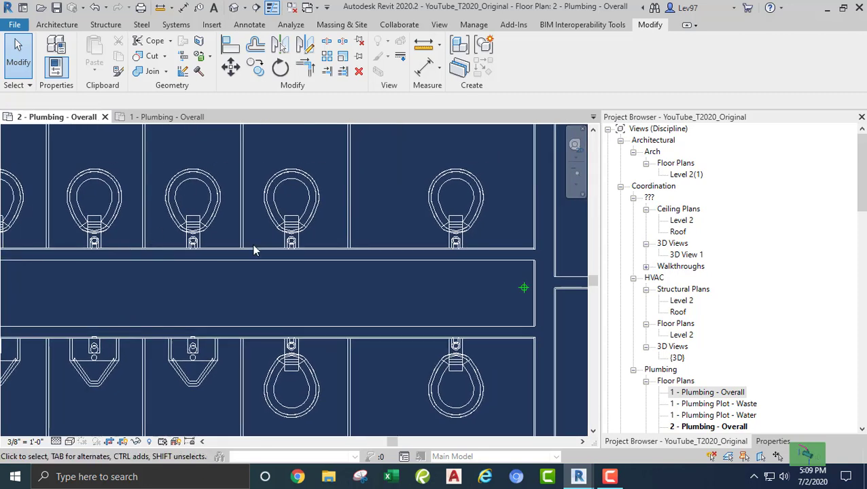
{"action": "left_click", "coordinate": [231, 46]}
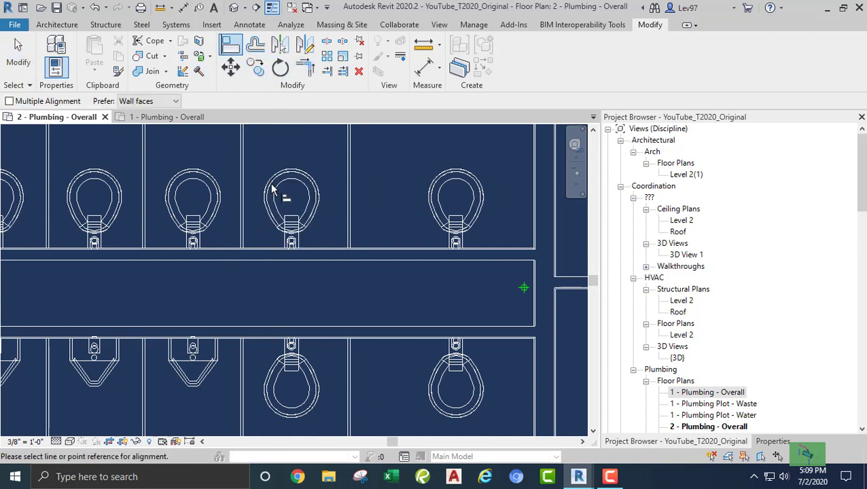
{"action": "left_click", "coordinate": [291, 207]}
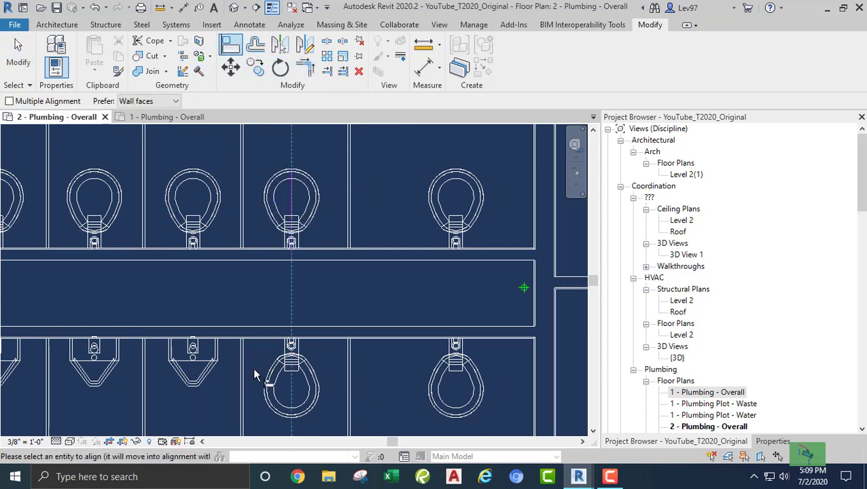
{"action": "left_click", "coordinate": [291, 392]}
{"action": "key", "text": "Escape"}
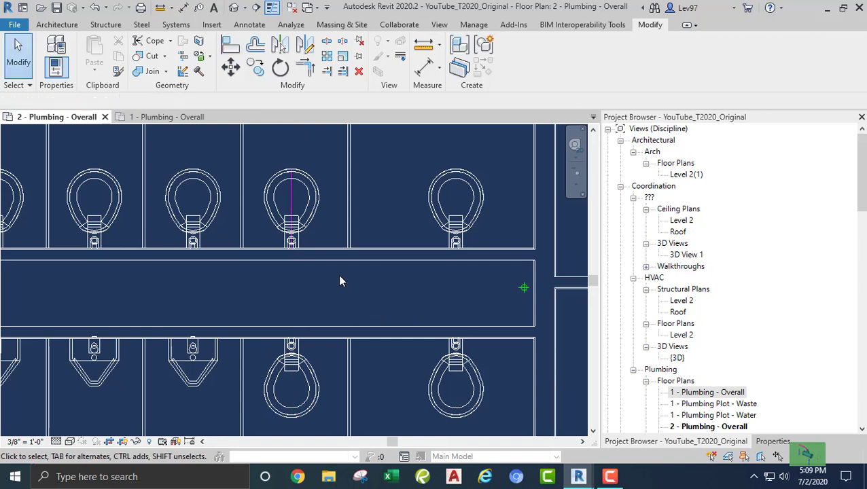
Step: Align the centreline of the end water closet below the chase with the end water closet directly above it
{"action": "left_click", "coordinate": [233, 53]}
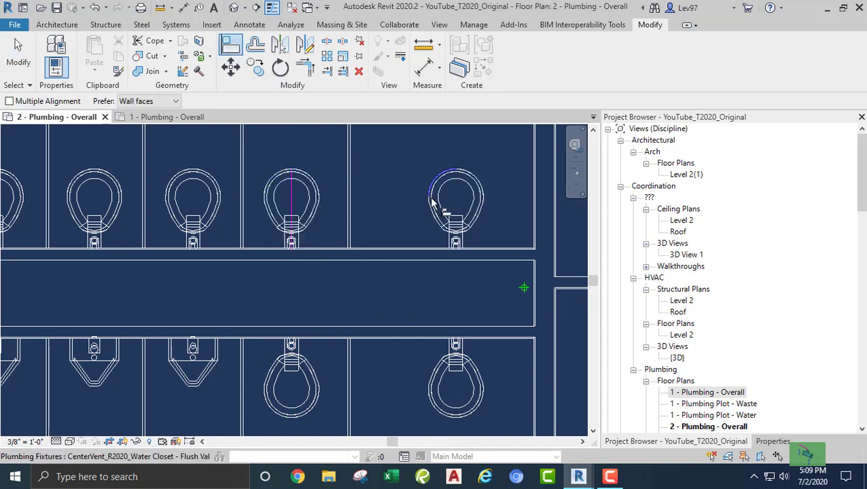
{"action": "left_click", "coordinate": [457, 205]}
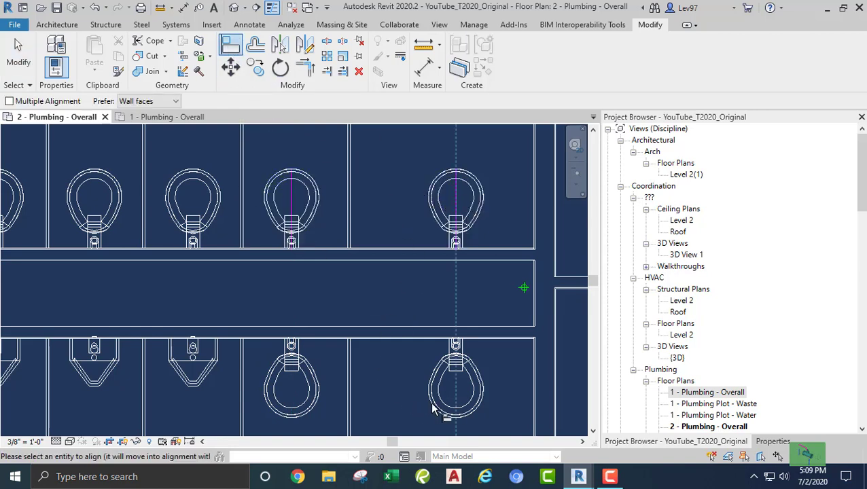
{"action": "left_click", "coordinate": [458, 403]}
{"action": "key", "text": "Escape"}
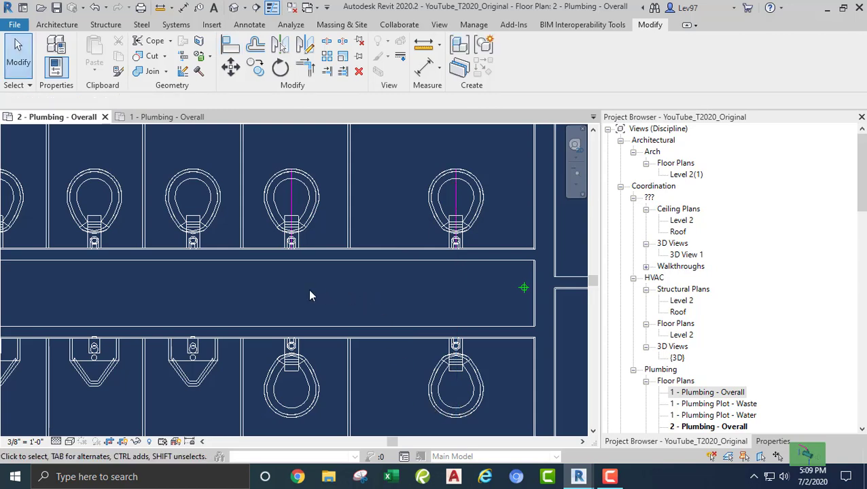
Step: Rotate the section line below the restroom 90 degrees about its midpoint
{"action": "scroll", "coordinate": [388, 312], "scroll_direction": "down", "scroll_amount": 5}
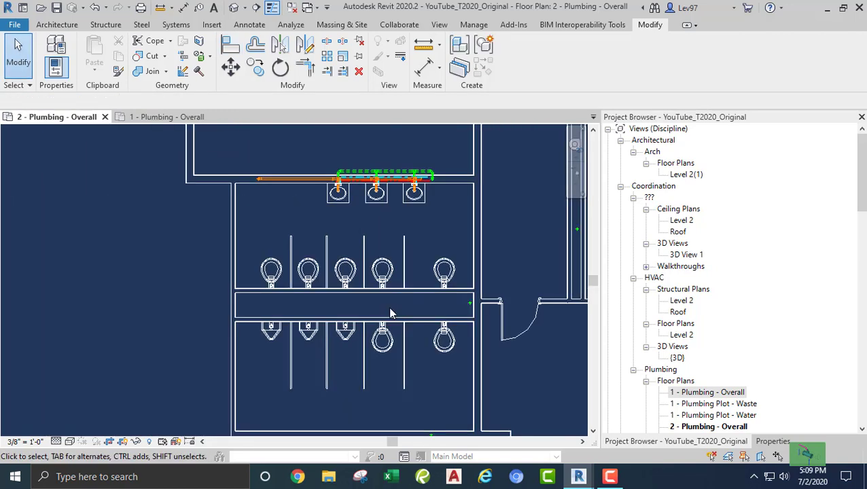
{"action": "scroll", "coordinate": [347, 330], "scroll_direction": "down", "scroll_amount": 2}
{"action": "scroll", "coordinate": [329, 354], "scroll_direction": "up", "scroll_amount": 4}
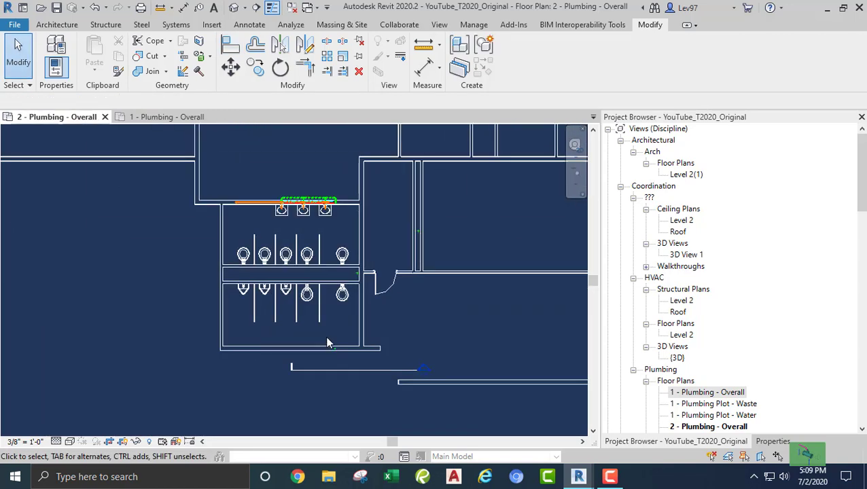
{"action": "left_click", "coordinate": [333, 389]}
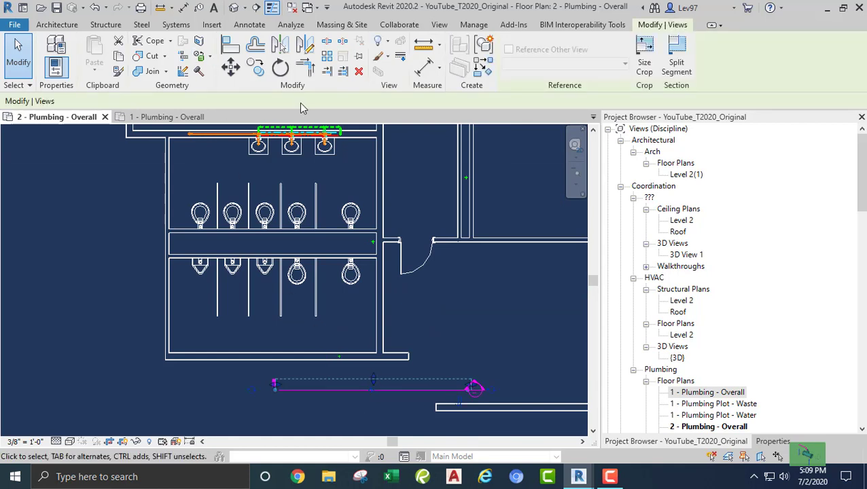
{"action": "left_click", "coordinate": [281, 68]}
{"action": "left_click", "coordinate": [345, 100]}
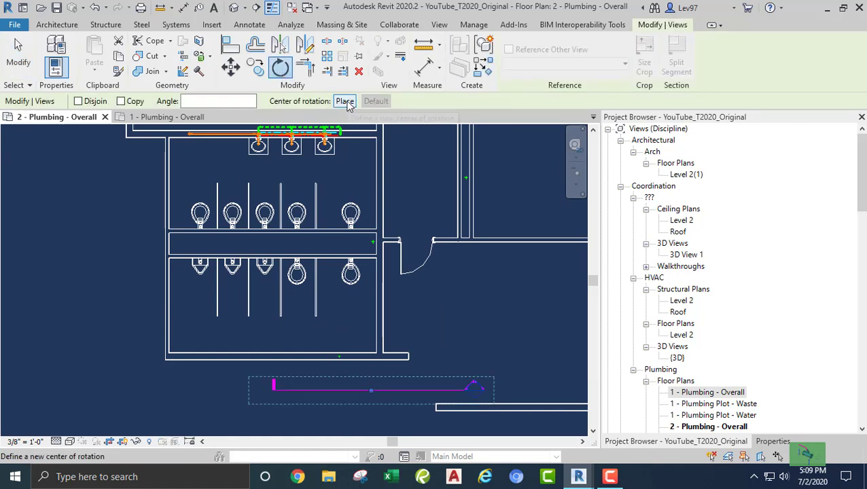
{"action": "left_click", "coordinate": [370, 390]}
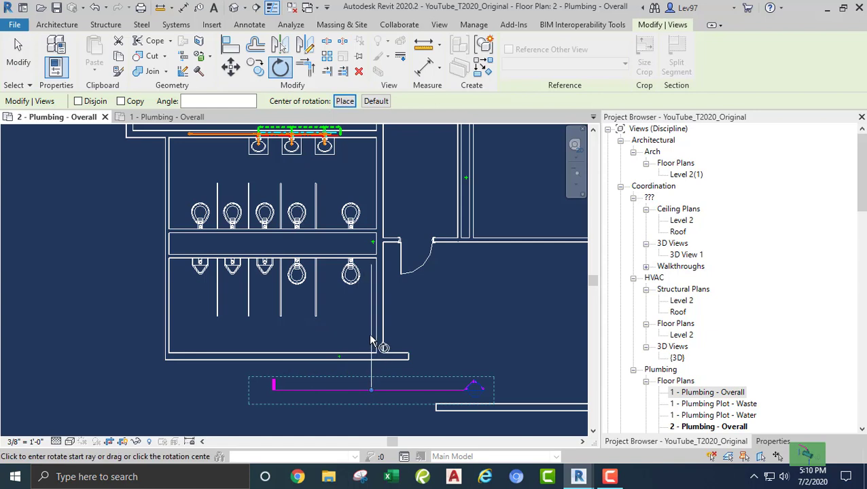
{"action": "left_click", "coordinate": [369, 333]}
{"action": "type", "text": "90"}
{"action": "key", "text": "Return"}
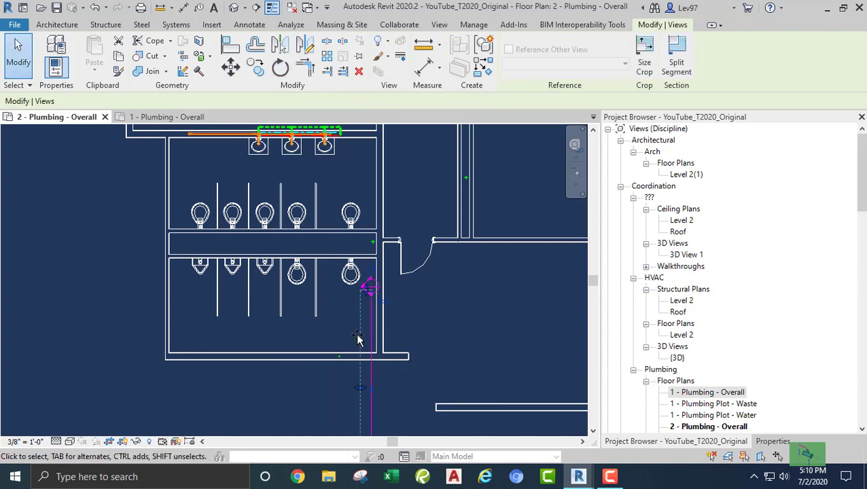
Step: Move the section line across the chase through the water closets beside the urinals, and open its section view
{"action": "left_click_drag", "start_coordinate": [372, 350], "coordinate": [304, 234]}
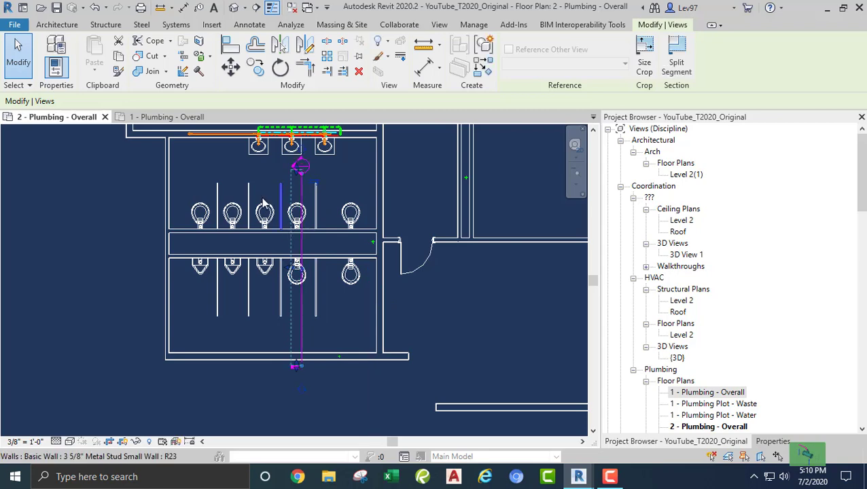
{"action": "right_click", "coordinate": [303, 309]}
{"action": "left_click", "coordinate": [342, 204]}
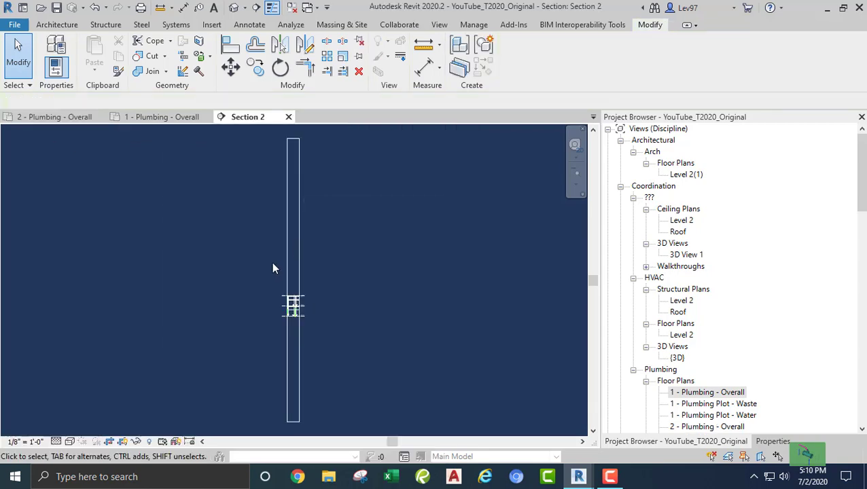
Step: Inspect the Level 1 water closet left of the chase in Section 2 for its schedule level and elevation, and clear the selection
{"action": "scroll", "coordinate": [275, 286], "scroll_direction": "up", "scroll_amount": 5}
{"action": "scroll", "coordinate": [302, 265], "scroll_direction": "up", "scroll_amount": 6}
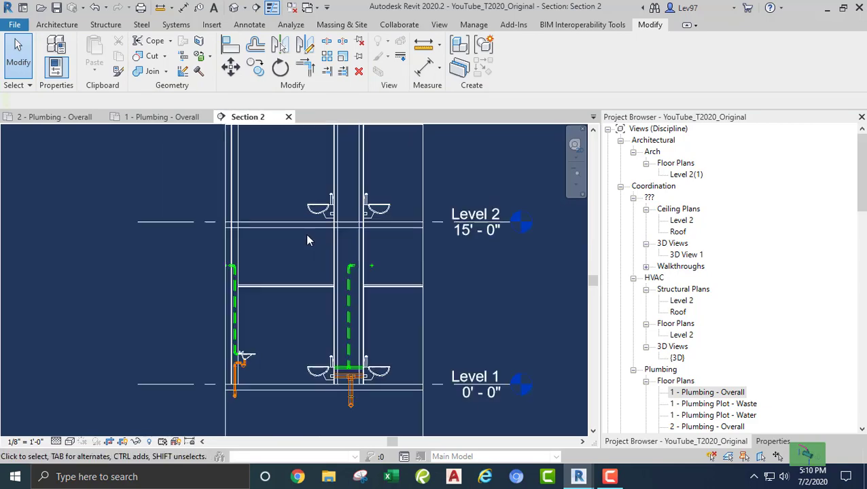
{"action": "scroll", "coordinate": [302, 272], "scroll_direction": "down", "scroll_amount": 8}
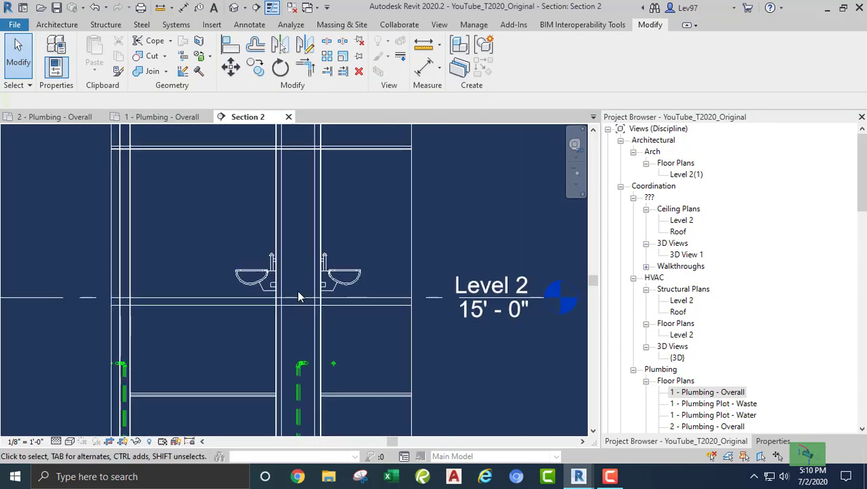
{"action": "middle_click_drag", "start_coordinate": [283, 387], "coordinate": [297, 293]}
{"action": "scroll", "coordinate": [293, 303], "scroll_direction": "up", "scroll_amount": 5}
{"action": "scroll", "coordinate": [277, 320], "scroll_direction": "up", "scroll_amount": 1}
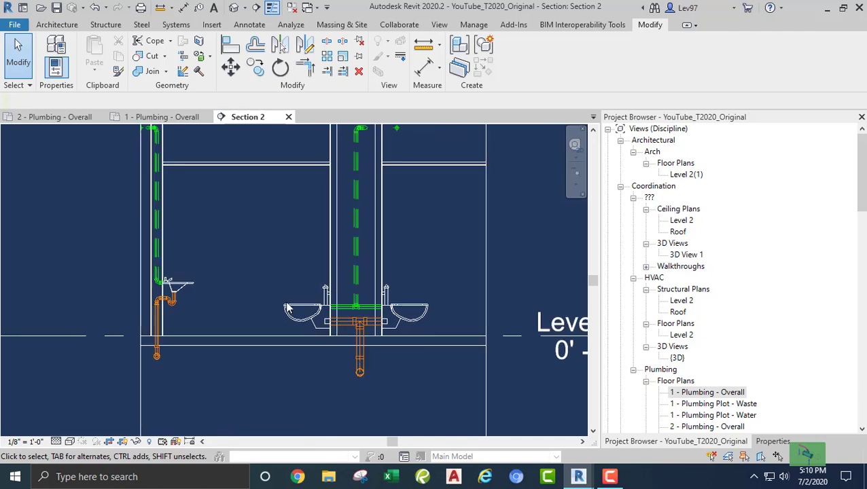
{"action": "left_click", "coordinate": [292, 311]}
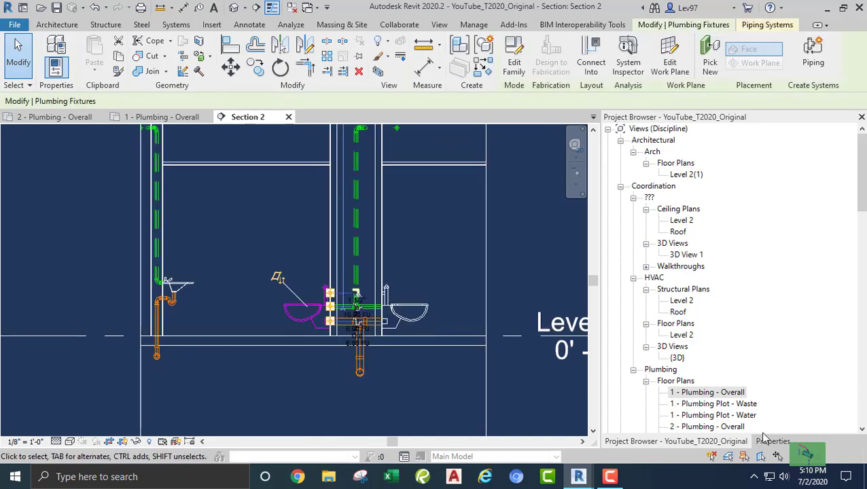
{"action": "left_click", "coordinate": [773, 442]}
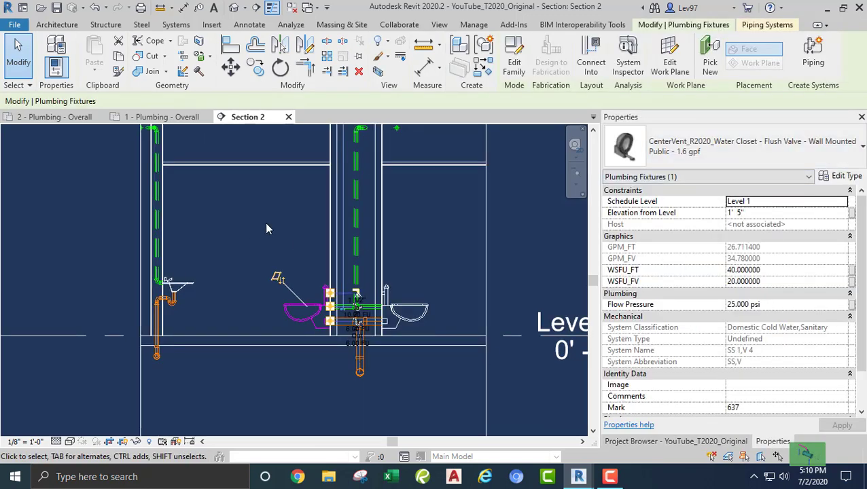
{"action": "key", "text": "Escape"}
Step: Align the base of the Level 2 water closet right of the chase with the base of the one on the left
{"action": "scroll", "coordinate": [267, 222], "scroll_direction": "down", "scroll_amount": 2}
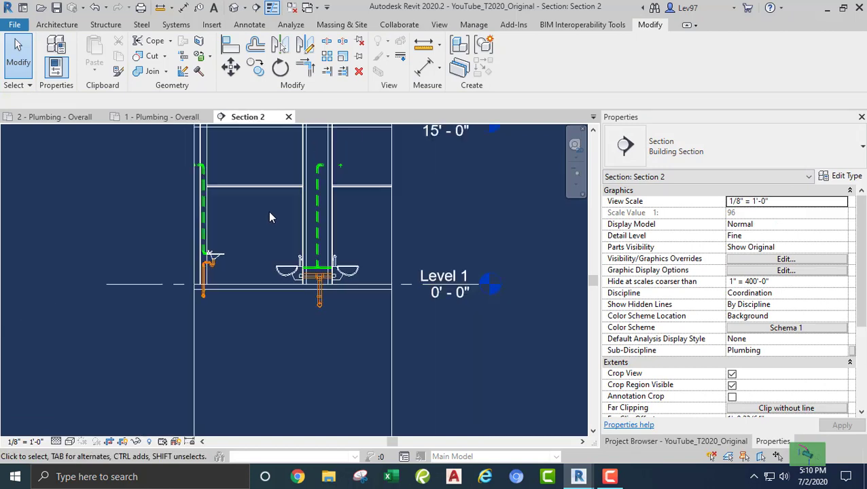
{"action": "middle_click_drag", "start_coordinate": [268, 211], "coordinate": [283, 274]}
{"action": "scroll", "coordinate": [293, 262], "scroll_direction": "up", "scroll_amount": 4}
{"action": "middle_click_drag", "start_coordinate": [229, 191], "coordinate": [246, 264]}
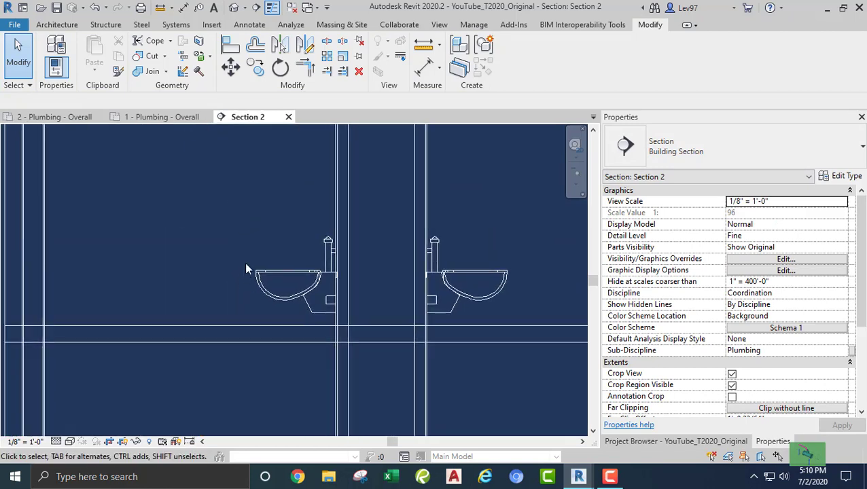
{"action": "scroll", "coordinate": [246, 264], "scroll_direction": "up", "scroll_amount": 1}
{"action": "left_click", "coordinate": [229, 49]}
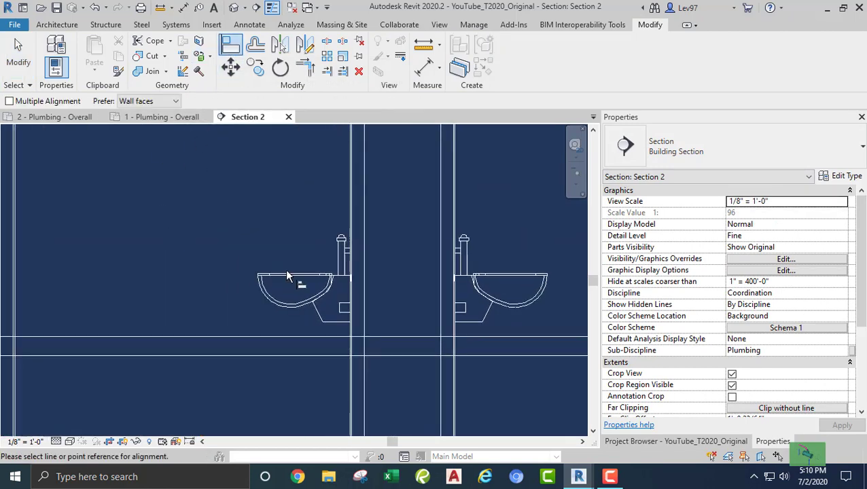
{"action": "left_click", "coordinate": [335, 328]}
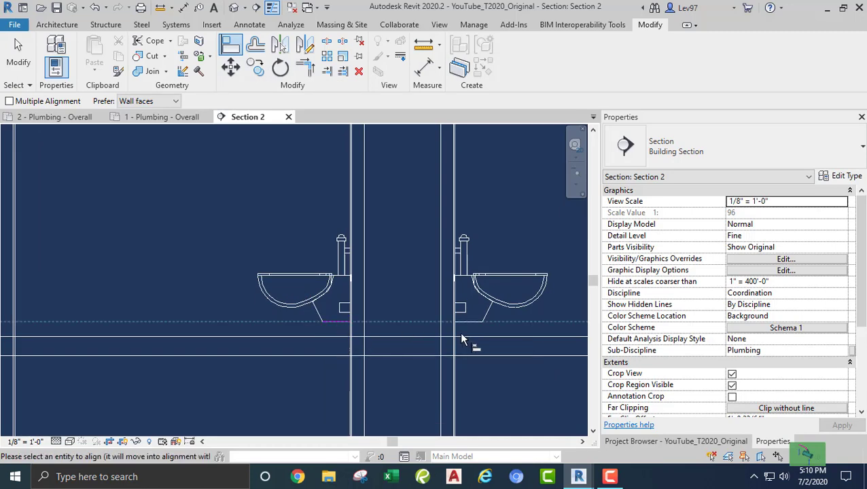
{"action": "left_click", "coordinate": [479, 329]}
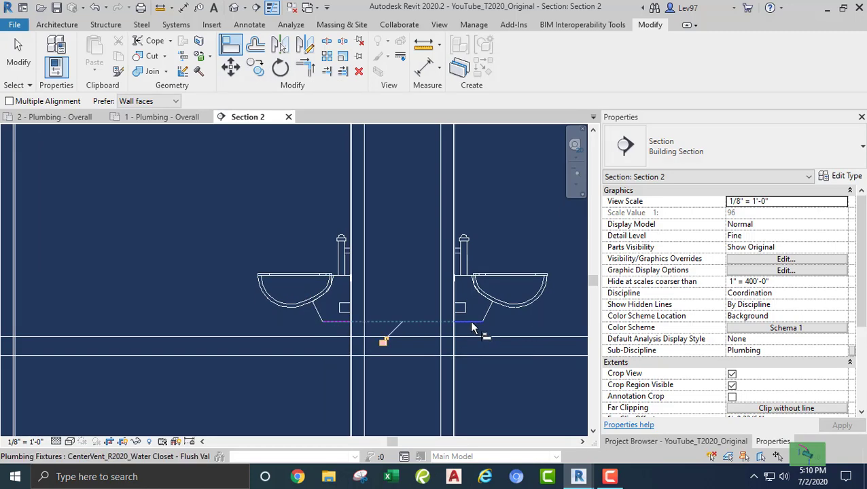
{"action": "key", "text": "Escape"}
{"action": "key", "text": "Escape"}
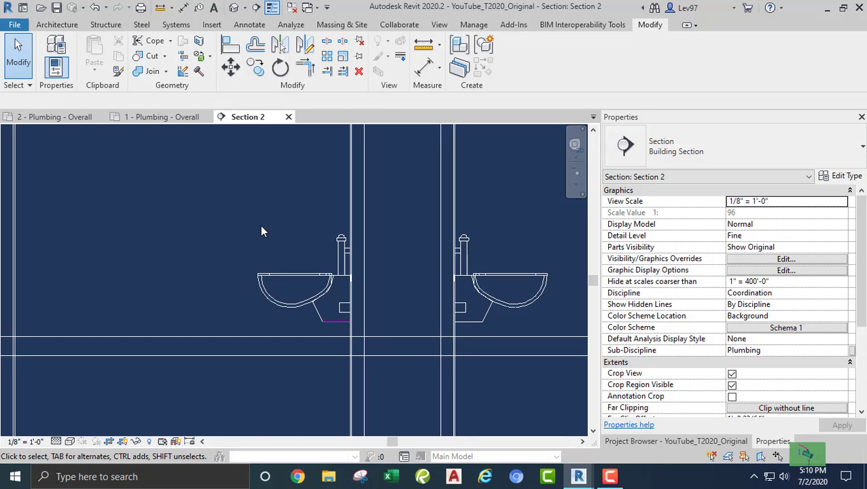
Step: Set the schedule level of the upper-floor water closet left of the chase to Level 2
{"action": "left_click", "coordinate": [265, 289]}
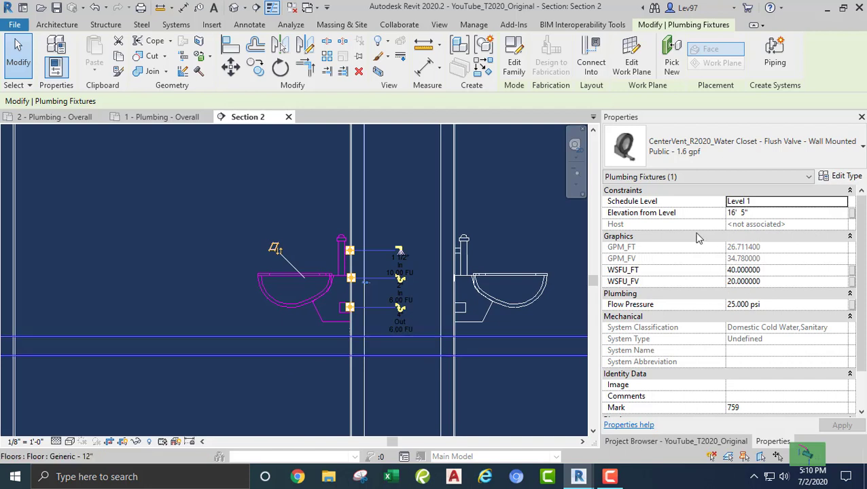
{"action": "left_click", "coordinate": [774, 202]}
{"action": "left_click", "coordinate": [842, 202]}
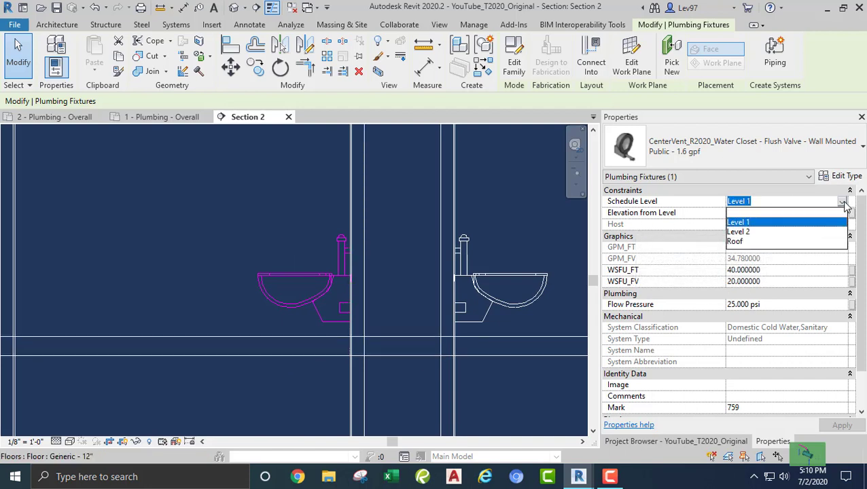
{"action": "left_click", "coordinate": [741, 233]}
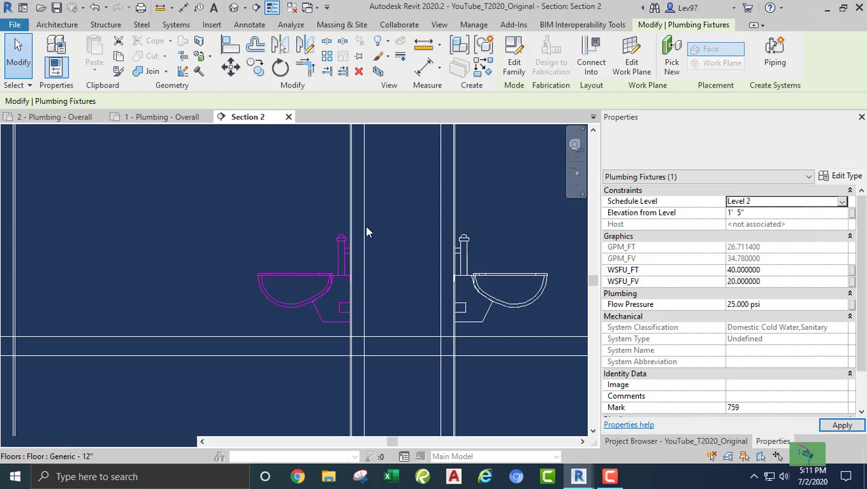
{"action": "left_click", "coordinate": [290, 197]}
{"action": "middle_click_drag", "start_coordinate": [289, 198], "coordinate": [188, 219]}
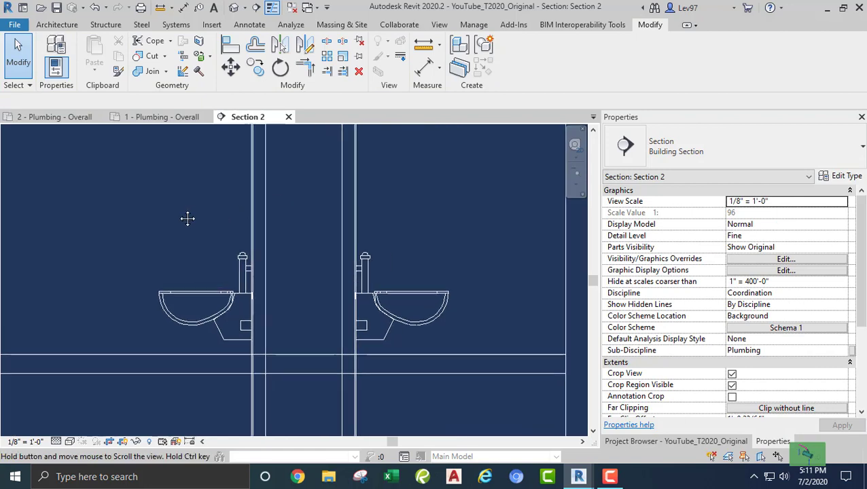
Step: Set the schedule level of the upper-floor water closet right of the chase to Level 2
{"action": "left_click", "coordinate": [428, 299]}
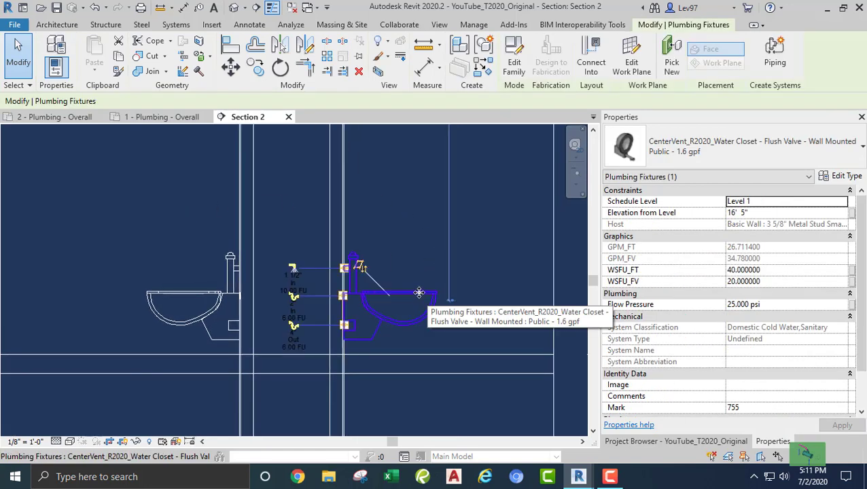
{"action": "left_click", "coordinate": [811, 202]}
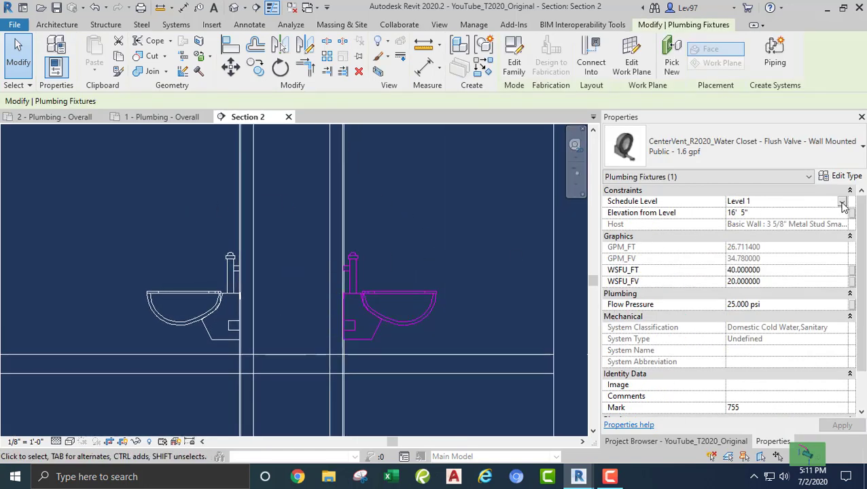
{"action": "left_click", "coordinate": [843, 202]}
{"action": "left_click", "coordinate": [744, 230]}
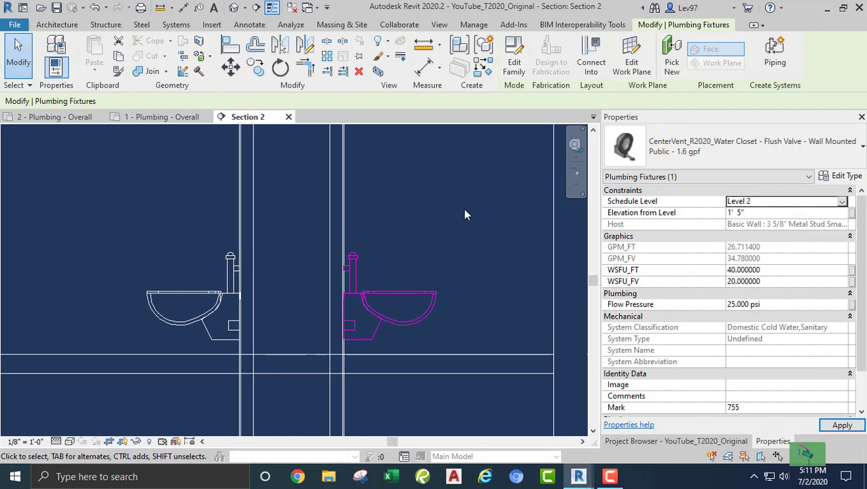
{"action": "left_click", "coordinate": [432, 208]}
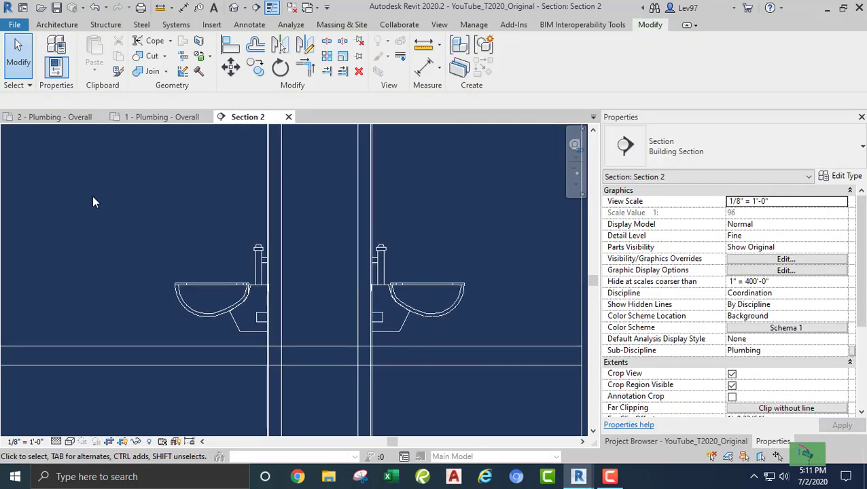
Step: Pin both Level 2 water closets in place and clear the selection
{"action": "left_click_drag", "start_coordinate": [154, 225], "coordinate": [503, 382]}
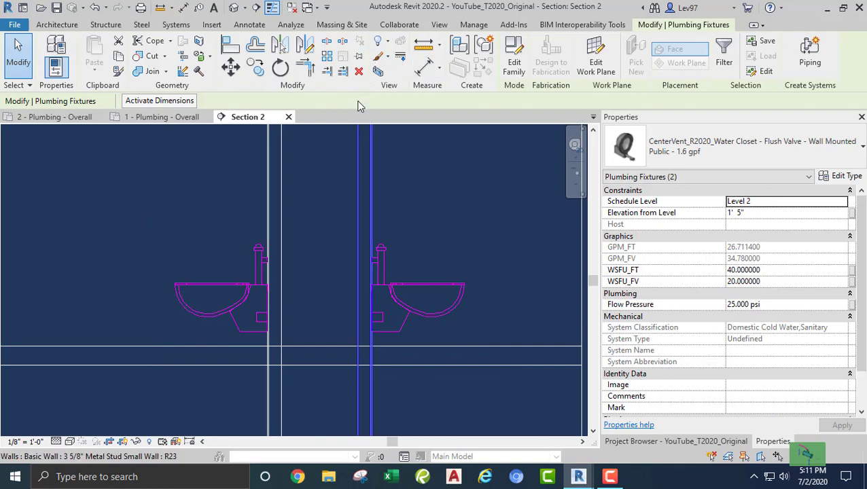
{"action": "left_click", "coordinate": [362, 60]}
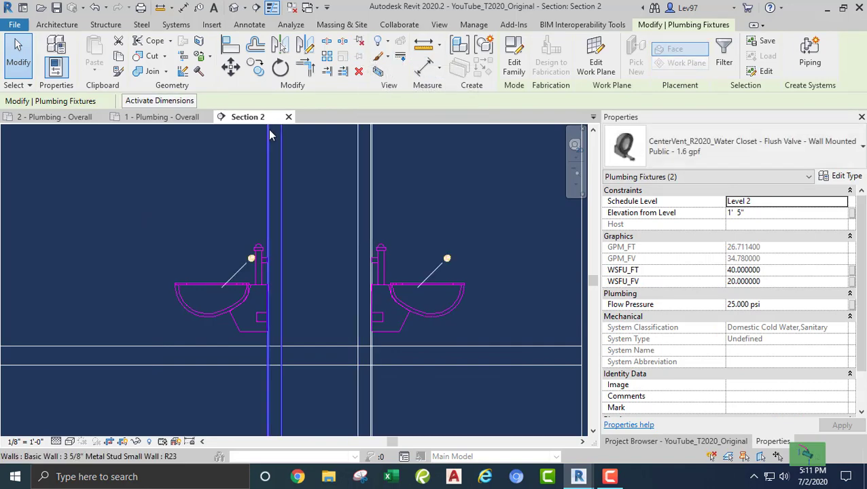
{"action": "left_click", "coordinate": [200, 153]}
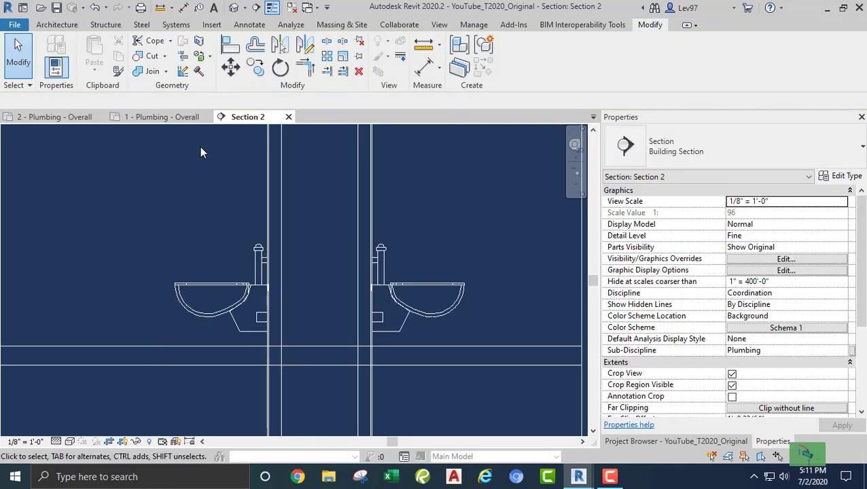
Step: Return to the 2 - Plumbing - Overall floor plan and move the section line across to the end pair of water closets
{"action": "left_click", "coordinate": [42, 118]}
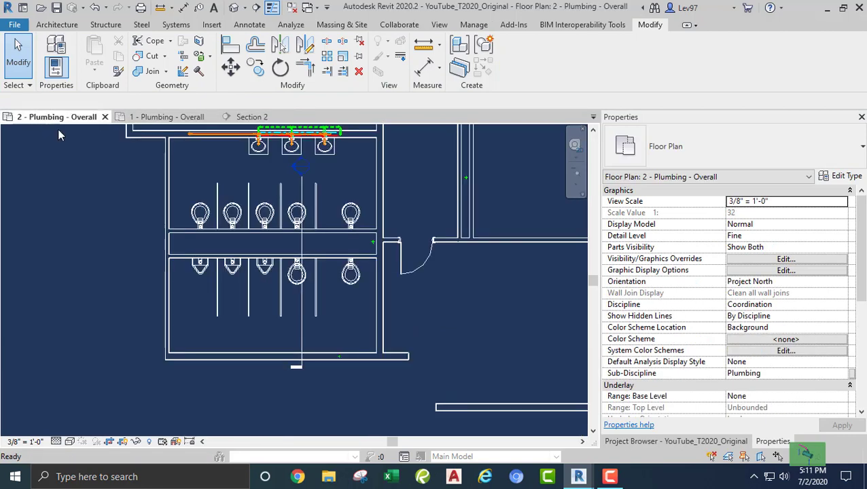
{"action": "left_click", "coordinate": [301, 319]}
{"action": "left_click_drag", "start_coordinate": [301, 326], "coordinate": [353, 332]}
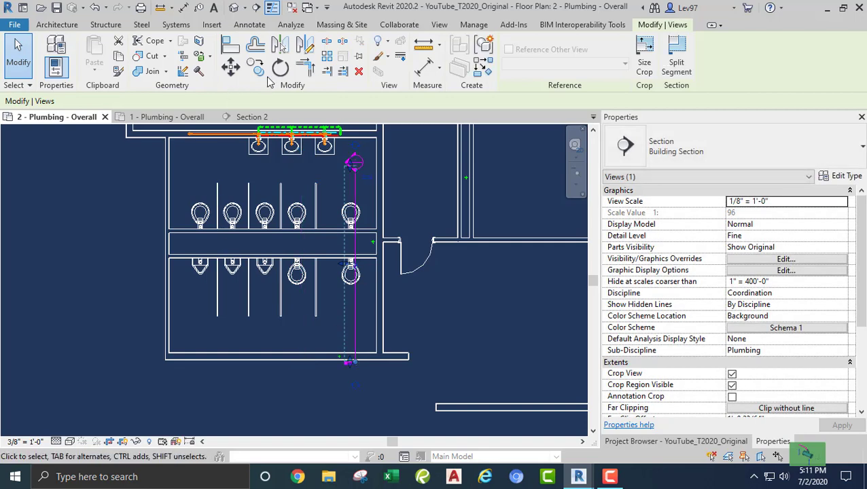
Step: In Section 2, set the schedule level of both water closets in the end pair to Level 2
{"action": "left_click", "coordinate": [248, 117]}
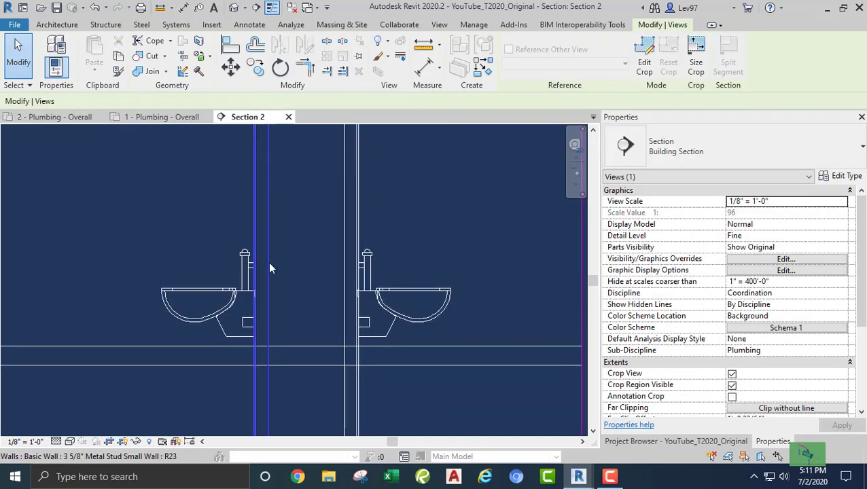
{"action": "left_click", "coordinate": [206, 247]}
{"action": "left_click", "coordinate": [231, 46]}
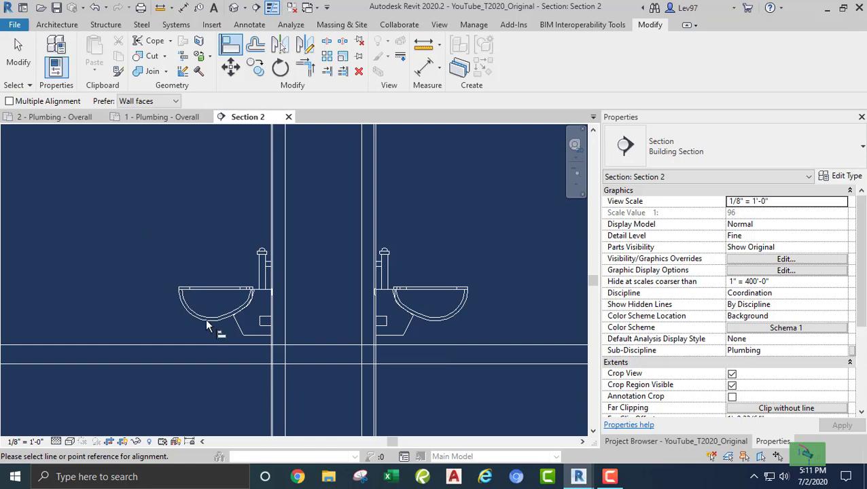
{"action": "key", "text": "Escape"}
{"action": "left_click_drag", "start_coordinate": [137, 217], "coordinate": [505, 418]}
{"action": "left_click", "coordinate": [794, 203]}
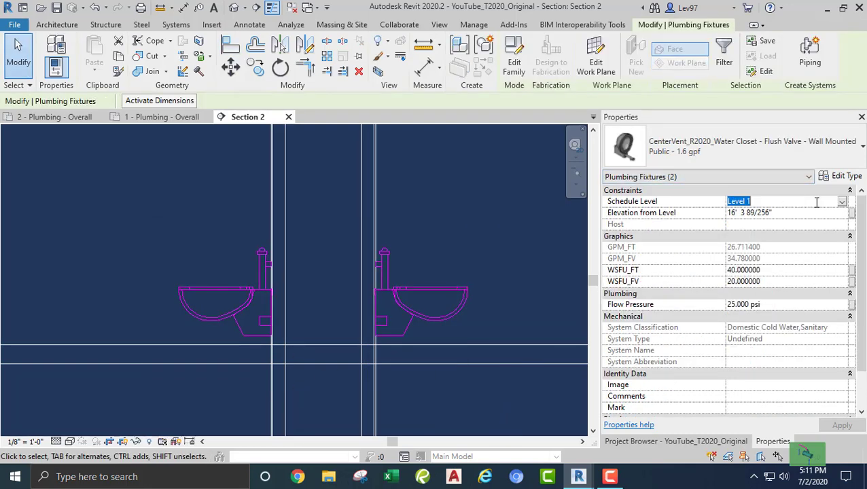
{"action": "left_click", "coordinate": [842, 202]}
{"action": "left_click", "coordinate": [737, 231]}
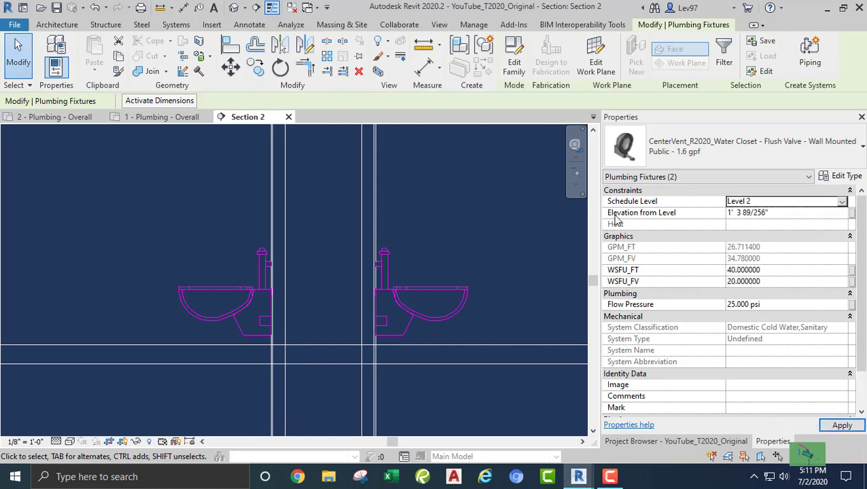
Step: Set the elevation from level of both selected water closets to 1' 5" and clear the selection
{"action": "left_click", "coordinate": [792, 213]}
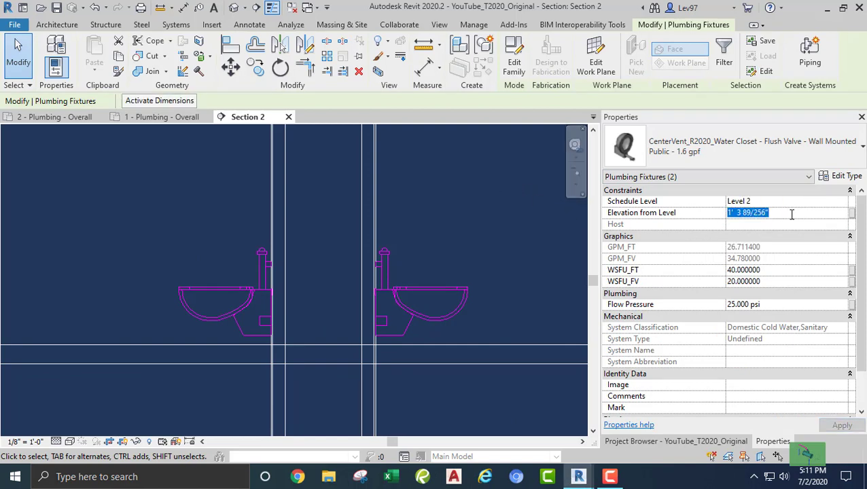
{"action": "type", "text": "1' 5\""}
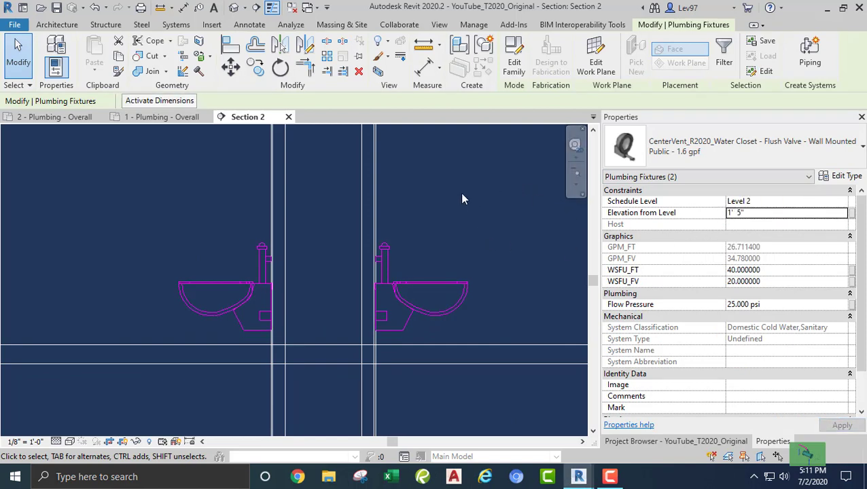
{"action": "left_click", "coordinate": [462, 199]}
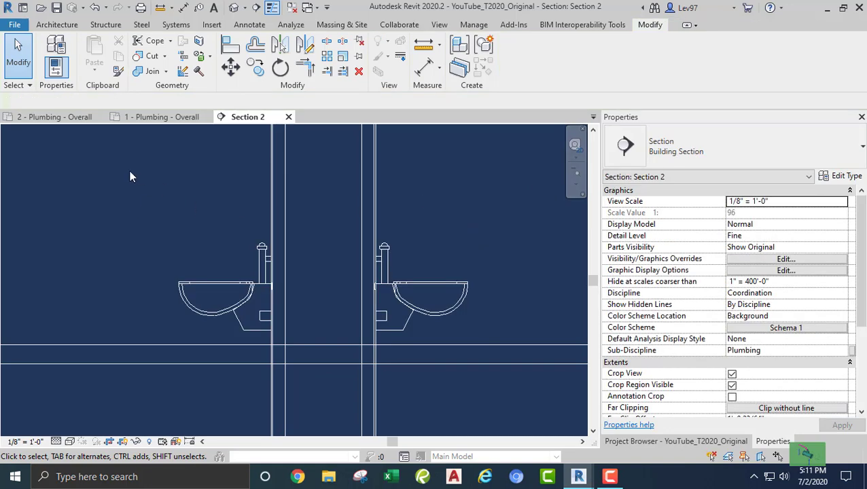
Step: Align the base of the water closet right of the chase with the base of the one on the left
{"action": "left_click", "coordinate": [230, 44]}
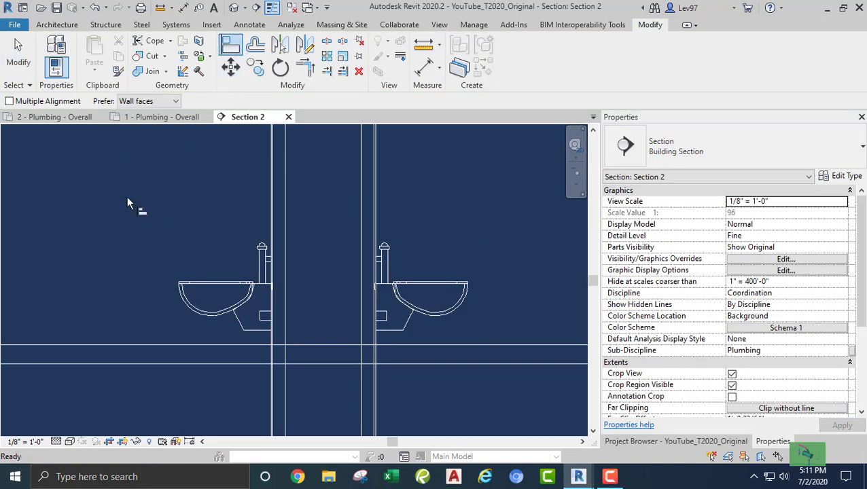
{"action": "left_click", "coordinate": [257, 330]}
{"action": "left_click", "coordinate": [391, 335]}
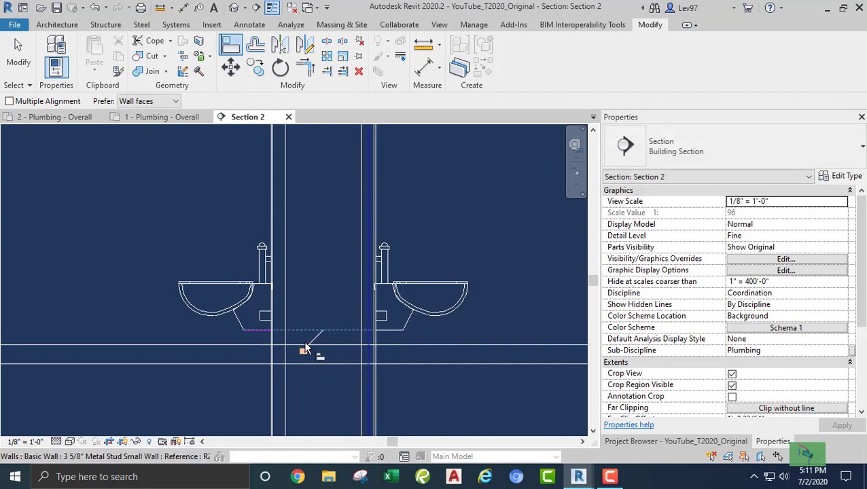
{"action": "key", "text": "Escape"}
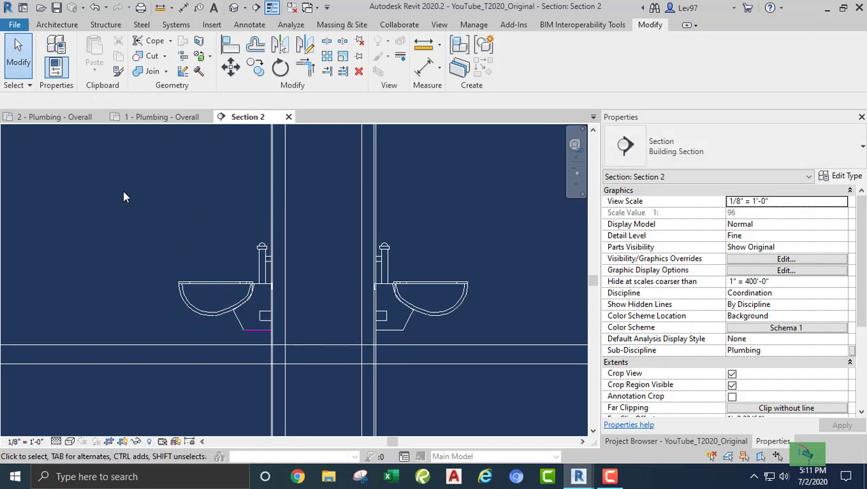
Step: Pin both water closets of the end pair in place and clear the selection
{"action": "left_click_drag", "start_coordinate": [122, 191], "coordinate": [532, 419]}
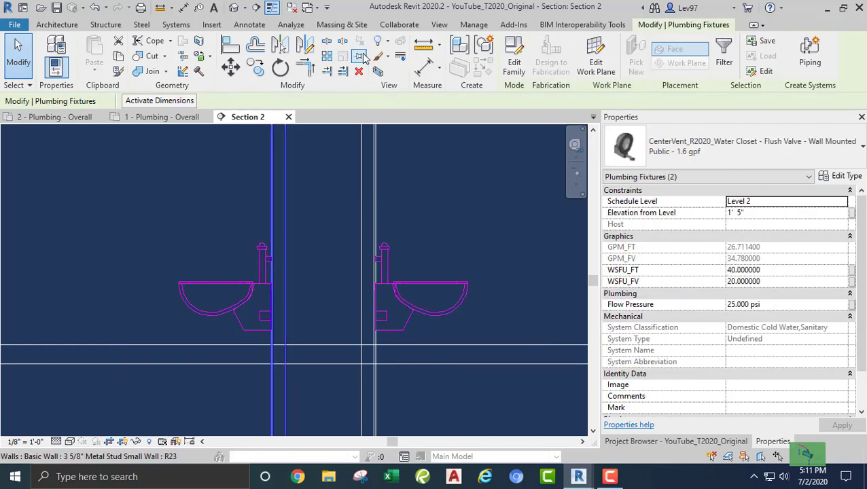
{"action": "key", "text": "Escape"}
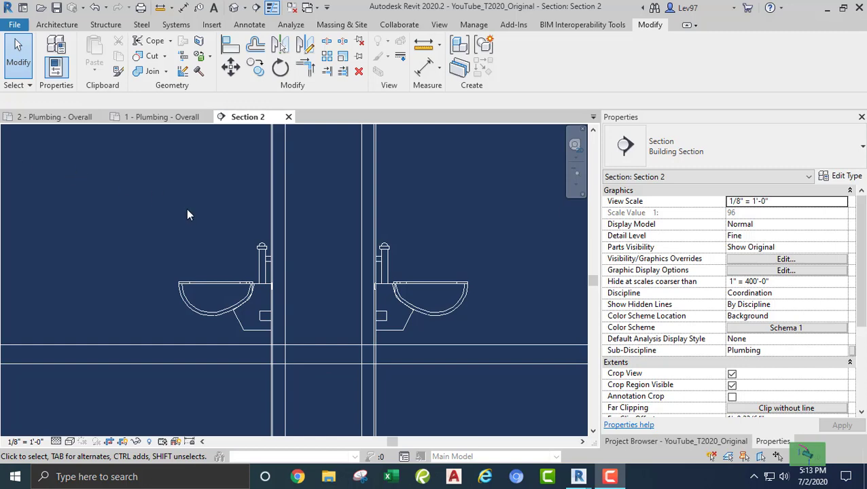
{"action": "scroll", "coordinate": [186, 206], "scroll_direction": "down", "scroll_amount": 4}
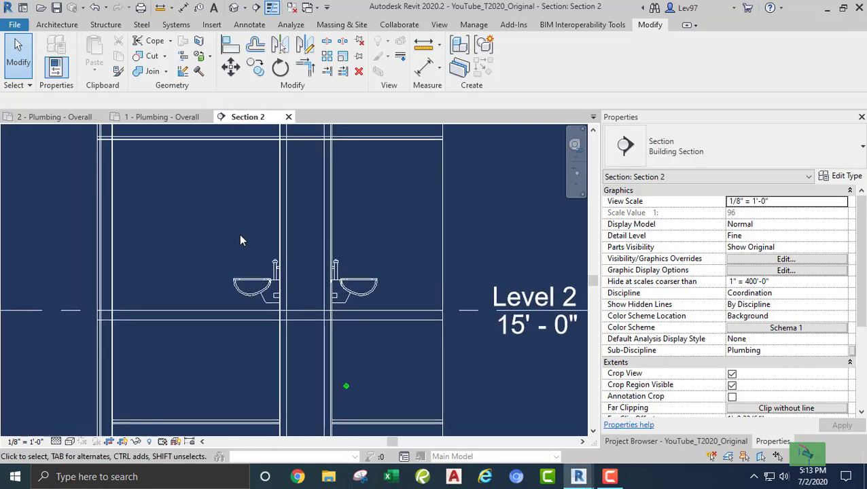
Step: Examine the fixture pairs along both sides of the chase in the 2 - Plumbing - Overall floor plan
{"action": "left_click", "coordinate": [54, 116]}
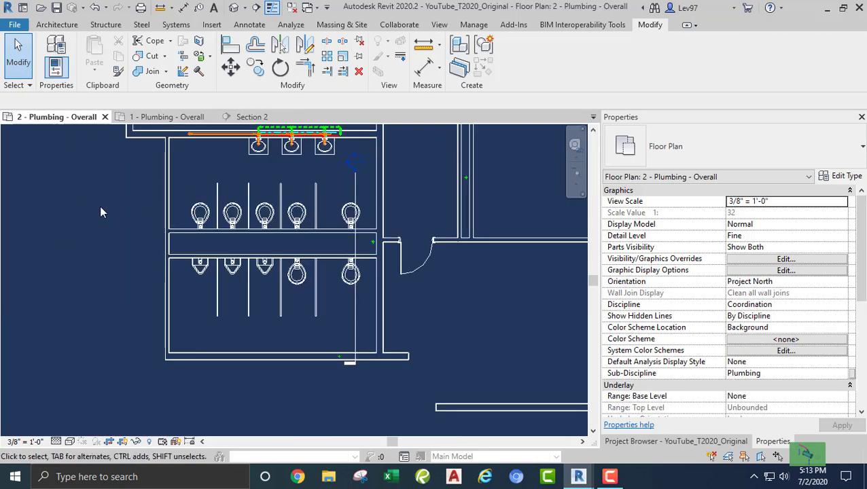
{"action": "scroll", "coordinate": [291, 246], "scroll_direction": "up", "scroll_amount": 4}
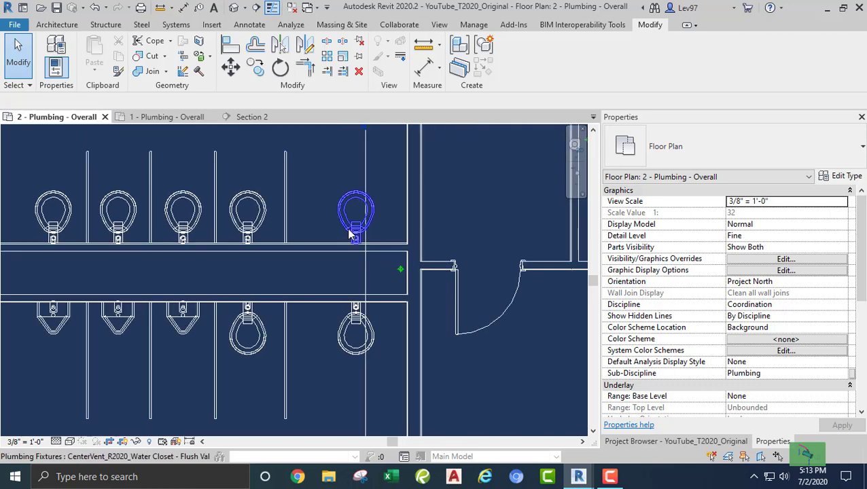
{"action": "middle_click_drag", "start_coordinate": [172, 273], "coordinate": [262, 286]}
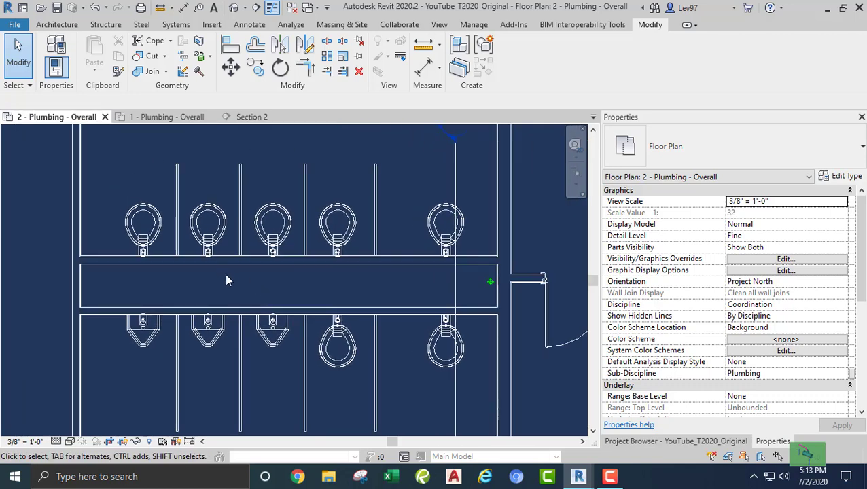
{"action": "scroll", "coordinate": [227, 280], "scroll_direction": "down", "scroll_amount": 2}
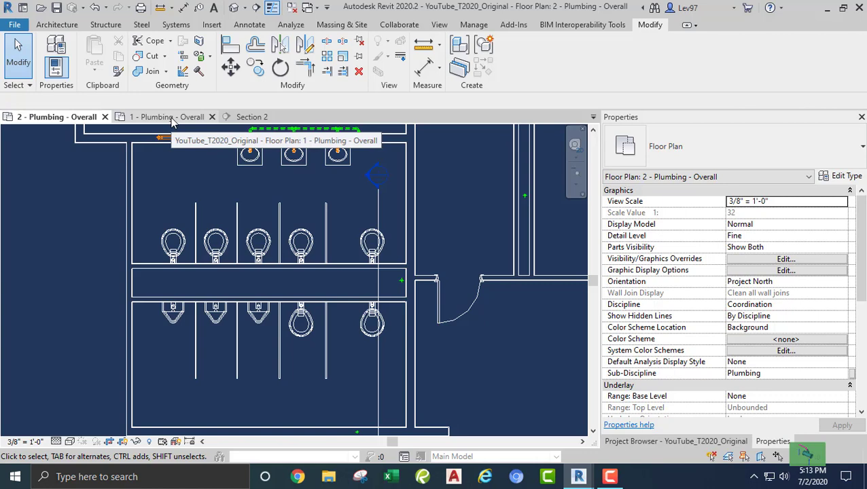
{"action": "left_click", "coordinate": [250, 274]}
{"action": "key", "text": "Escape"}
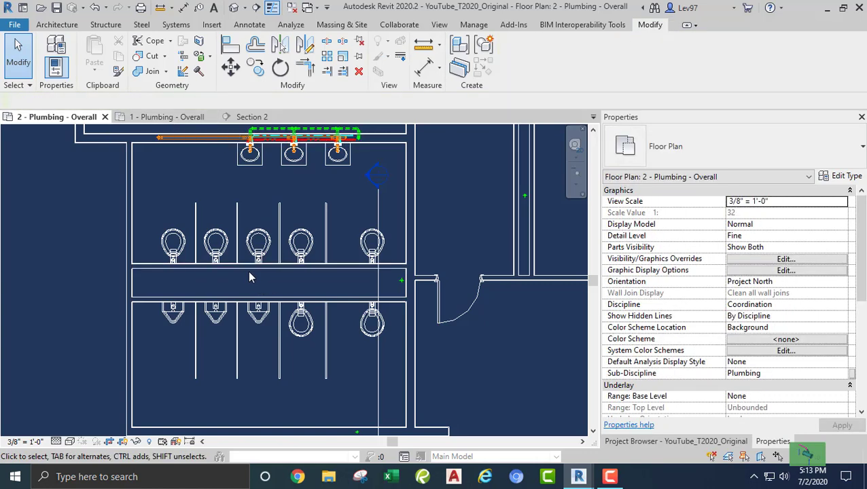
{"action": "middle_click_drag", "start_coordinate": [249, 277], "coordinate": [300, 291]}
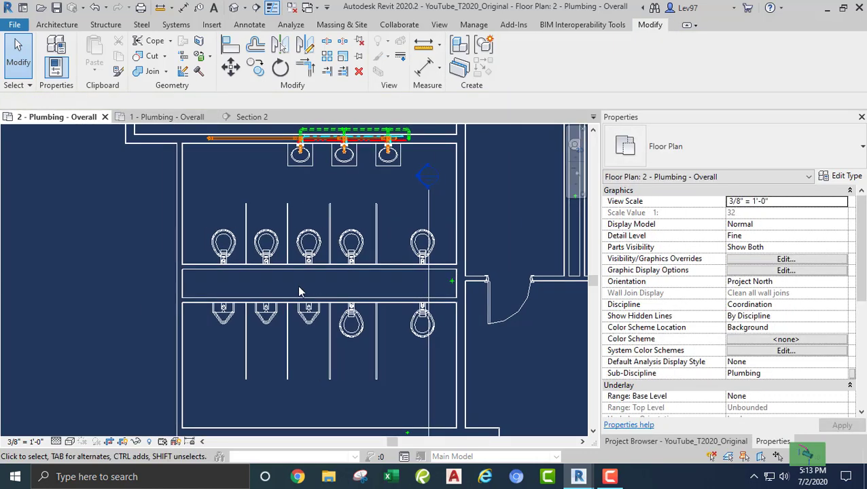
Step: In Section 2, draw a short horizontal 4" PVC sanitary pipe from the left water closet's waste outlet into the chase
{"action": "left_click", "coordinate": [260, 119]}
{"action": "scroll", "coordinate": [159, 227], "scroll_direction": "up", "scroll_amount": 3}
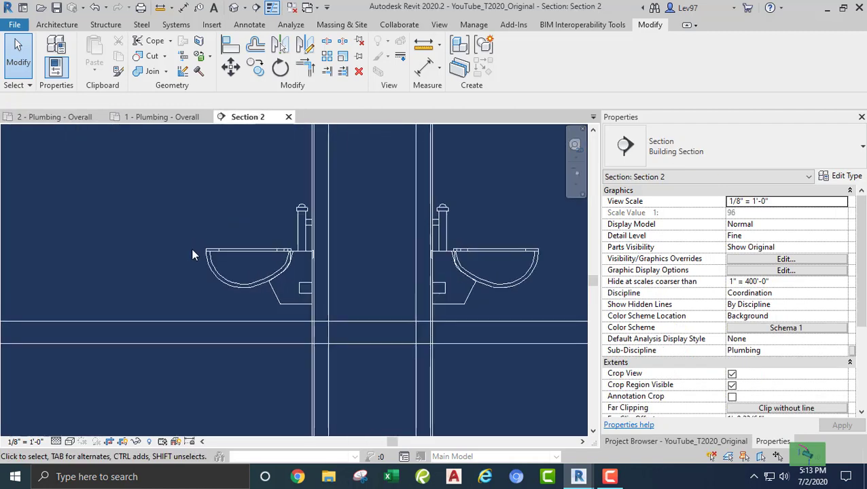
{"action": "left_click", "coordinate": [208, 253]}
{"action": "scroll", "coordinate": [335, 299], "scroll_direction": "up", "scroll_amount": 3}
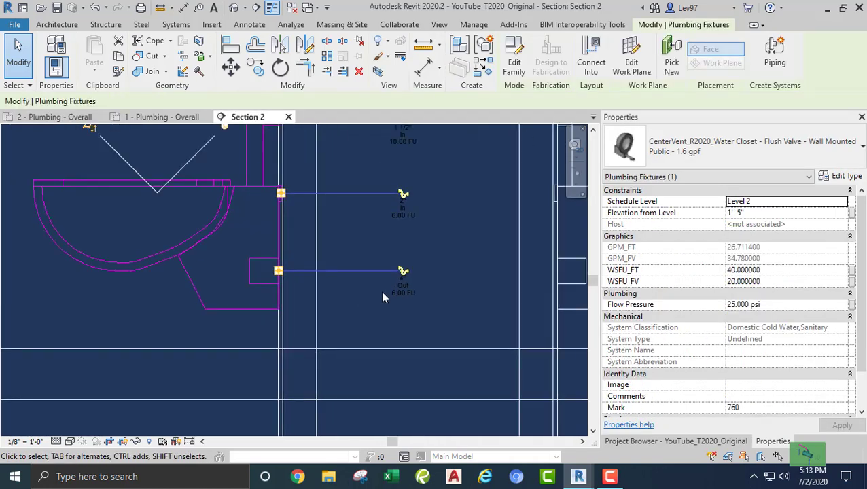
{"action": "left_click", "coordinate": [404, 274]}
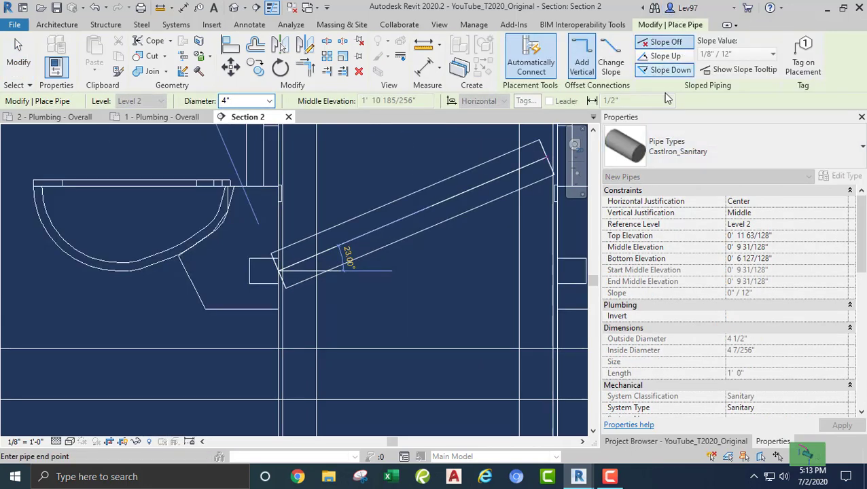
{"action": "left_click", "coordinate": [728, 149]}
{"action": "left_click", "coordinate": [640, 287]}
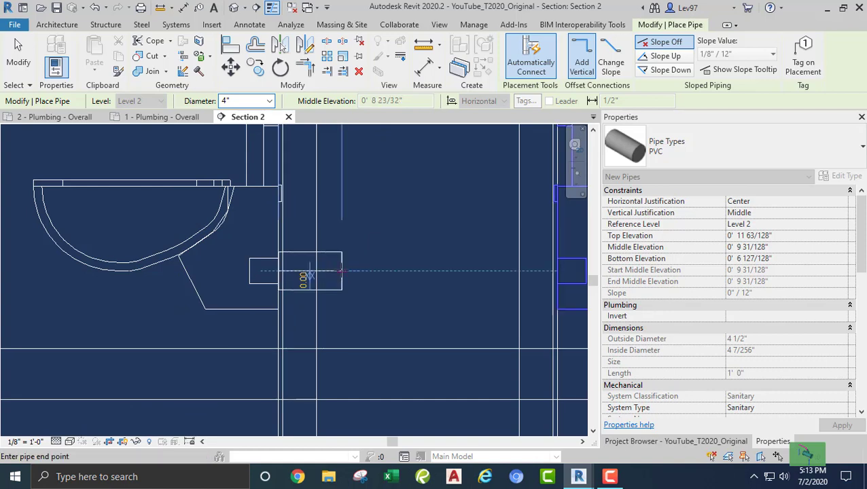
{"action": "left_click", "coordinate": [341, 268]}
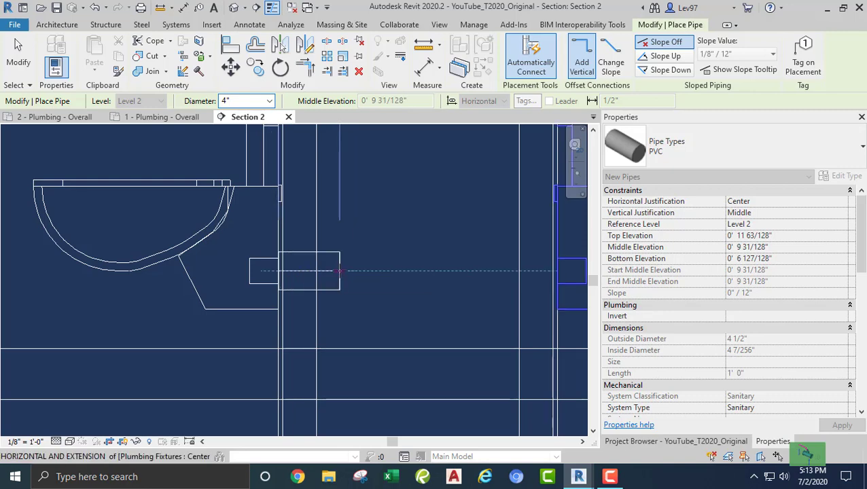
{"action": "key", "text": "Escape"}
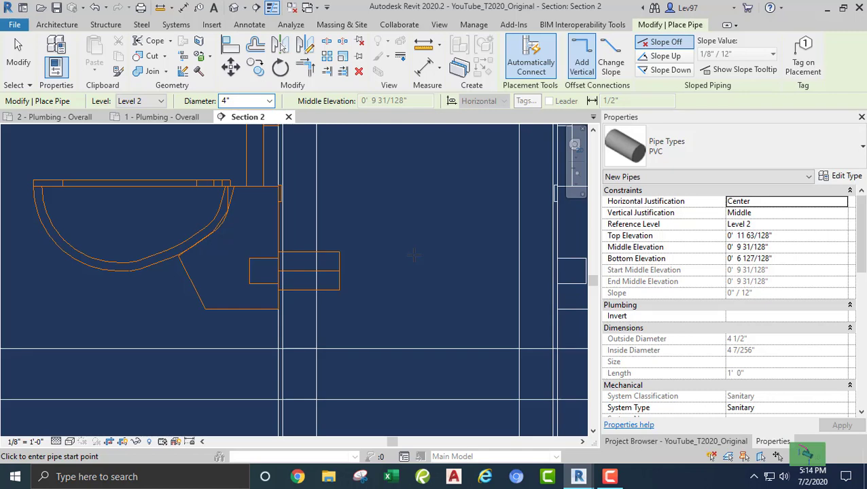
{"action": "key", "text": "Escape"}
Step: Draw a 4" PVC pipe from the right water closet's waste outlet to the end of the pipe stub opposite
{"action": "scroll", "coordinate": [401, 286], "scroll_direction": "down", "scroll_amount": 1}
{"action": "middle_click_drag", "start_coordinate": [401, 287], "coordinate": [319, 302]}
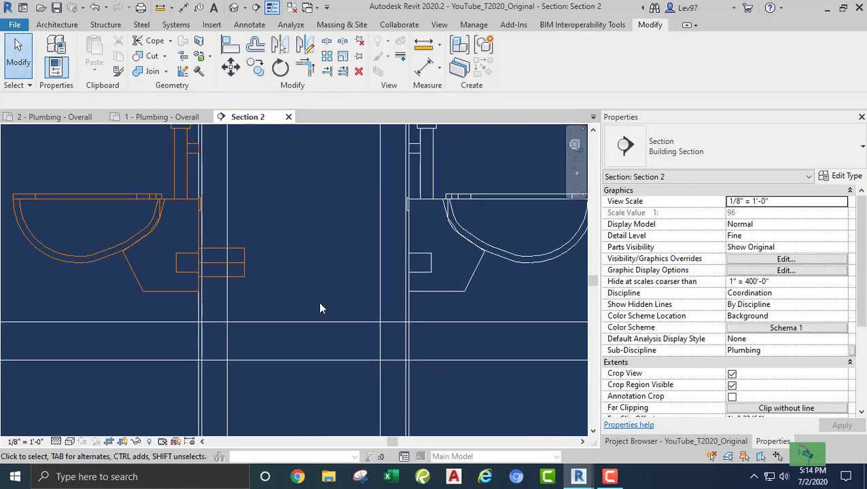
{"action": "left_click", "coordinate": [441, 294]}
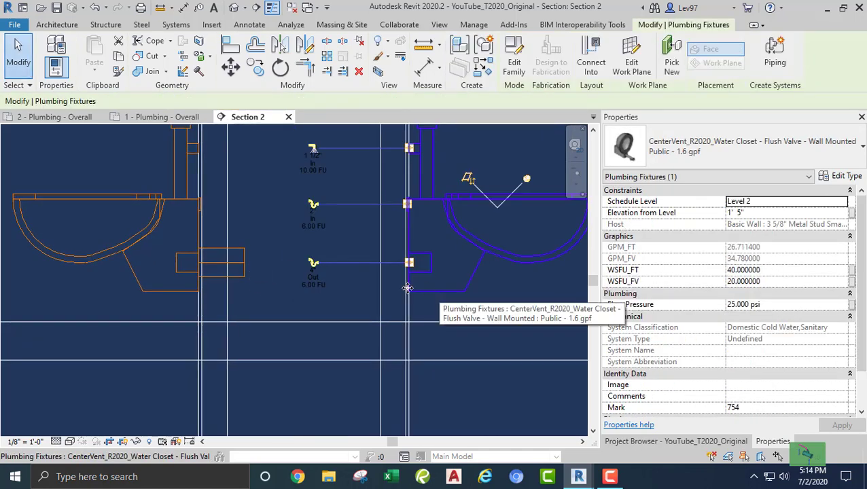
{"action": "left_click", "coordinate": [313, 267]}
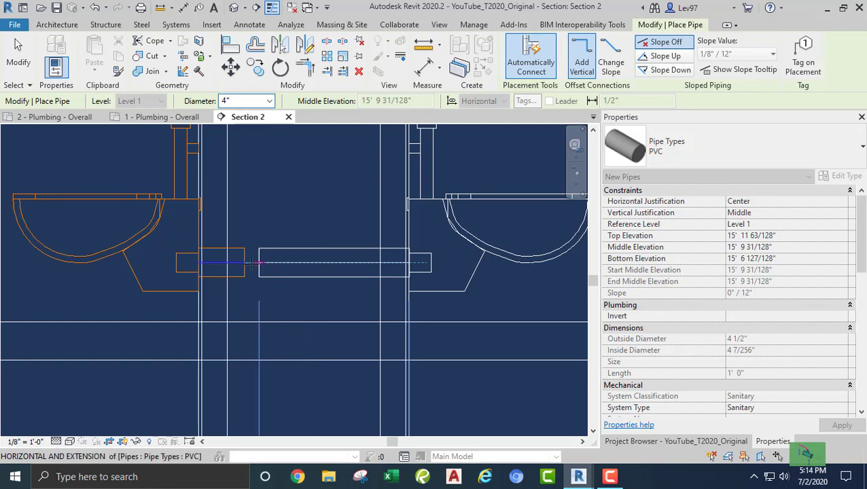
{"action": "left_click", "coordinate": [245, 262]}
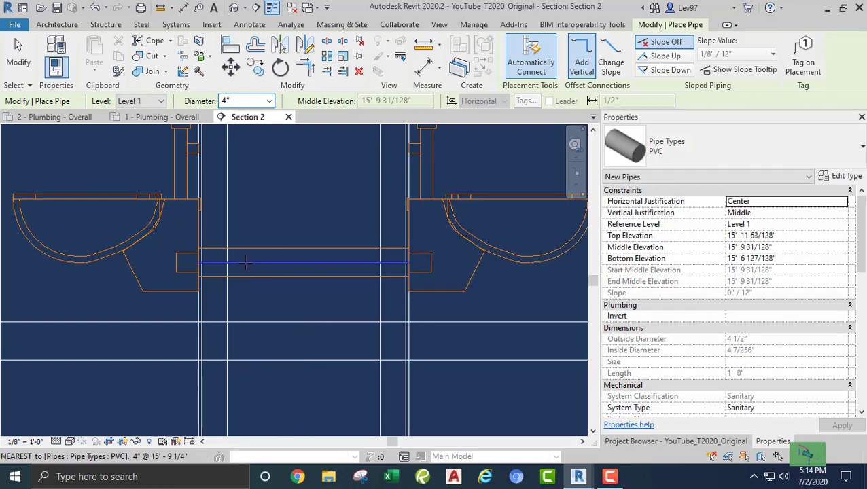
{"action": "key", "text": "Escape"}
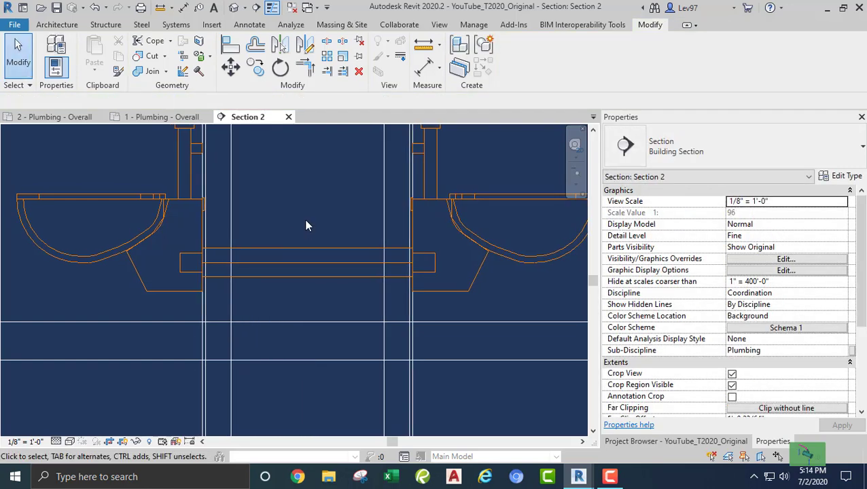
{"action": "scroll", "coordinate": [297, 217], "scroll_direction": "down", "scroll_amount": 2}
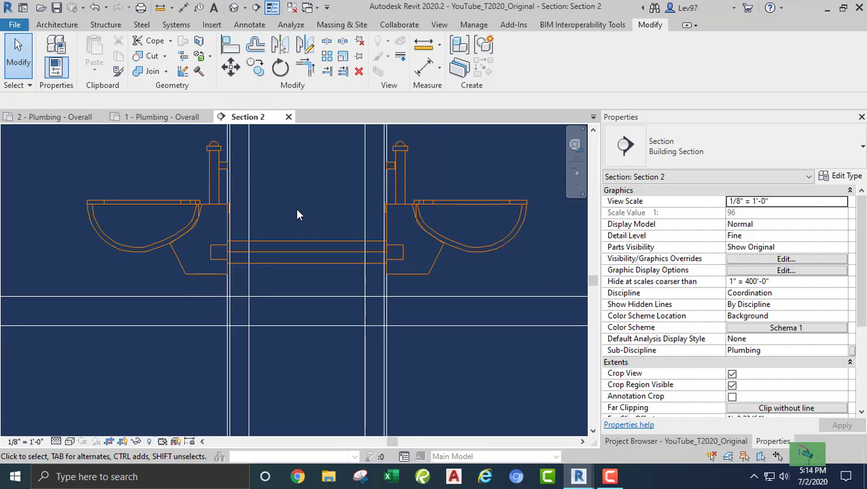
{"action": "left_click", "coordinate": [307, 243]}
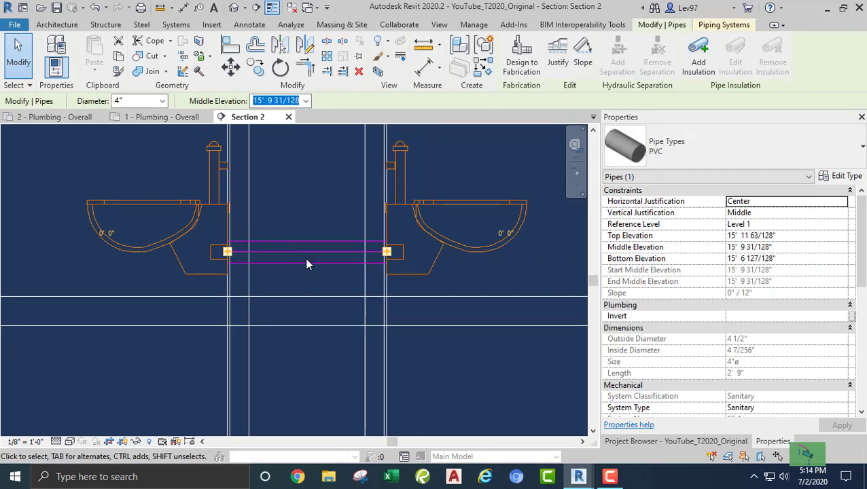
{"action": "right_click", "coordinate": [304, 260]}
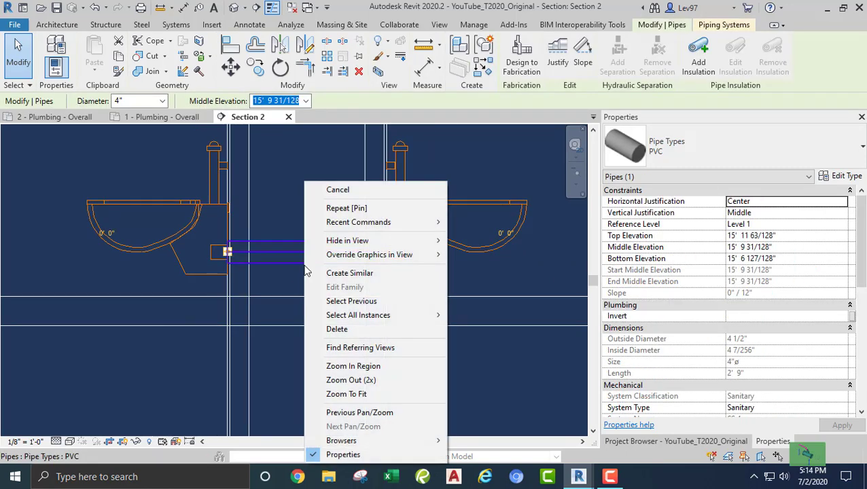
{"action": "left_click", "coordinate": [348, 274]}
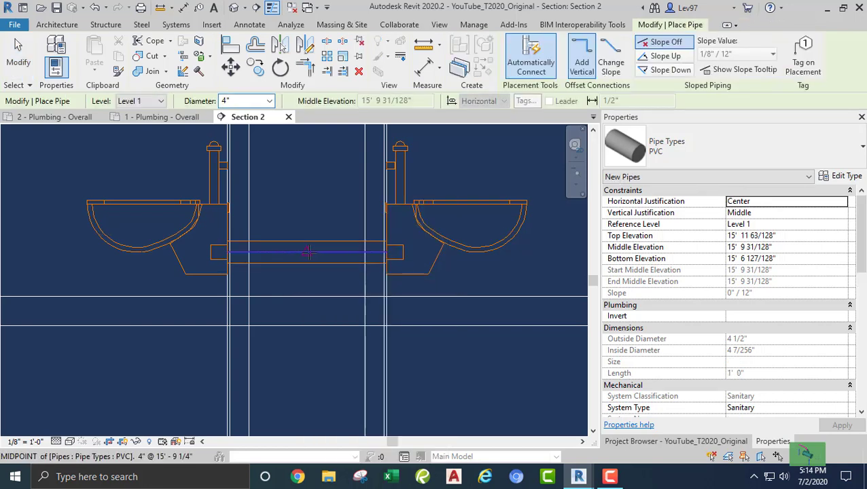
{"action": "left_click", "coordinate": [307, 253]}
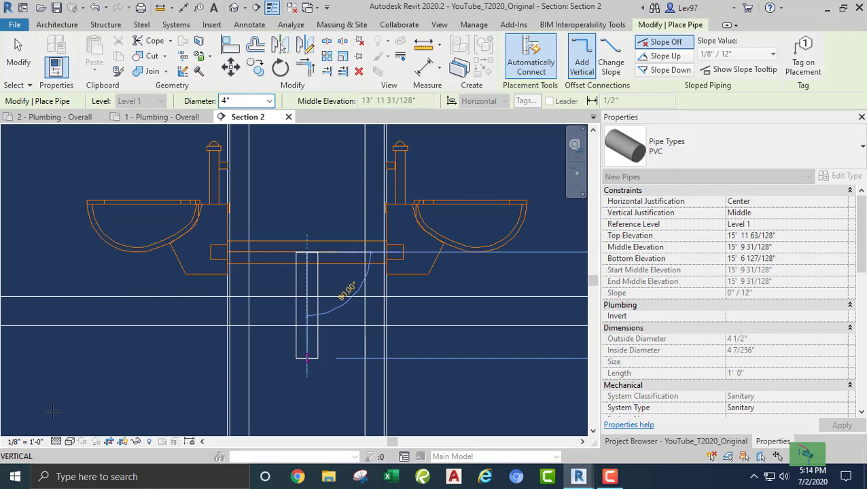
{"action": "key", "text": "Escape"}
{"action": "key", "text": "Escape"}
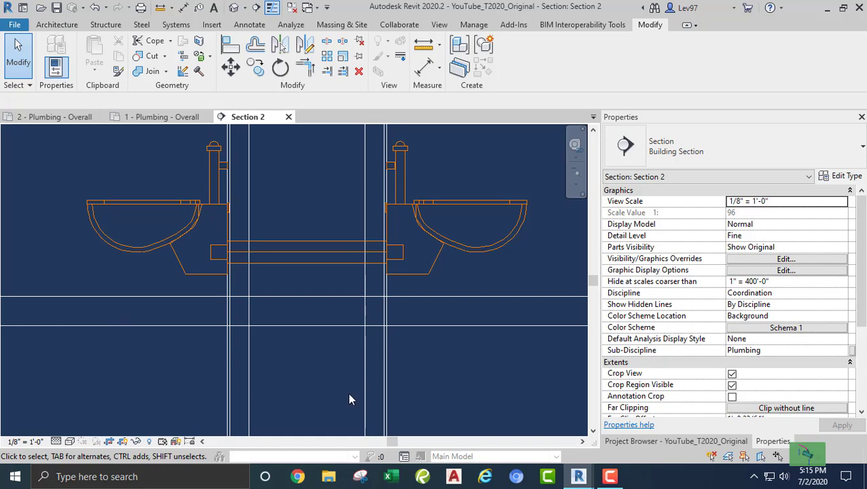
{"action": "left_click", "coordinate": [294, 263]}
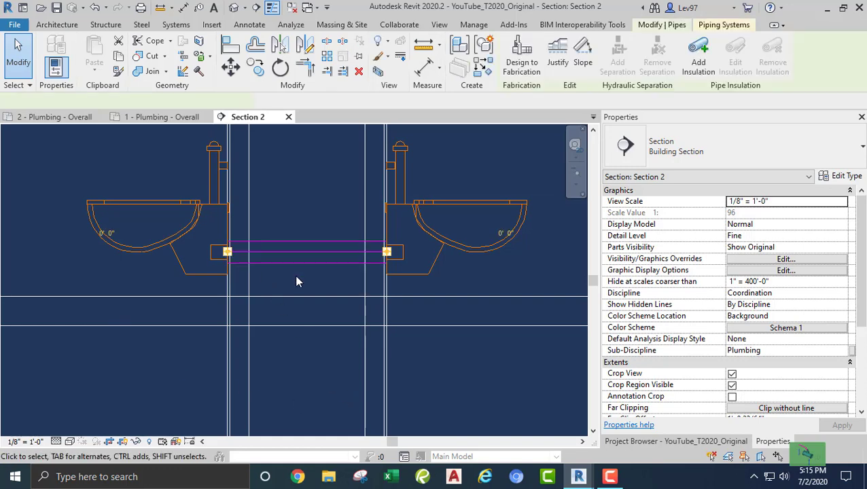
{"action": "right_click", "coordinate": [298, 270]}
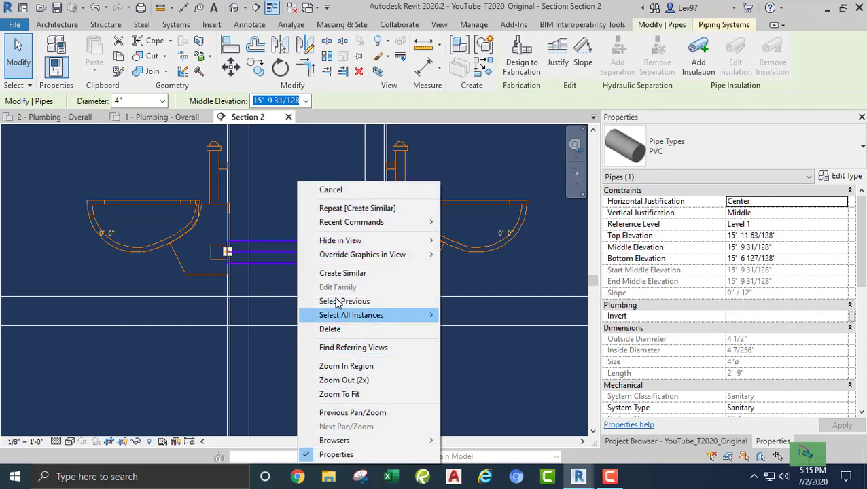
{"action": "left_click", "coordinate": [336, 274]}
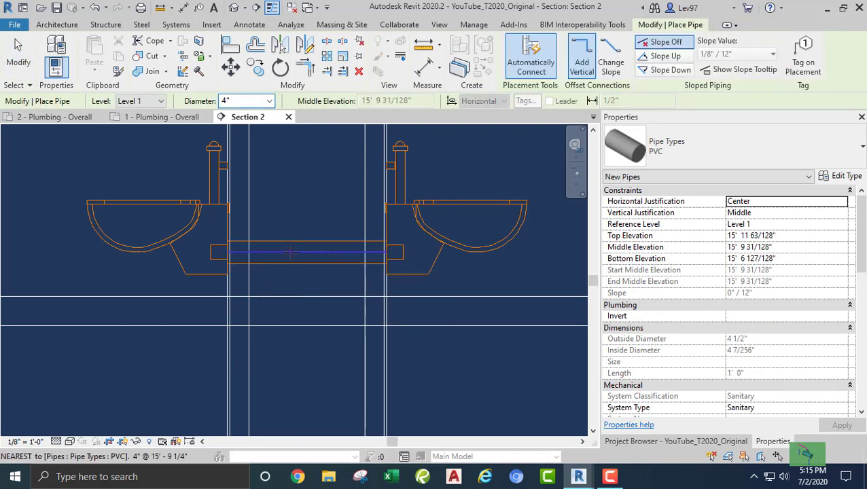
{"action": "left_click", "coordinate": [306, 253]}
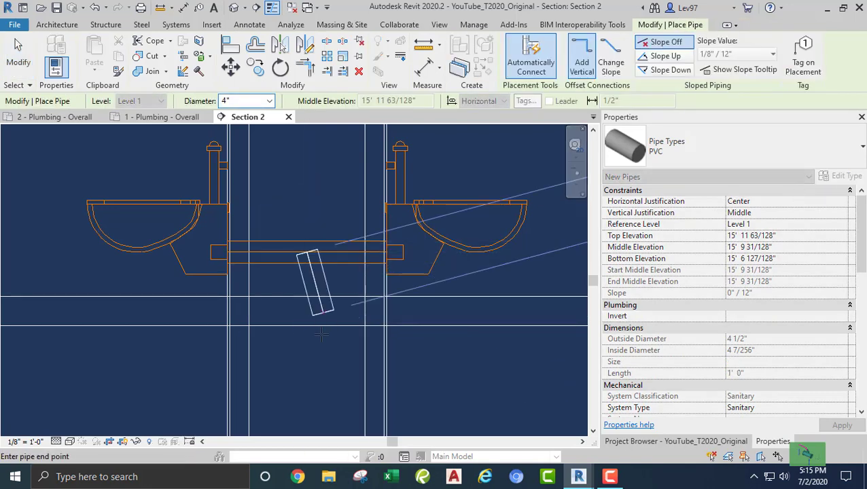
{"action": "key", "text": "Escape"}
{"action": "key", "text": "Escape"}
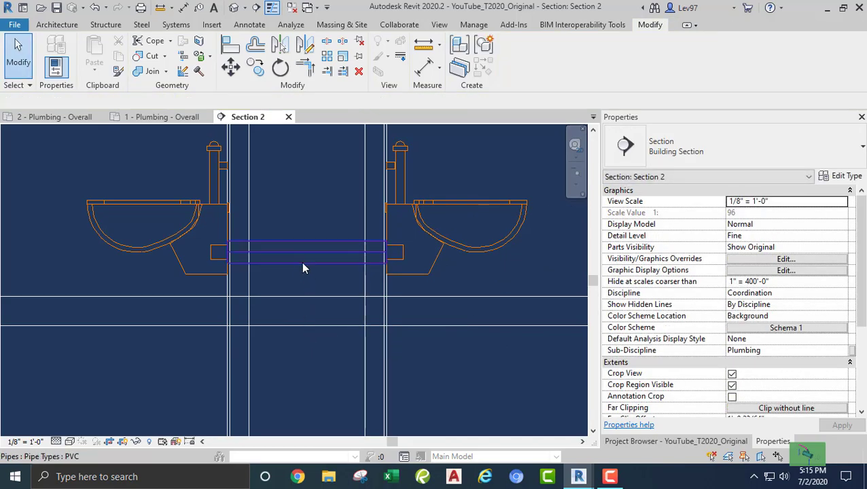
Step: In the PVC pipe type's routing preferences, set the junction fitting to R2020_NoTicks_Tee Reducing Vent - PVC - Sch 40 - DWV: Standard
{"action": "left_click", "coordinate": [302, 261]}
{"action": "left_click", "coordinate": [827, 177]}
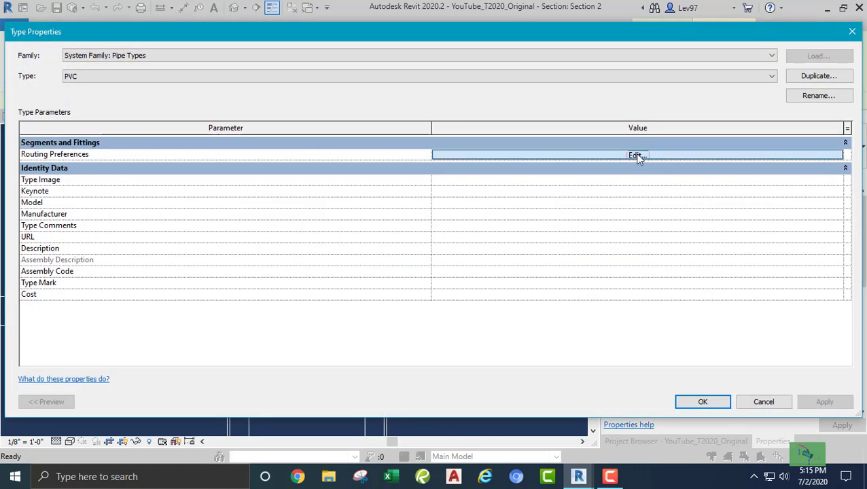
{"action": "left_click", "coordinate": [635, 155]}
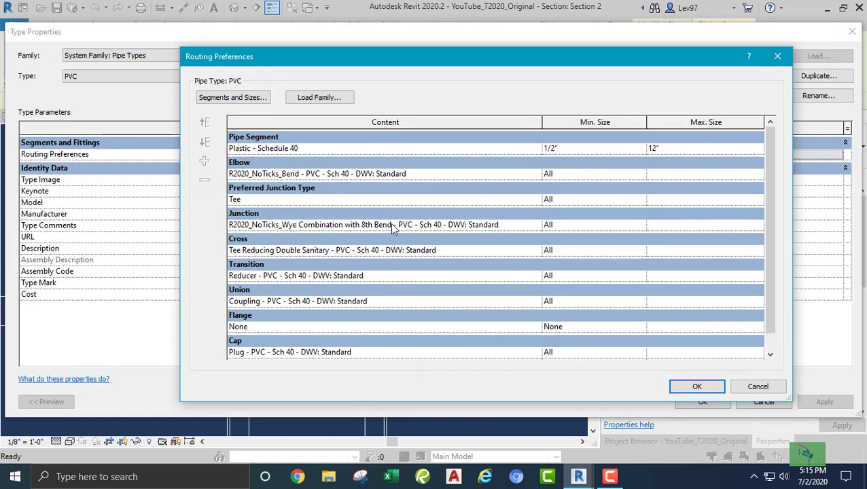
{"action": "left_click", "coordinate": [521, 228]}
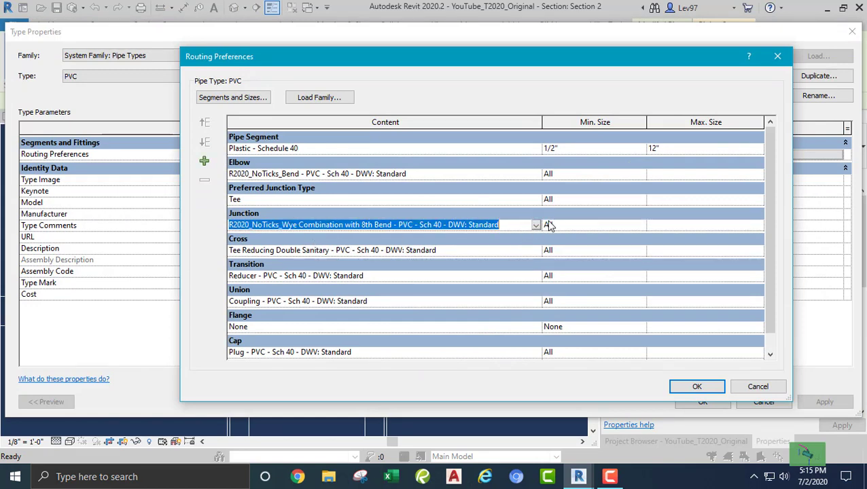
{"action": "left_click", "coordinate": [536, 226]}
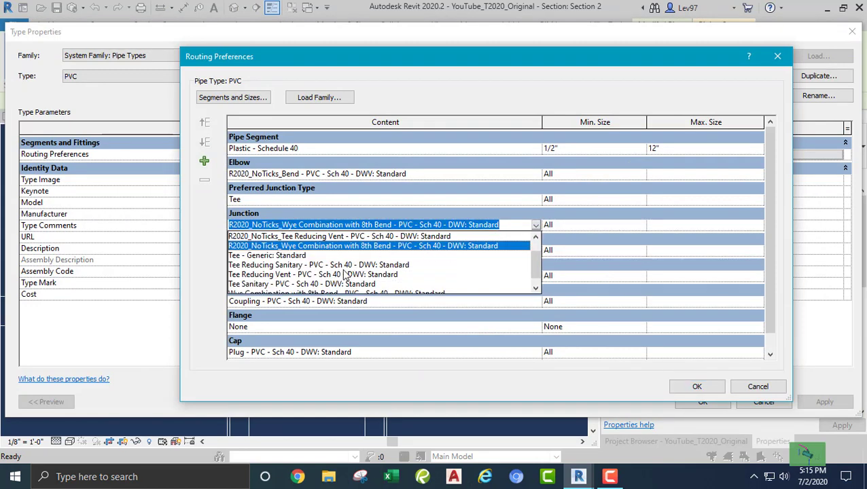
{"action": "scroll", "coordinate": [330, 272], "scroll_direction": "up", "scroll_amount": 1}
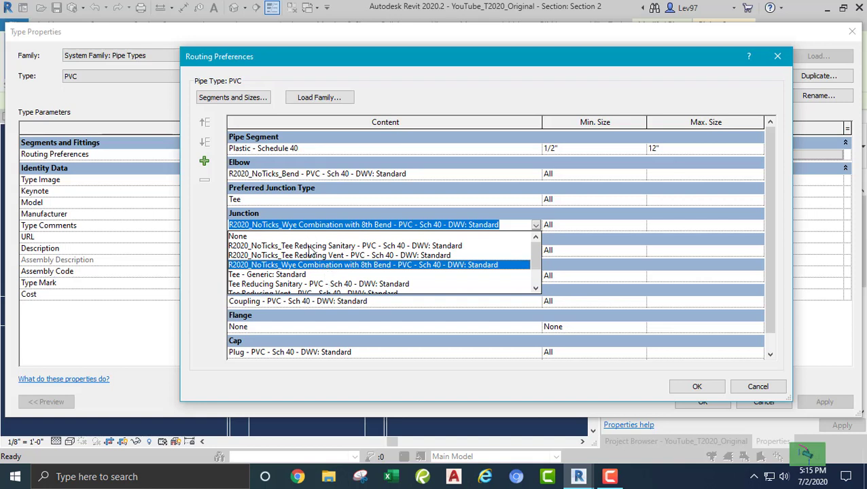
{"action": "left_click", "coordinate": [314, 256]}
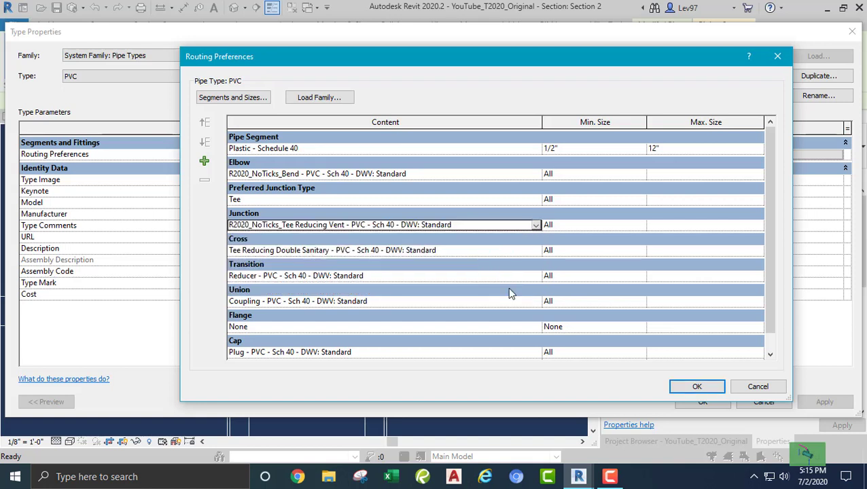
{"action": "left_click", "coordinate": [696, 388]}
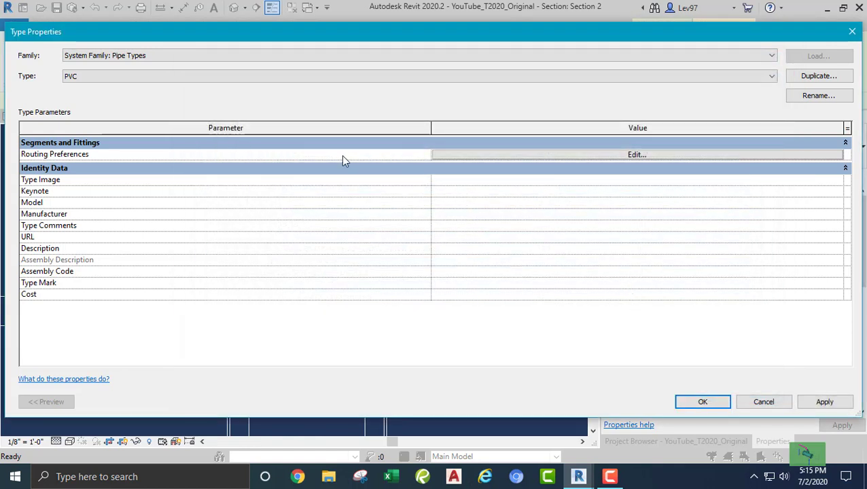
{"action": "left_click", "coordinate": [705, 404]}
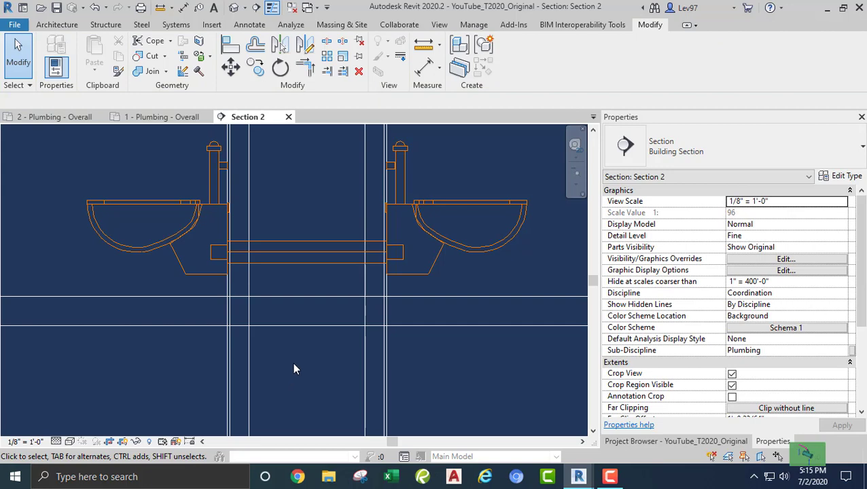
Step: Draw a vertical 4" PVC pipe from the middle of the horizontal pipe down to an elevation of about 13' 11"
{"action": "middle_click_drag", "start_coordinate": [293, 362], "coordinate": [300, 379]}
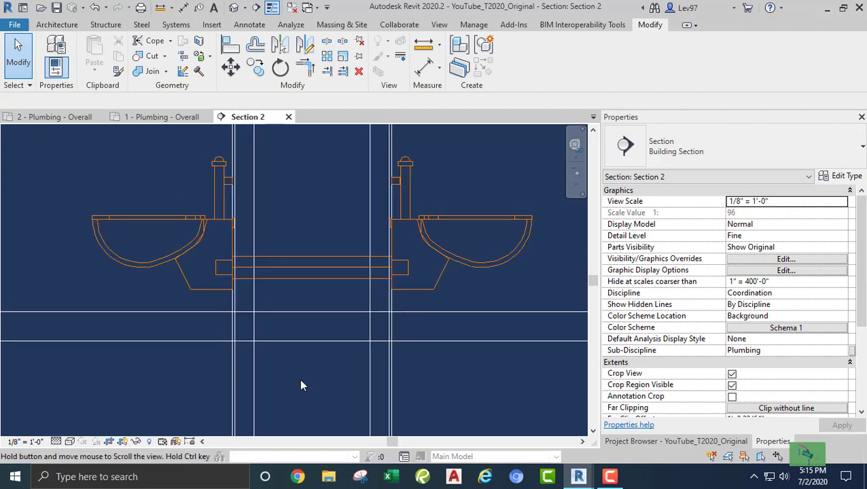
{"action": "left_click", "coordinate": [301, 304]}
{"action": "right_click", "coordinate": [310, 280]}
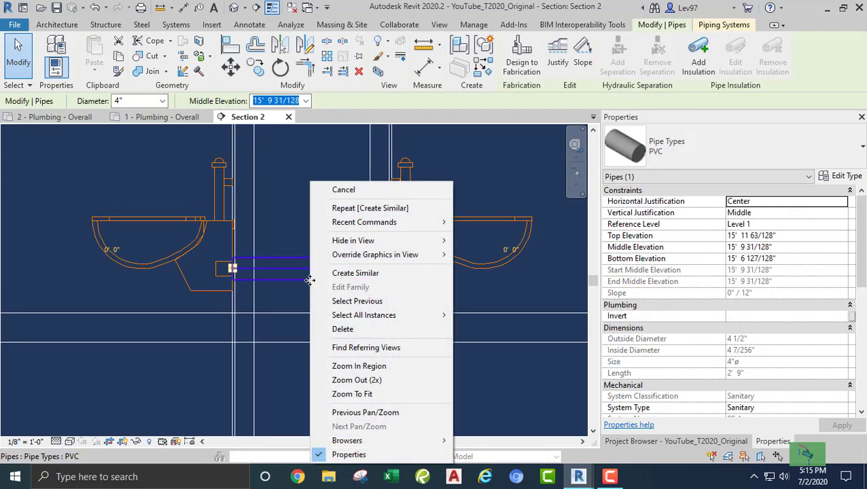
{"action": "left_click", "coordinate": [339, 274]}
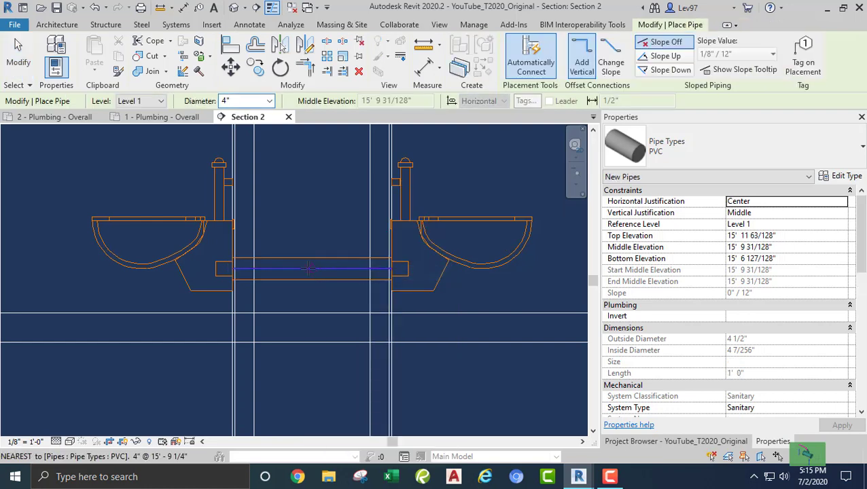
{"action": "left_click", "coordinate": [310, 282]}
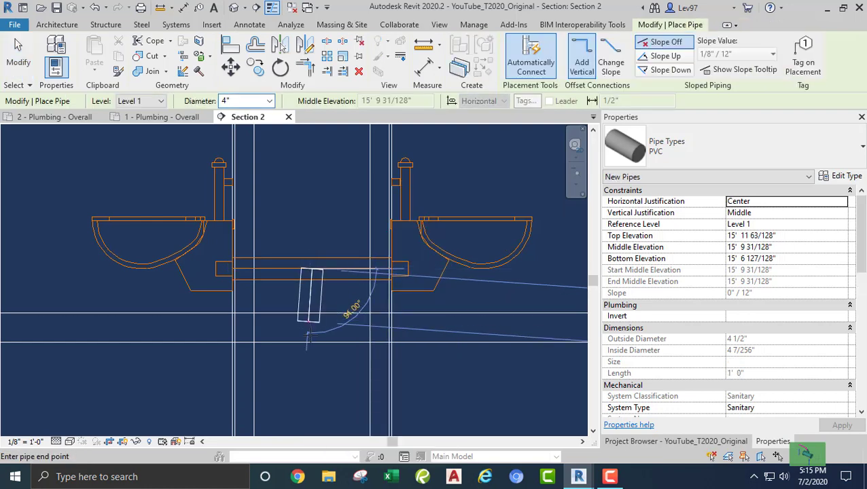
{"action": "left_click", "coordinate": [312, 365]}
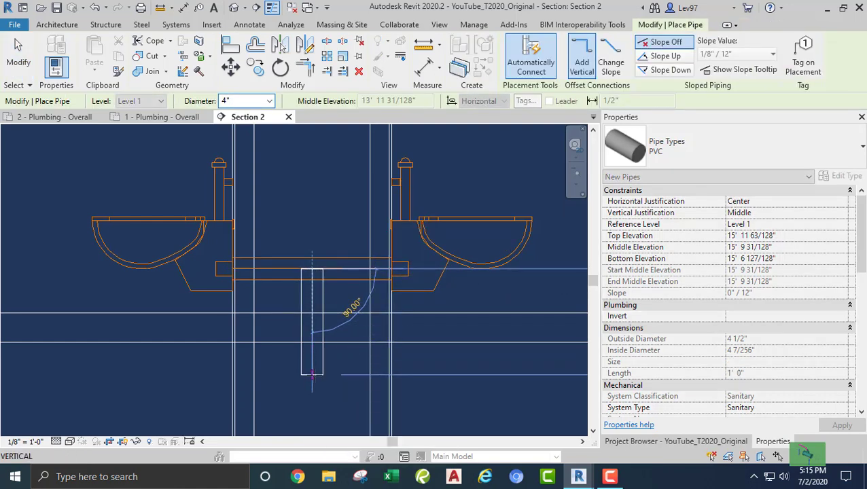
{"action": "key", "text": "Escape"}
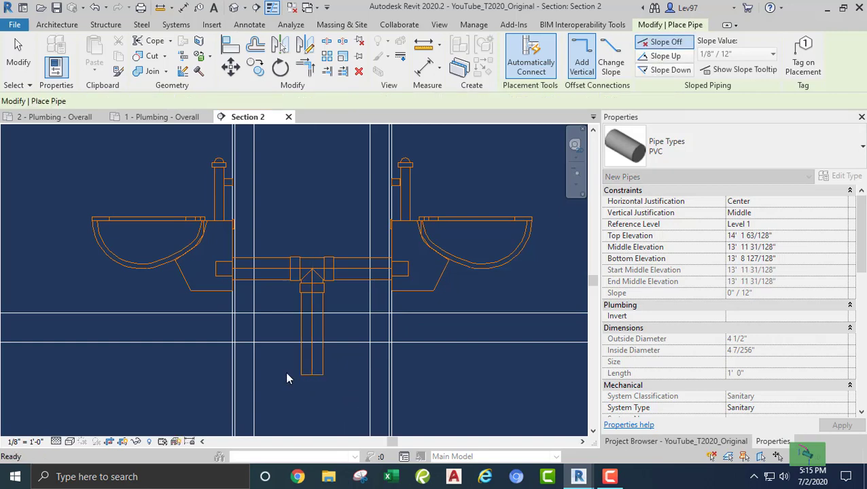
{"action": "key", "text": "Escape"}
Step: Start a 4" pipe from the vertical drop's open lower end and, in the 2 - Plumbing - Overall plan, set it to slope down 1/8" / 12"
{"action": "left_click", "coordinate": [302, 375]}
{"action": "right_click", "coordinate": [311, 374]}
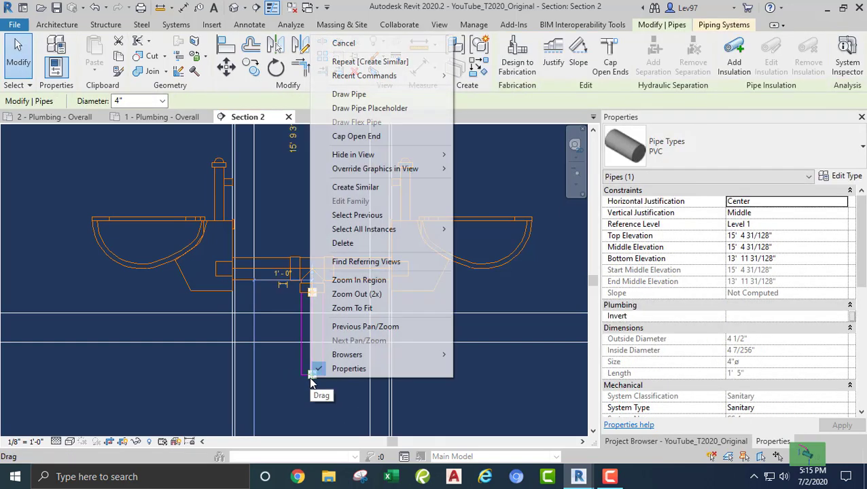
{"action": "left_click", "coordinate": [353, 98]}
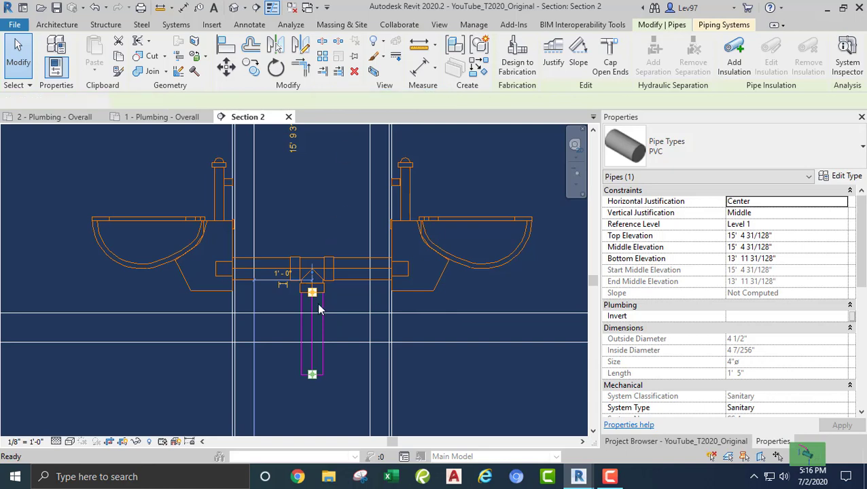
{"action": "left_click", "coordinate": [83, 117]}
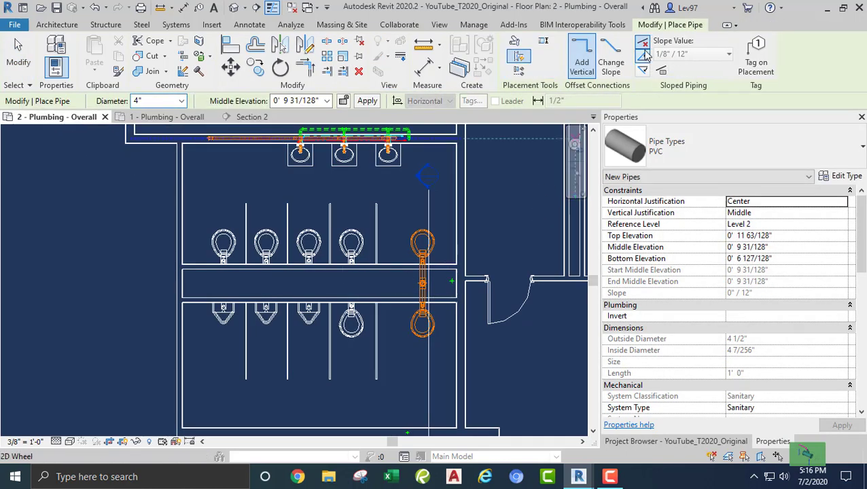
{"action": "left_click", "coordinate": [643, 72]}
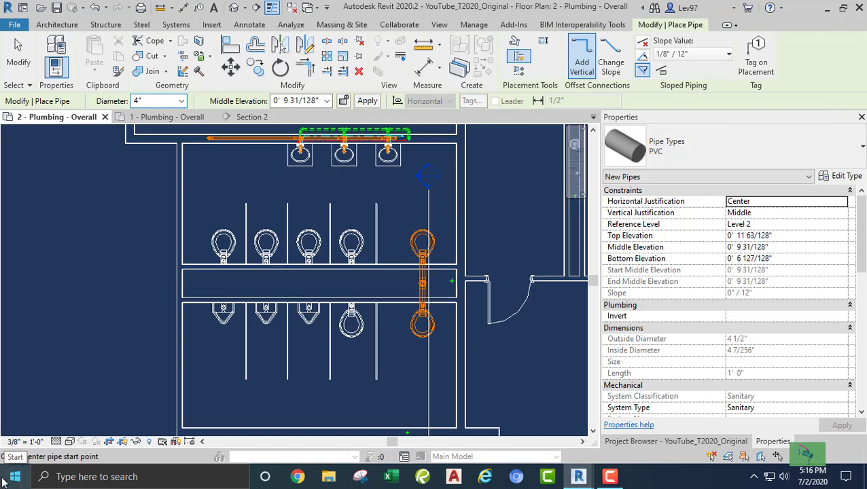
Step: Try to draw the sloped 4" PVC pipe from the tee between the end water closets along the chase past the farthest fixture pair
{"action": "scroll", "coordinate": [423, 289], "scroll_direction": "up", "scroll_amount": 6}
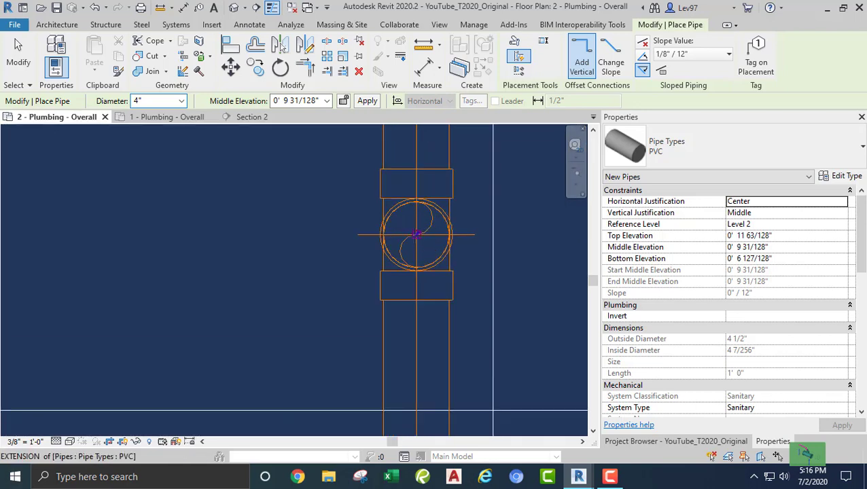
{"action": "left_click", "coordinate": [417, 235]}
{"action": "scroll", "coordinate": [238, 245], "scroll_direction": "down", "scroll_amount": 3}
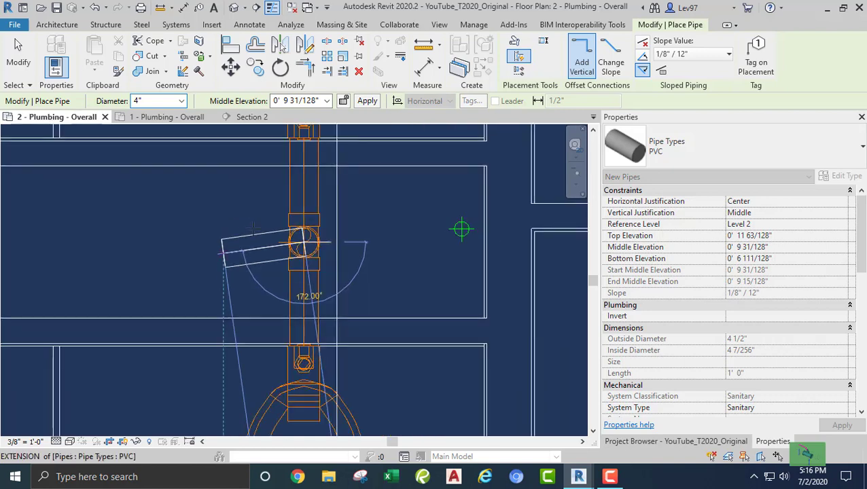
{"action": "scroll", "coordinate": [136, 271], "scroll_direction": "down", "scroll_amount": 2}
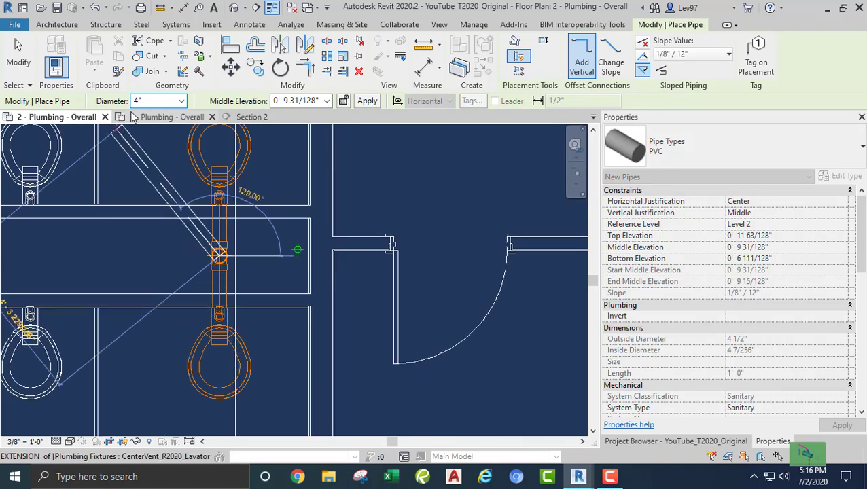
{"action": "scroll", "coordinate": [164, 234], "scroll_direction": "down", "scroll_amount": 2}
{"action": "middle_click_drag", "start_coordinate": [132, 246], "coordinate": [393, 248]}
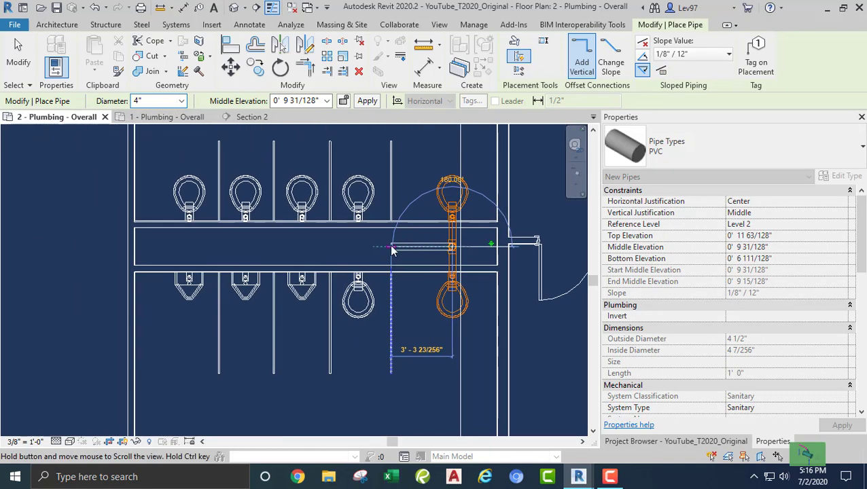
{"action": "left_click", "coordinate": [156, 246]}
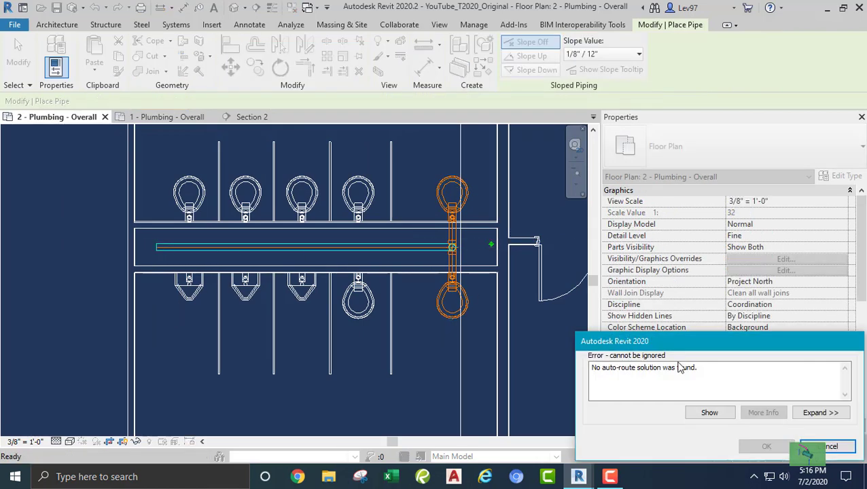
{"action": "left_click", "coordinate": [830, 447]}
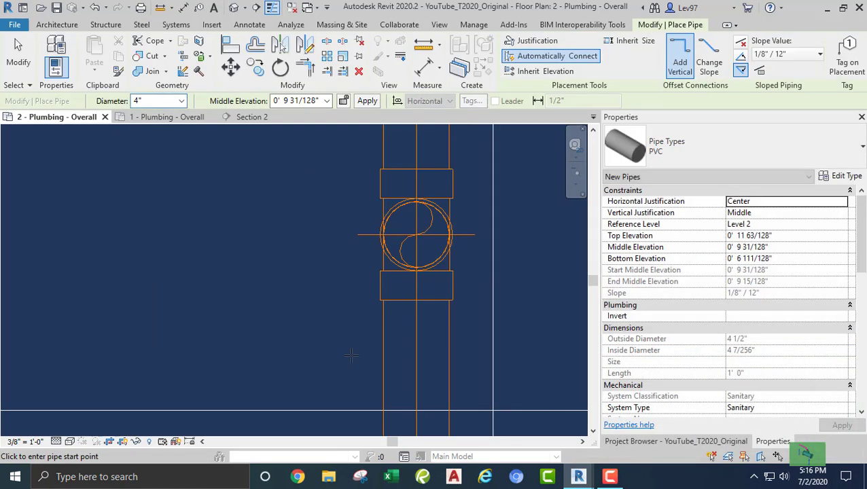
Step: In the 2 - Plumbing - Overall plan, rotate the Section 2 line 90° to run lengthwise along the chase
{"action": "key", "text": "Escape"}
{"action": "scroll", "coordinate": [268, 326], "scroll_direction": "down", "scroll_amount": 4}
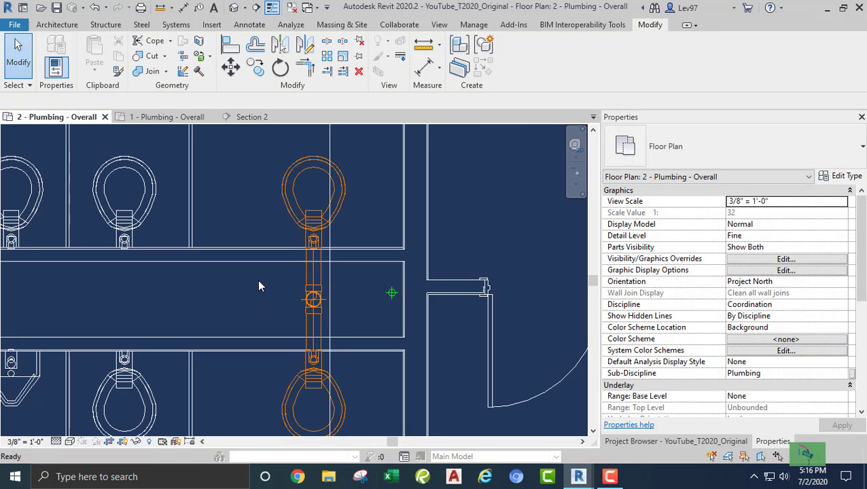
{"action": "left_click", "coordinate": [331, 148]}
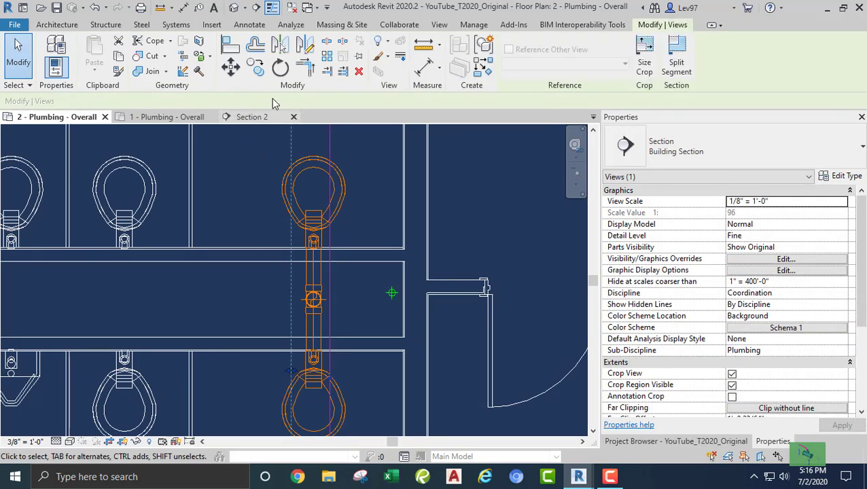
{"action": "left_click", "coordinate": [280, 68]}
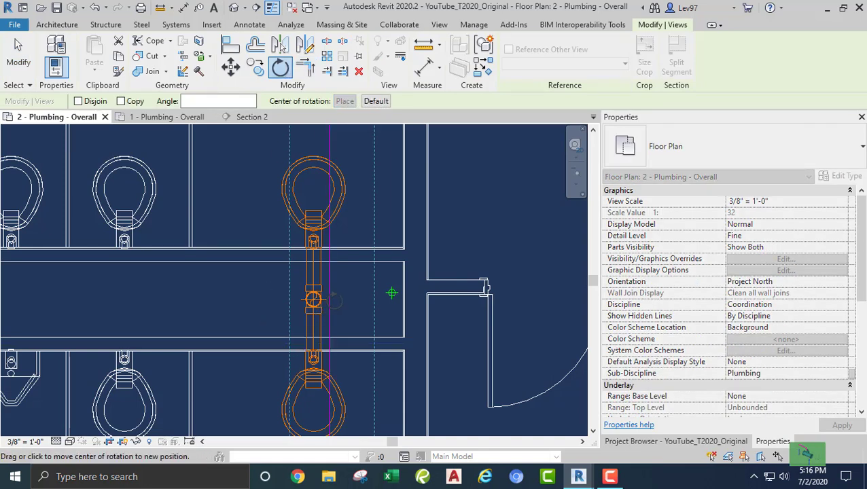
{"action": "left_click", "coordinate": [333, 302]}
{"action": "left_click", "coordinate": [202, 308]}
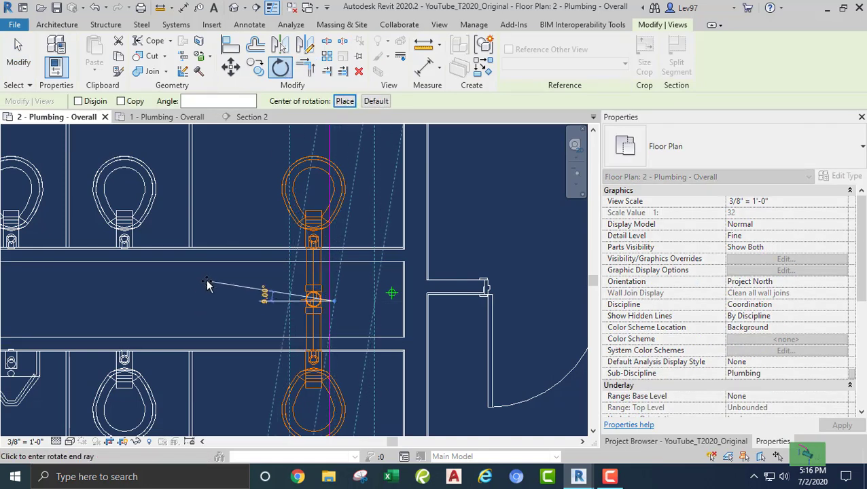
{"action": "type", "text": "90"}
{"action": "key", "text": "Return"}
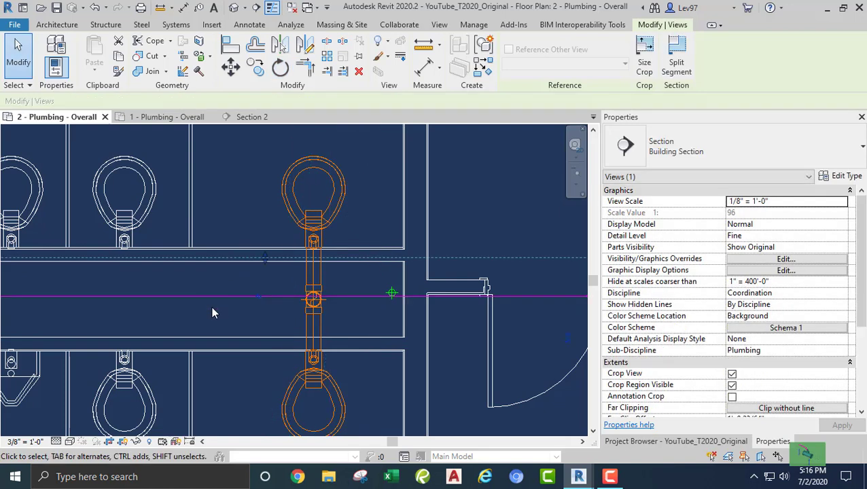
Step: Move the rotated section line so it lies inside the chase and spans the full row of fixtures
{"action": "scroll", "coordinate": [204, 312], "scroll_direction": "down", "scroll_amount": 3}
{"action": "scroll", "coordinate": [202, 322], "scroll_direction": "down", "scroll_amount": 2}
{"action": "middle_click_drag", "start_coordinate": [422, 378], "coordinate": [588, 387]}
{"action": "scroll", "coordinate": [363, 360], "scroll_direction": "up", "scroll_amount": 1}
{"action": "left_click_drag", "start_coordinate": [369, 308], "coordinate": [283, 319]}
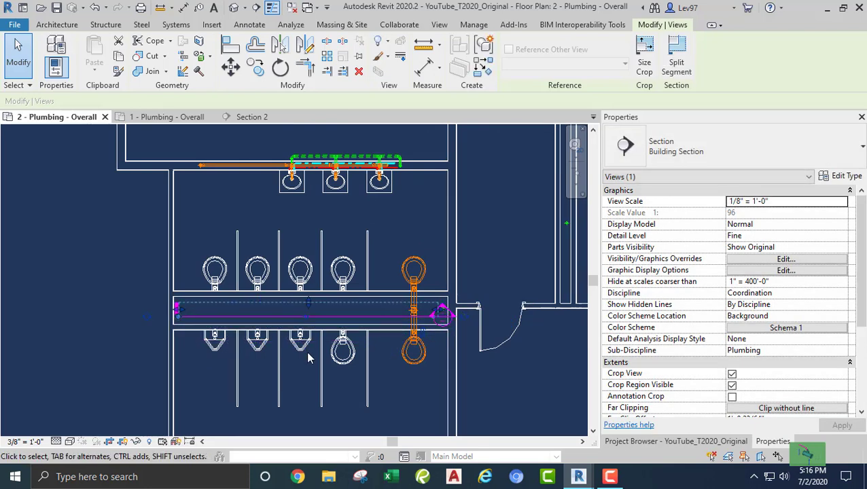
{"action": "left_click", "coordinate": [416, 396]}
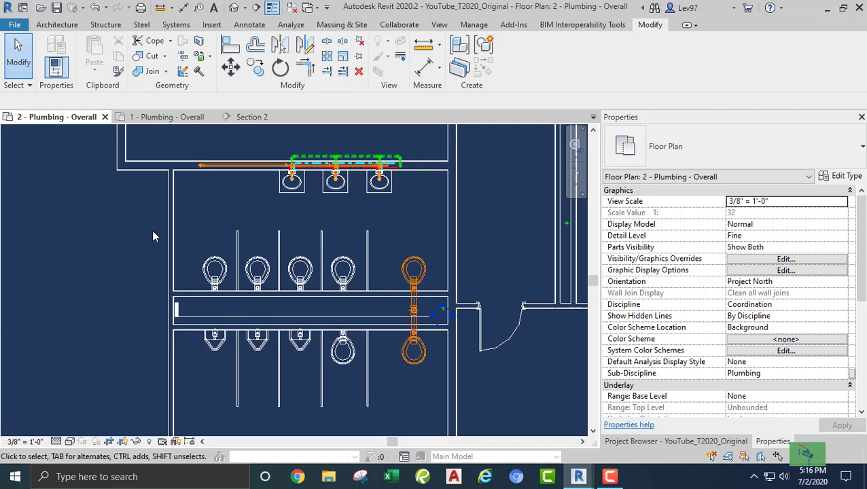
Step: In Section 2, draw a 4" PVC pipe from the drop's lower end about 14' 6" along the chase, sloping down 1/8" / 12"
{"action": "left_click", "coordinate": [253, 118]}
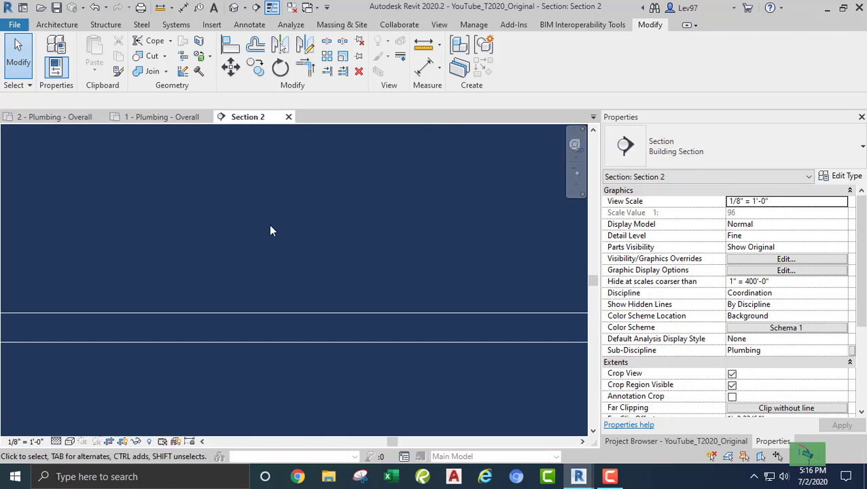
{"action": "scroll", "coordinate": [269, 258], "scroll_direction": "up", "scroll_amount": 3}
{"action": "scroll", "coordinate": [266, 275], "scroll_direction": "down", "scroll_amount": 1}
{"action": "scroll", "coordinate": [286, 285], "scroll_direction": "up", "scroll_amount": 2}
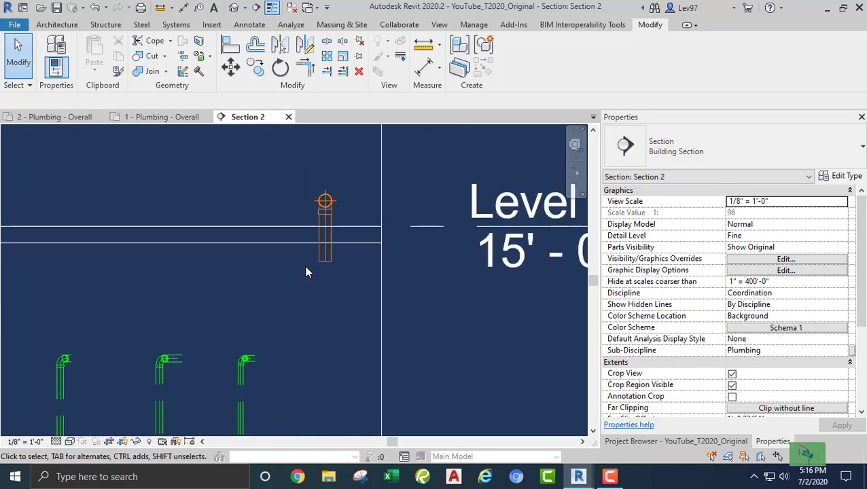
{"action": "left_click", "coordinate": [325, 255]}
{"action": "right_click", "coordinate": [324, 267]}
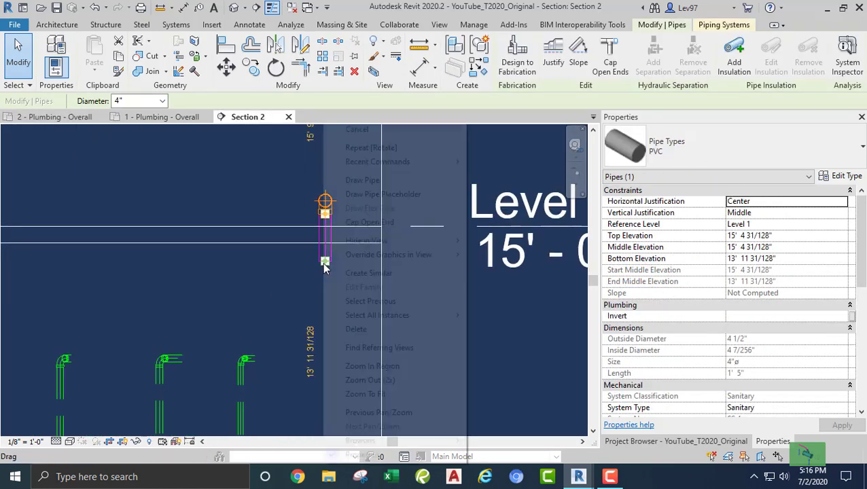
{"action": "left_click", "coordinate": [362, 180]}
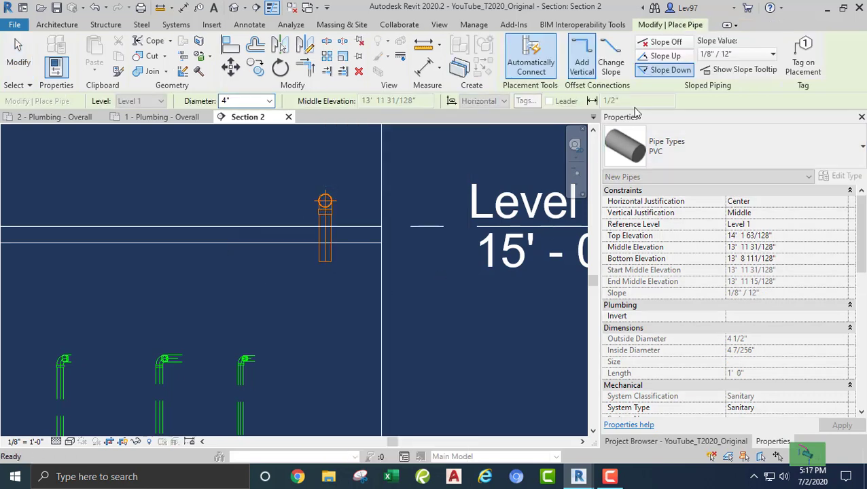
{"action": "scroll", "coordinate": [230, 311], "scroll_direction": "down", "scroll_amount": 3}
{"action": "middle_click_drag", "start_coordinate": [230, 311], "coordinate": [490, 313]}
{"action": "scroll", "coordinate": [345, 371], "scroll_direction": "down", "scroll_amount": 2}
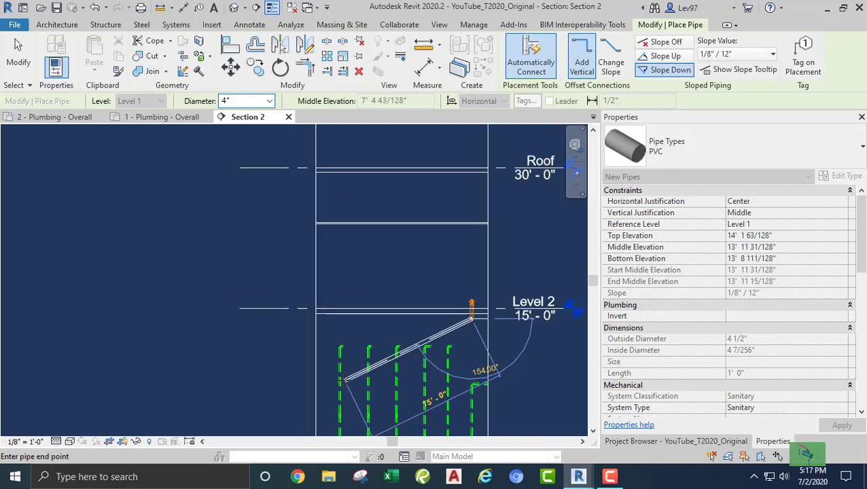
{"action": "middle_click_drag", "start_coordinate": [346, 379], "coordinate": [384, 231]}
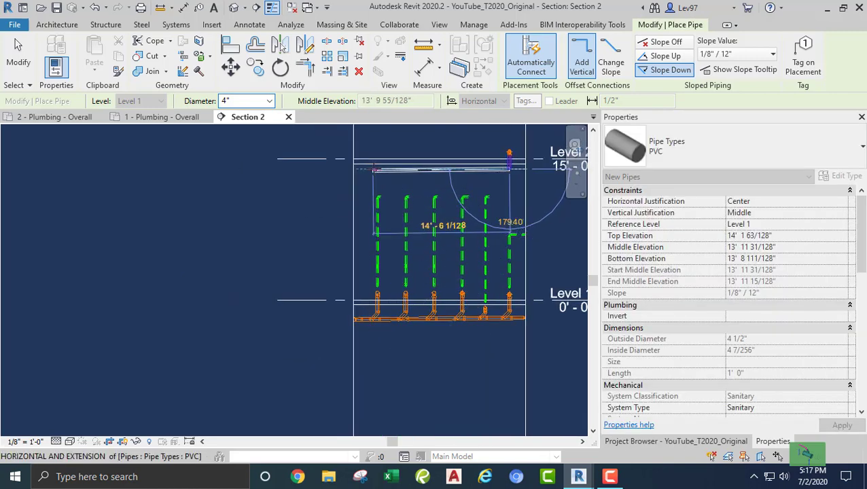
{"action": "left_click", "coordinate": [374, 170]}
{"action": "key", "text": "Escape"}
{"action": "key", "text": "Escape"}
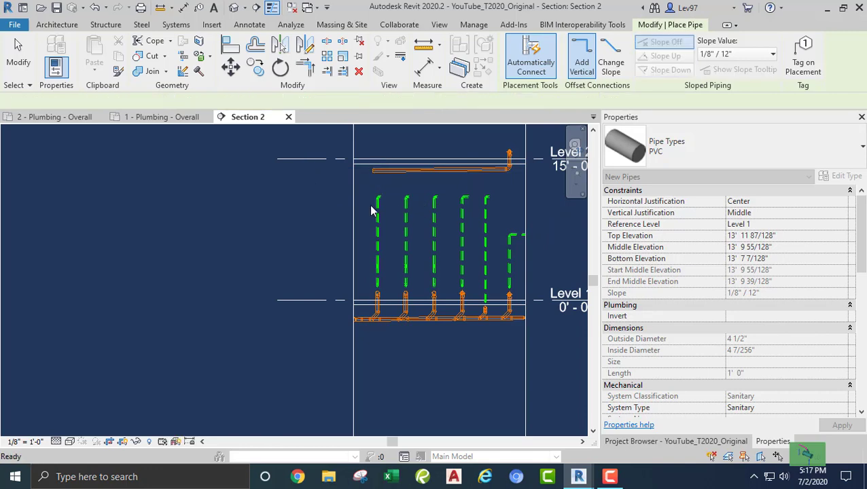
Step: In the 2 - Plumbing - Overall plan, shift the sloped main slightly toward the chase wall behind the row of five water closets
{"action": "left_click", "coordinate": [64, 117]}
{"action": "scroll", "coordinate": [235, 252], "scroll_direction": "down", "scroll_amount": 5}
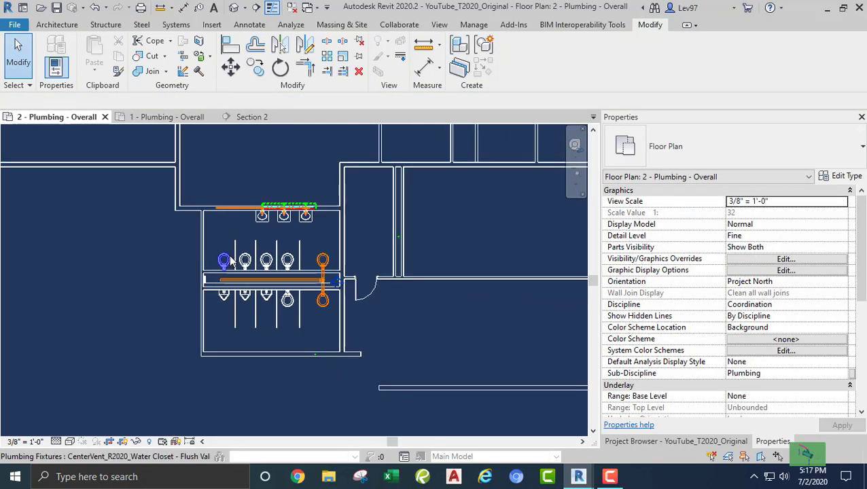
{"action": "middle_click_drag", "start_coordinate": [223, 242], "coordinate": [156, 231]}
{"action": "scroll", "coordinate": [221, 253], "scroll_direction": "up", "scroll_amount": 8}
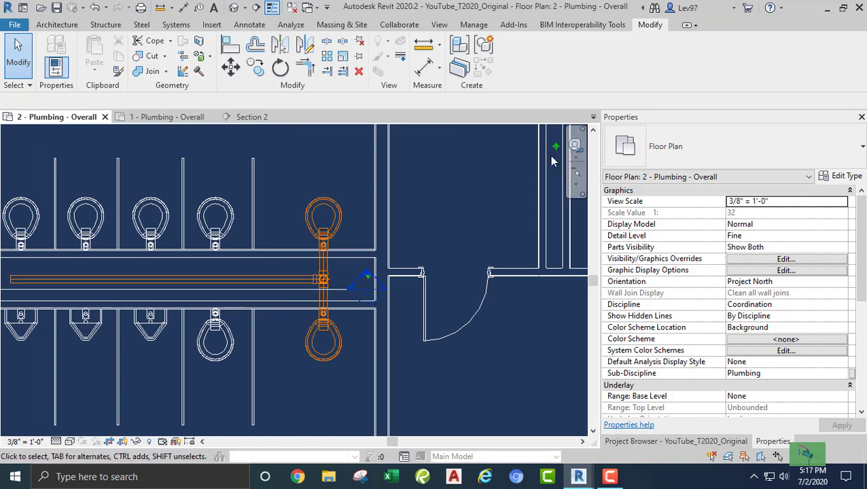
{"action": "left_click", "coordinate": [719, 444]}
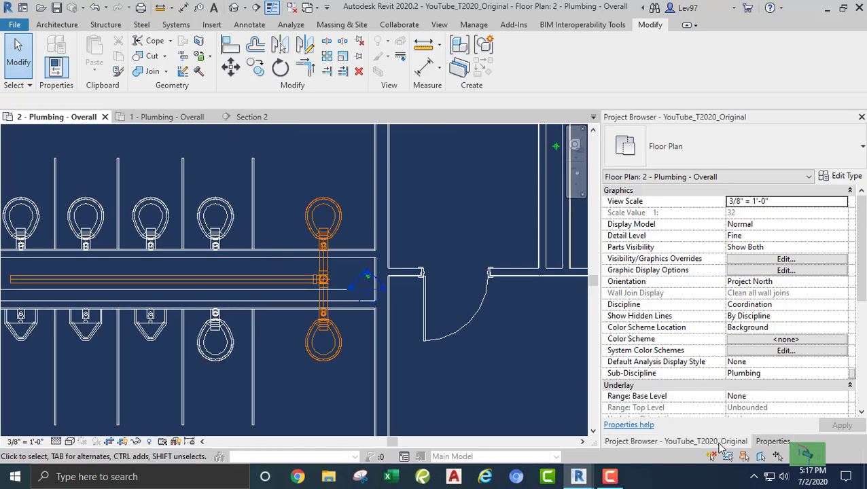
{"action": "scroll", "coordinate": [690, 338], "scroll_direction": "down", "scroll_amount": 2}
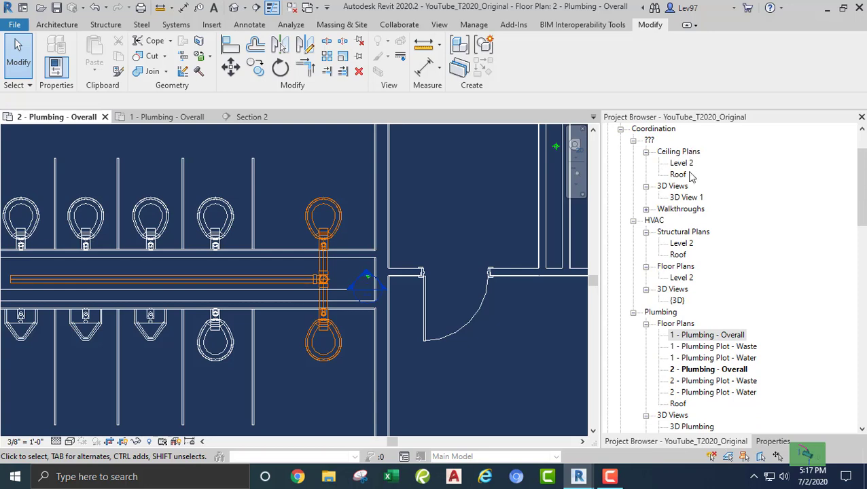
{"action": "scroll", "coordinate": [712, 284], "scroll_direction": "down", "scroll_amount": 2}
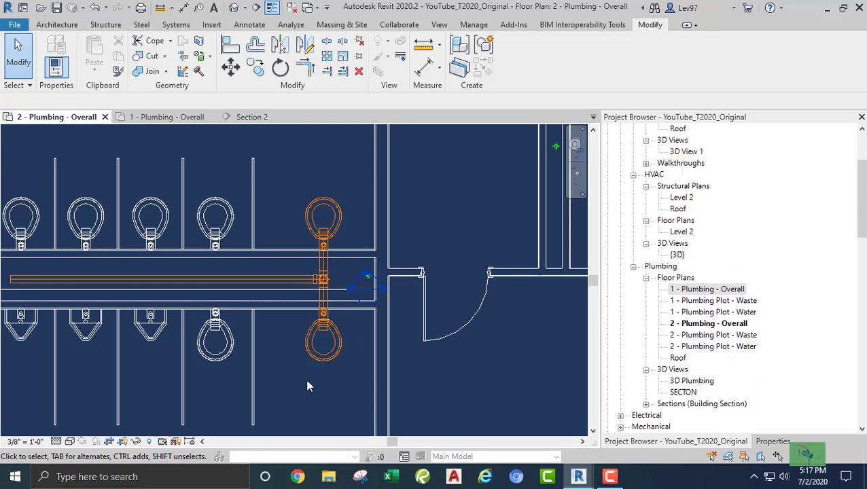
{"action": "scroll", "coordinate": [262, 304], "scroll_direction": "up", "scroll_amount": 2}
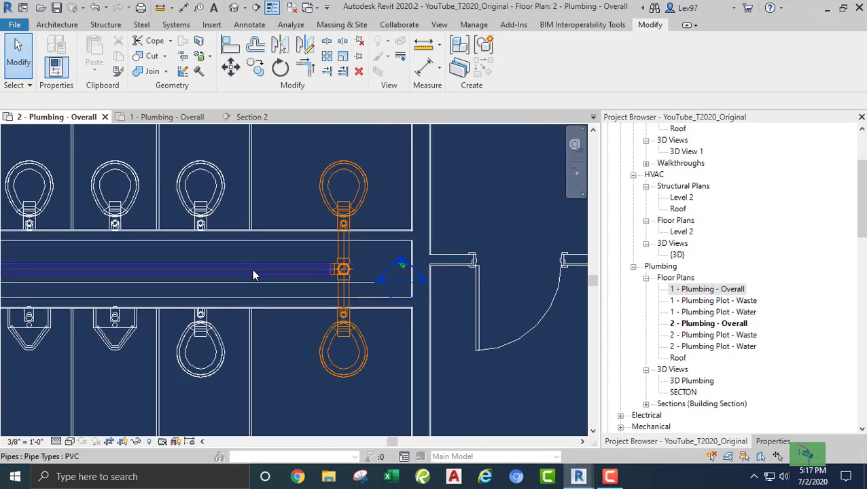
{"action": "left_click", "coordinate": [252, 270]}
{"action": "left_click_drag", "start_coordinate": [252, 266], "coordinate": [258, 261]}
{"action": "key", "text": "Escape"}
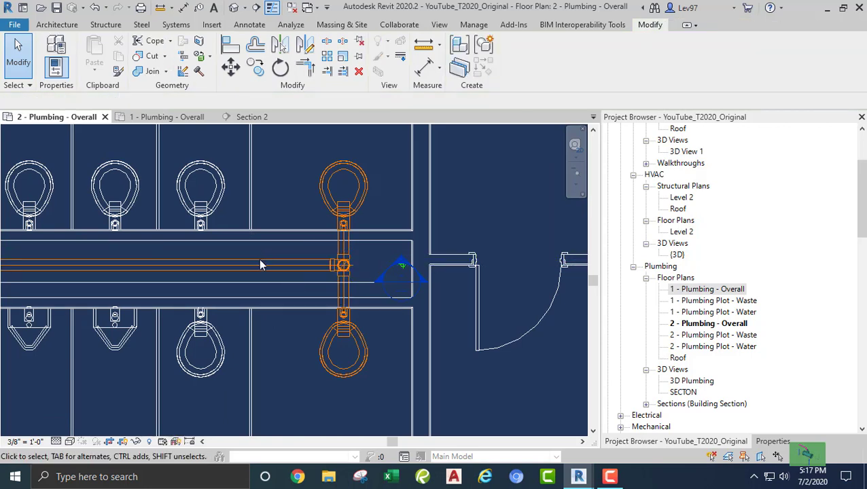
Step: Examine the sloped main's run along the chase, its end elevations and slope, and its mechanical properties
{"action": "left_click", "coordinate": [249, 266]}
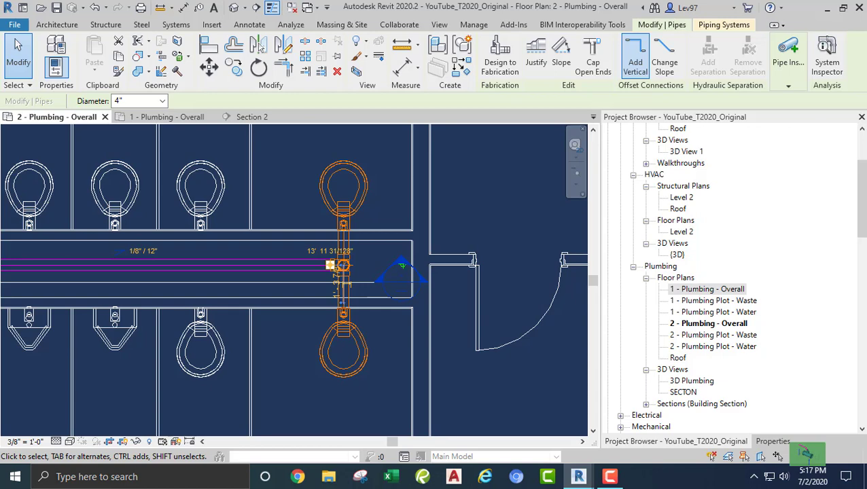
{"action": "middle_click_drag", "start_coordinate": [297, 350], "coordinate": [496, 368]}
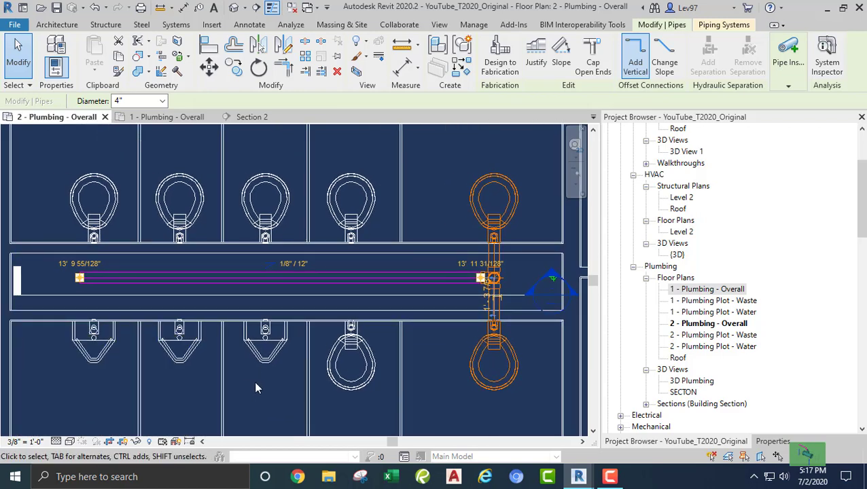
{"action": "middle_click_drag", "start_coordinate": [270, 370], "coordinate": [297, 373]}
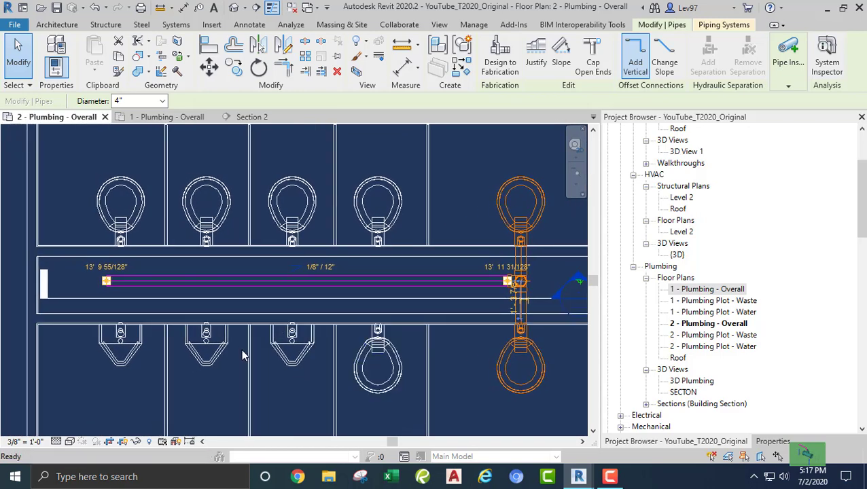
{"action": "left_click", "coordinate": [271, 370]}
{"action": "middle_click_drag", "start_coordinate": [475, 293], "coordinate": [343, 306]}
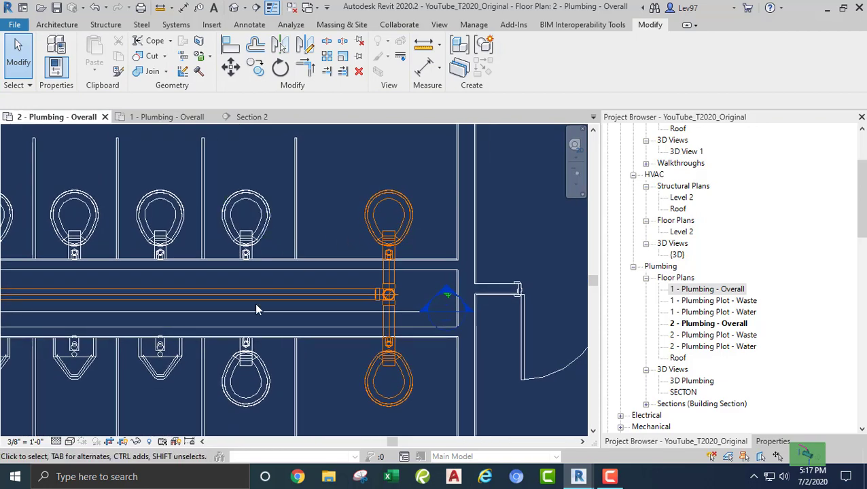
{"action": "middle_click_drag", "start_coordinate": [289, 283], "coordinate": [509, 283]}
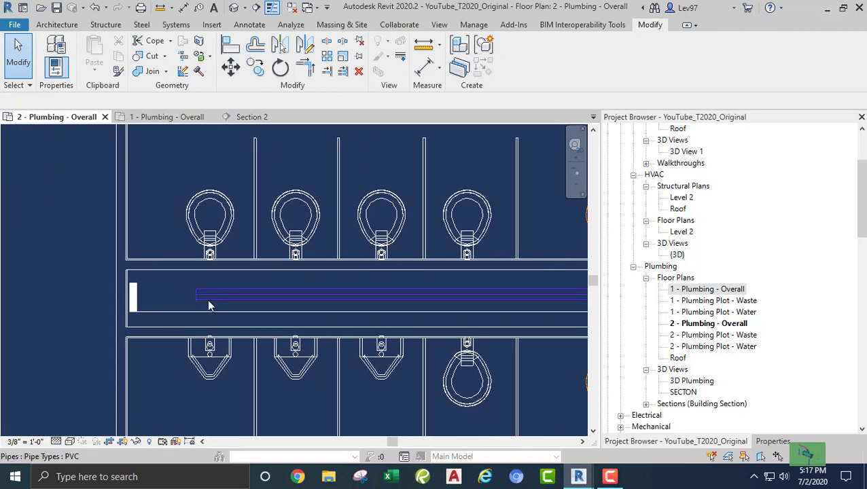
{"action": "left_click", "coordinate": [256, 321]}
{"action": "middle_click_drag", "start_coordinate": [480, 325], "coordinate": [401, 282]}
{"action": "scroll", "coordinate": [673, 377], "scroll_direction": "down", "scroll_amount": 2}
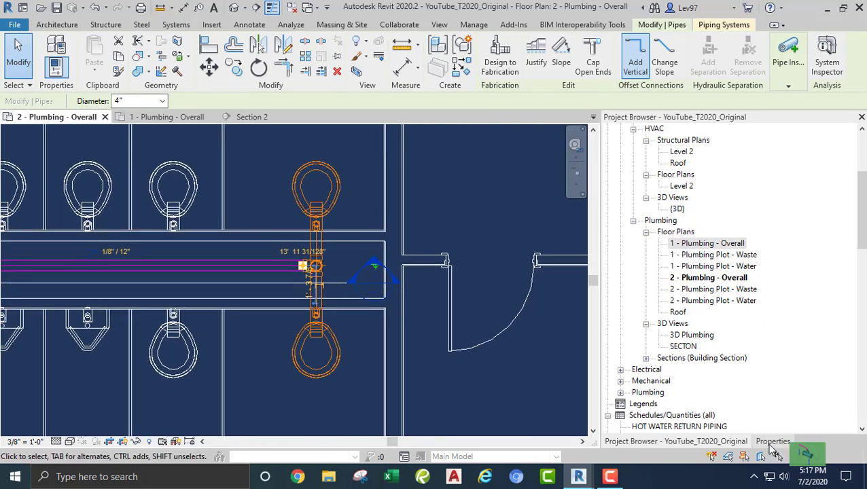
{"action": "left_click", "coordinate": [773, 443]}
{"action": "scroll", "coordinate": [741, 352], "scroll_direction": "down", "scroll_amount": 3}
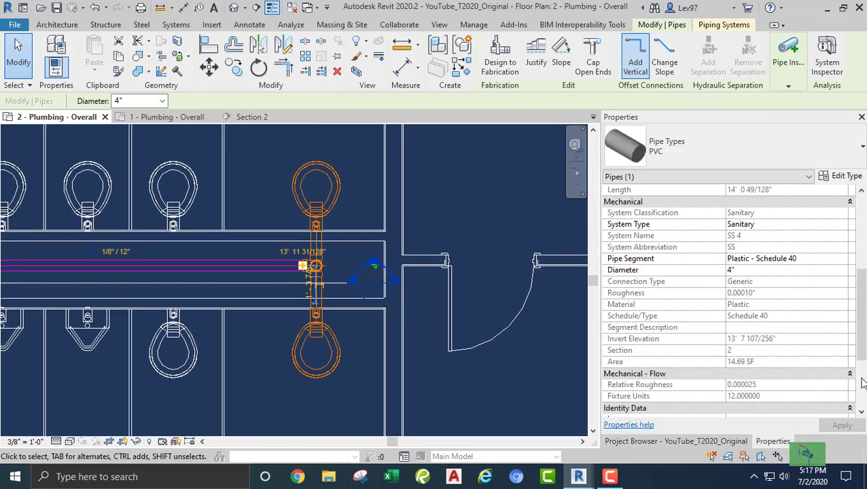
{"action": "left_click", "coordinate": [309, 387]}
{"action": "scroll", "coordinate": [264, 366], "scroll_direction": "down", "scroll_amount": 2}
{"action": "middle_click_drag", "start_coordinate": [270, 361], "coordinate": [344, 396]}
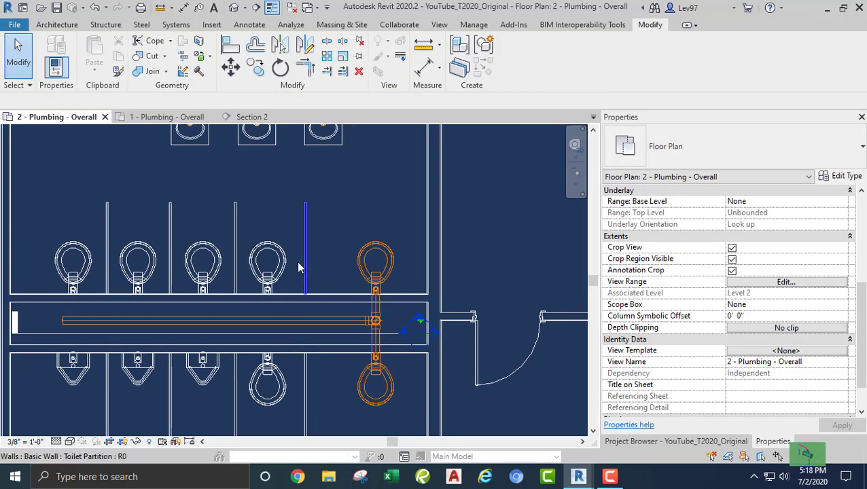
Step: Rotate the Section 2 line 90° to cut across the chase and move it beside the next pair of opposing water closets
{"action": "left_click", "coordinate": [333, 333]}
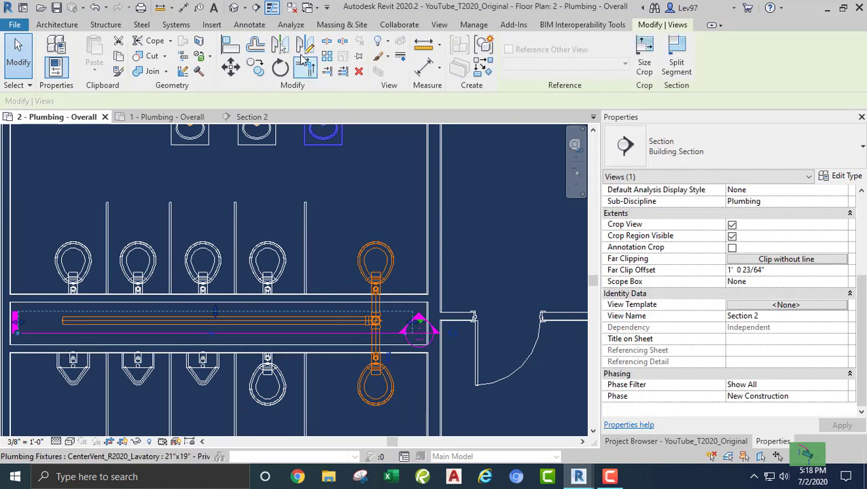
{"action": "left_click", "coordinate": [280, 68]}
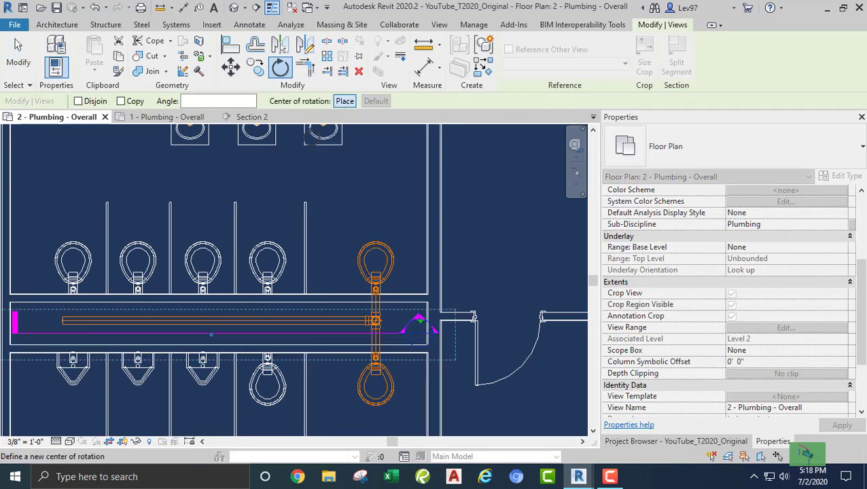
{"action": "left_click", "coordinate": [337, 333]}
{"action": "left_click", "coordinate": [336, 259]}
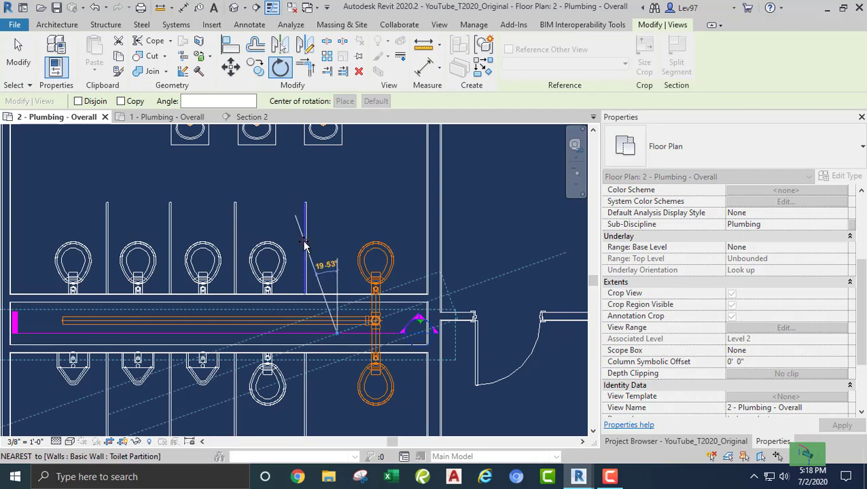
{"action": "type", "text": "90"}
{"action": "key", "text": "Return"}
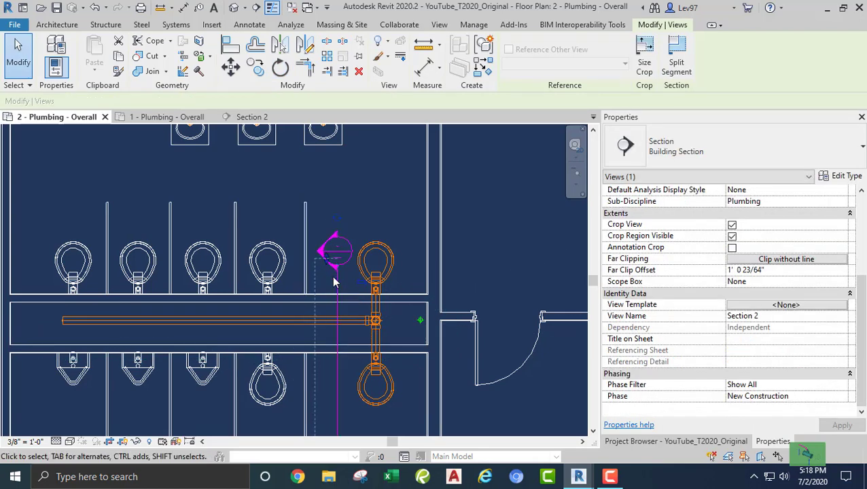
{"action": "left_click_drag", "start_coordinate": [342, 286], "coordinate": [286, 243]}
{"action": "key", "text": "Escape"}
Step: Open Section 2 and bring the Level 2 pair of opposing water closets into view
{"action": "left_click", "coordinate": [249, 118]}
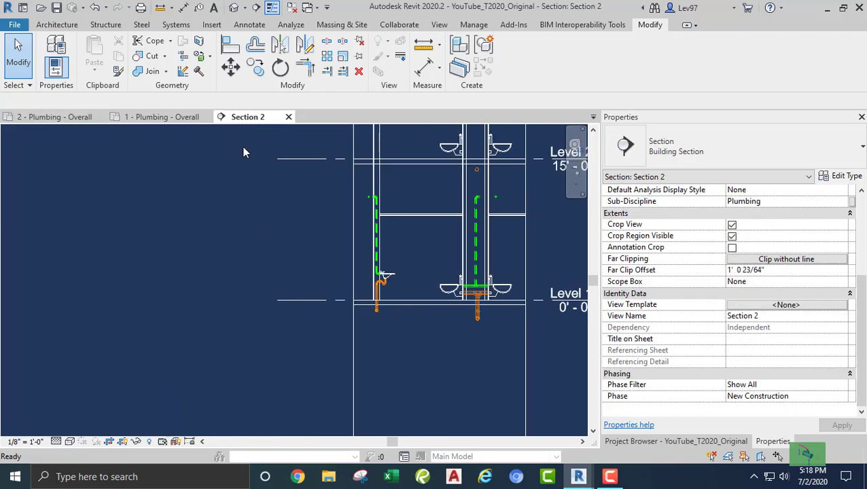
{"action": "middle_click_drag", "start_coordinate": [429, 379], "coordinate": [359, 488]}
{"action": "middle_click_drag", "start_coordinate": [413, 289], "coordinate": [302, 335]}
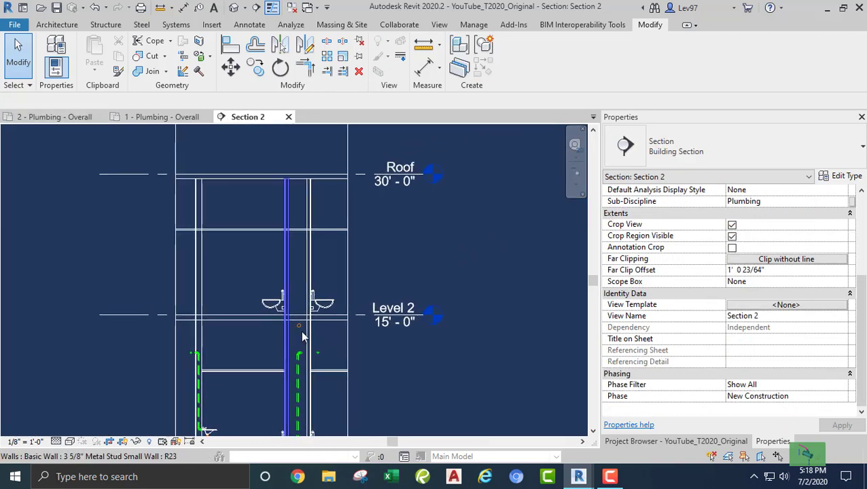
{"action": "scroll", "coordinate": [286, 310], "scroll_direction": "up", "scroll_amount": 5}
{"action": "scroll", "coordinate": [259, 305], "scroll_direction": "up", "scroll_amount": 2}
{"action": "left_click", "coordinate": [222, 296]}
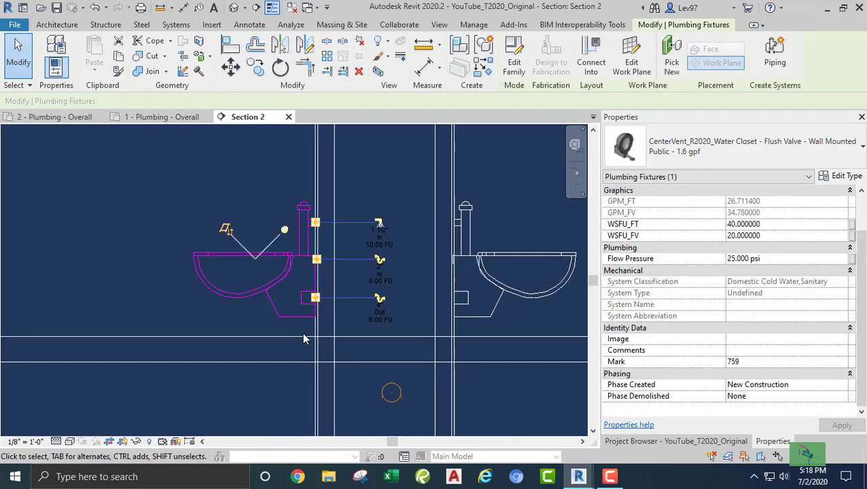
{"action": "right_click", "coordinate": [316, 299]}
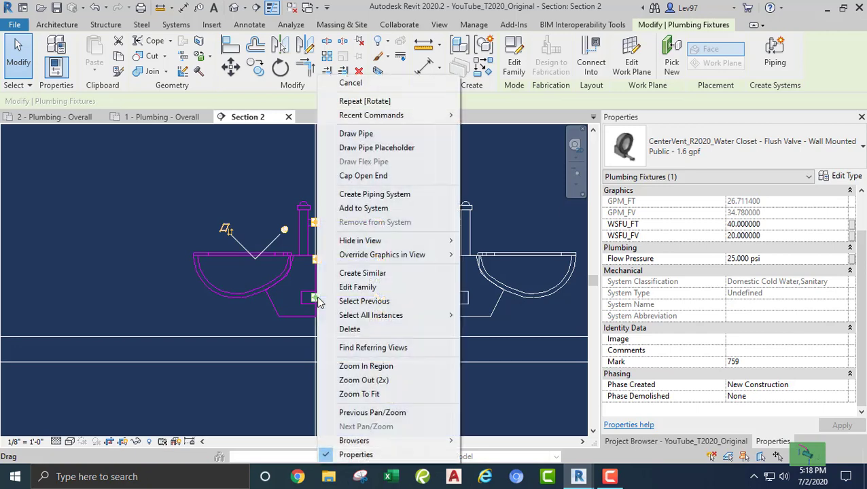
{"action": "left_click", "coordinate": [371, 134]}
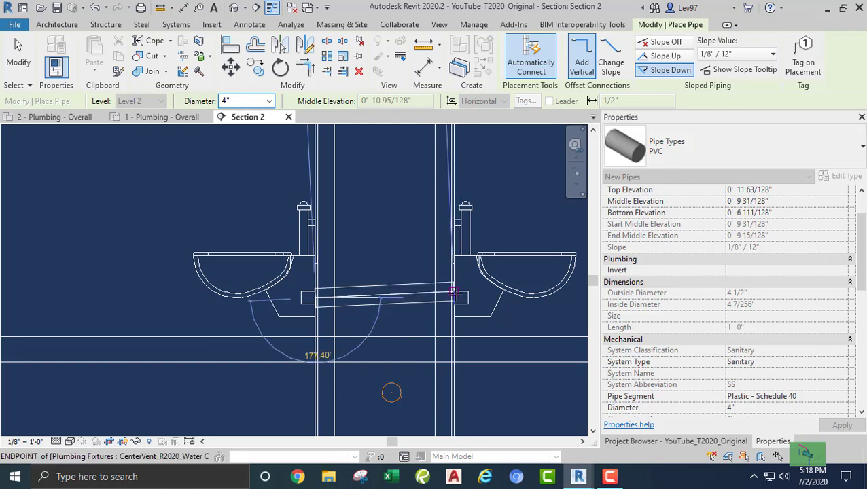
{"action": "scroll", "coordinate": [451, 297], "scroll_direction": "up", "scroll_amount": 3}
{"action": "scroll", "coordinate": [451, 296], "scroll_direction": "up", "scroll_amount": 3}
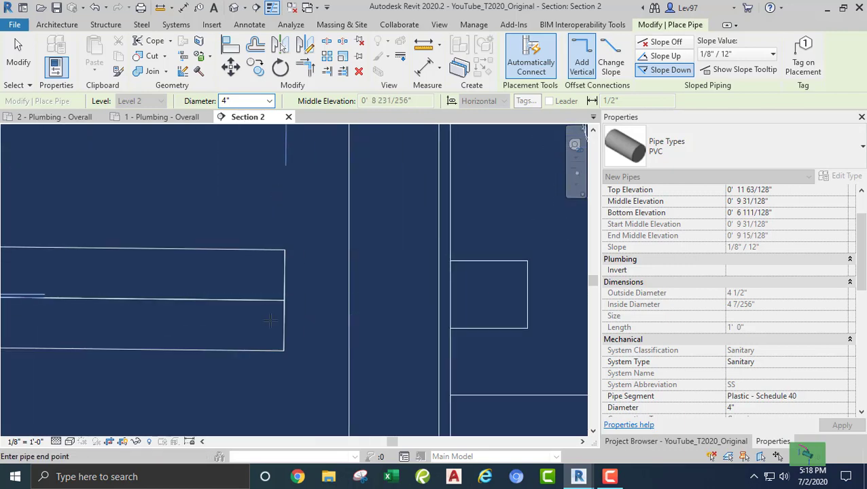
{"action": "key", "text": "Escape"}
{"action": "key", "text": "Escape"}
Step: Draw a level 4" PVC sanitary pipe, slope off, between the outlets of the two opposing water closets across the chase
{"action": "scroll", "coordinate": [194, 292], "scroll_direction": "down", "scroll_amount": 1}
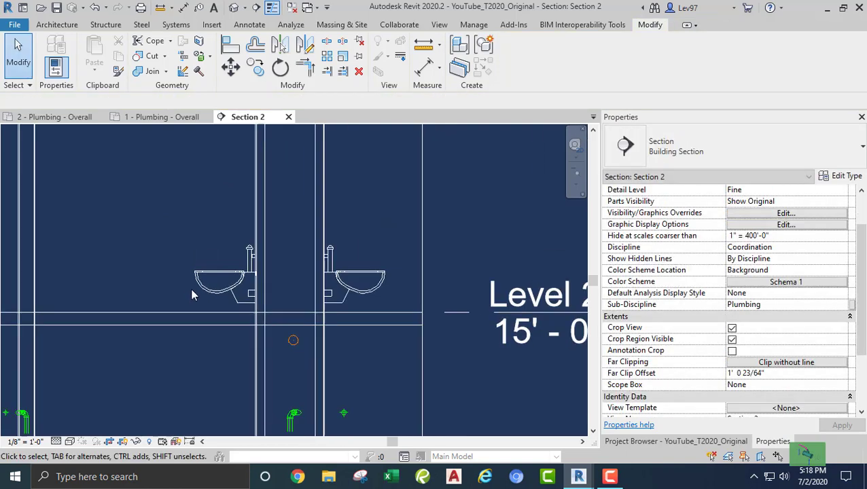
{"action": "middle_click_drag", "start_coordinate": [194, 292], "coordinate": [174, 296]}
{"action": "scroll", "coordinate": [164, 300], "scroll_direction": "up", "scroll_amount": 3}
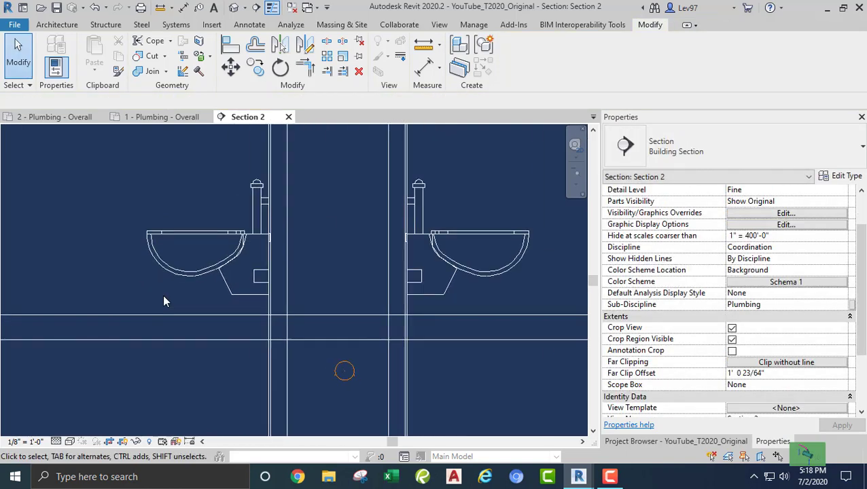
{"action": "left_click", "coordinate": [178, 264]}
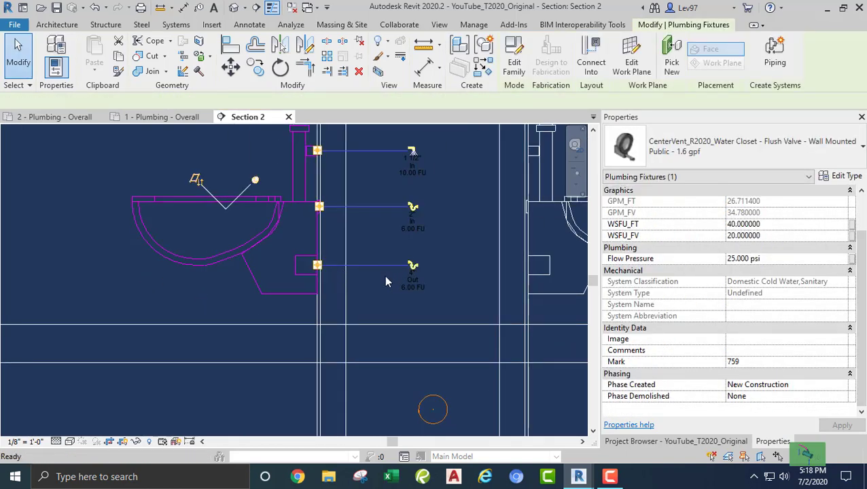
{"action": "left_click", "coordinate": [412, 266]}
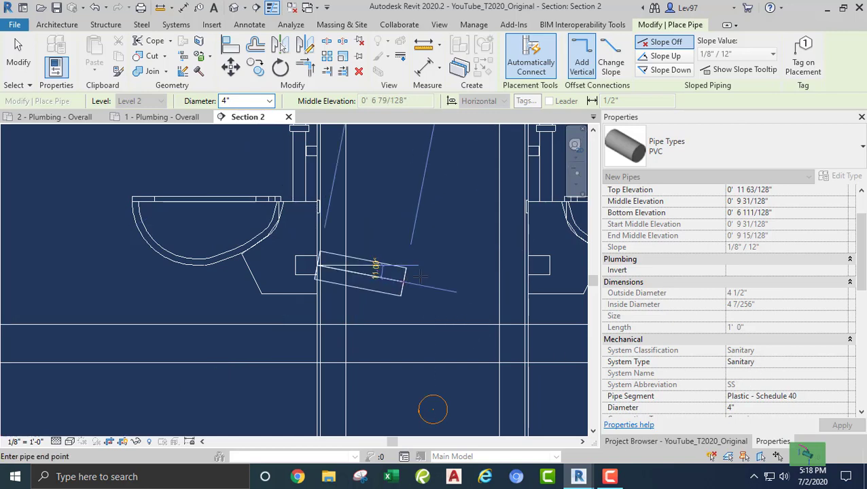
{"action": "scroll", "coordinate": [502, 265], "scroll_direction": "up", "scroll_amount": 4}
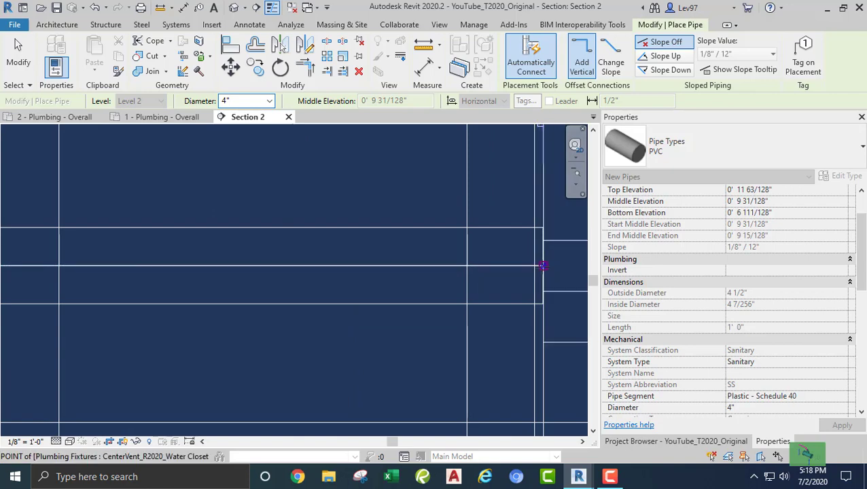
{"action": "left_click", "coordinate": [543, 266]}
{"action": "key", "text": "Escape"}
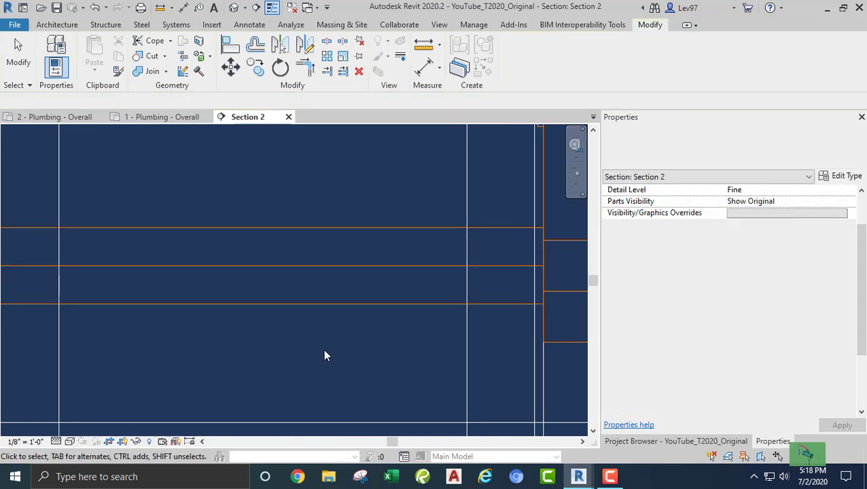
Step: Try to move the level pipe between the two water closets downward
{"action": "scroll", "coordinate": [323, 349], "scroll_direction": "down", "scroll_amount": 3}
{"action": "scroll", "coordinate": [290, 343], "scroll_direction": "down", "scroll_amount": 3}
{"action": "middle_click_drag", "start_coordinate": [280, 346], "coordinate": [305, 317]}
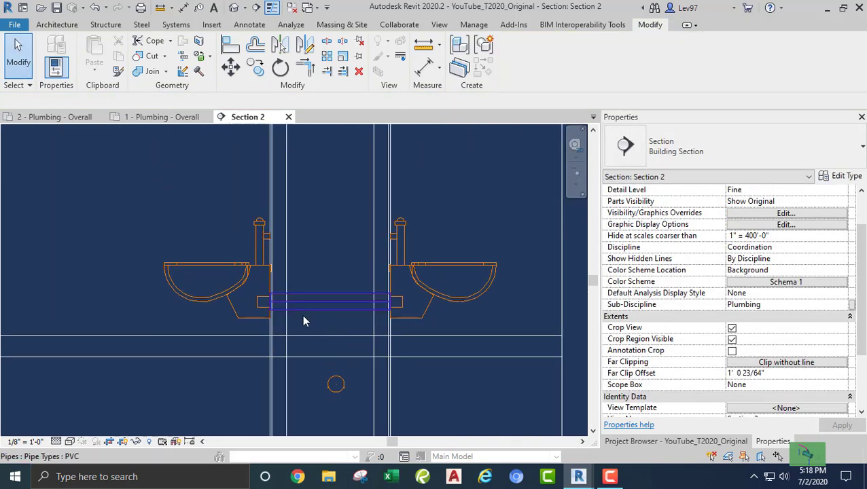
{"action": "left_click_drag", "start_coordinate": [303, 312], "coordinate": [329, 316]}
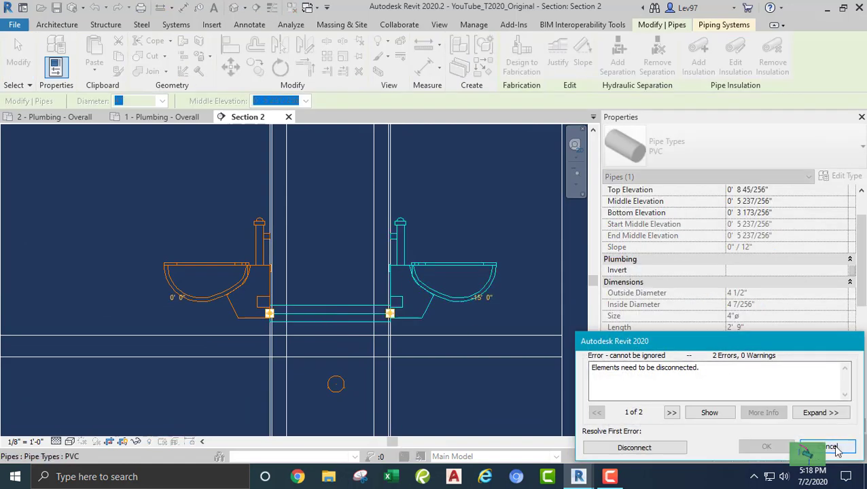
{"action": "left_click", "coordinate": [830, 447]}
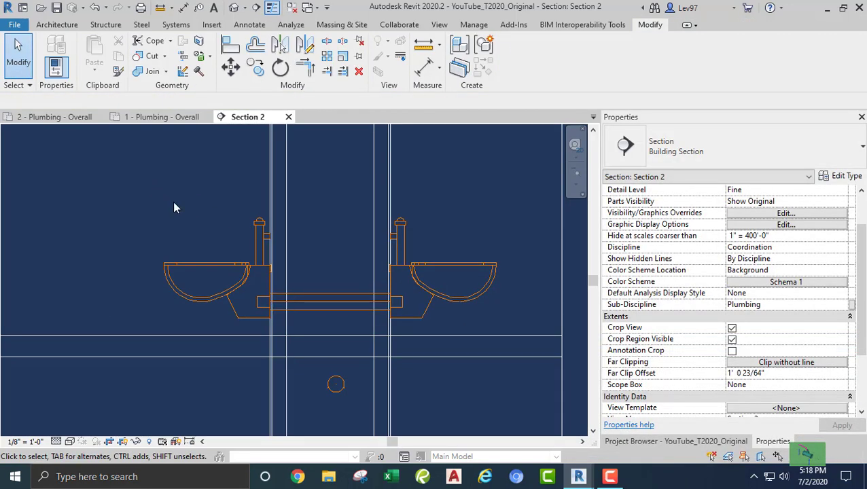
Step: Draw a vertical 4" PVC drop about 1' 6" long from the level pipe, above the main's centre, to just above the main
{"action": "middle_click_drag", "start_coordinate": [174, 207], "coordinate": [131, 176]}
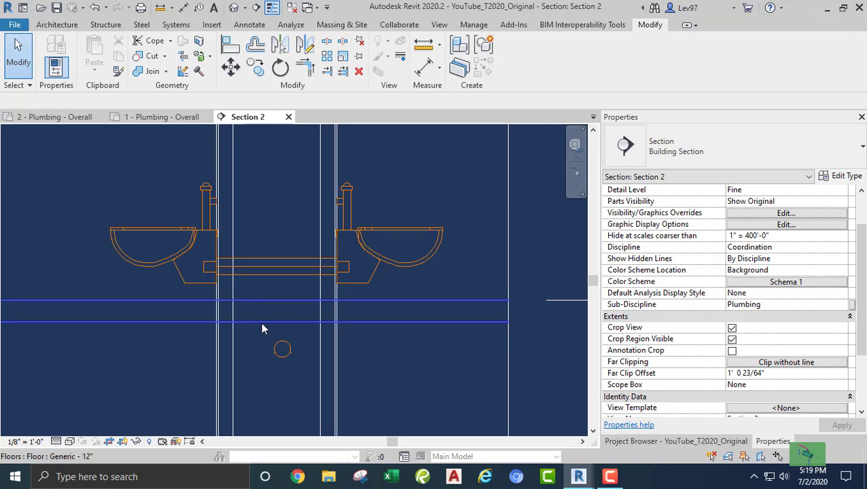
{"action": "scroll", "coordinate": [261, 325], "scroll_direction": "up", "scroll_amount": 2}
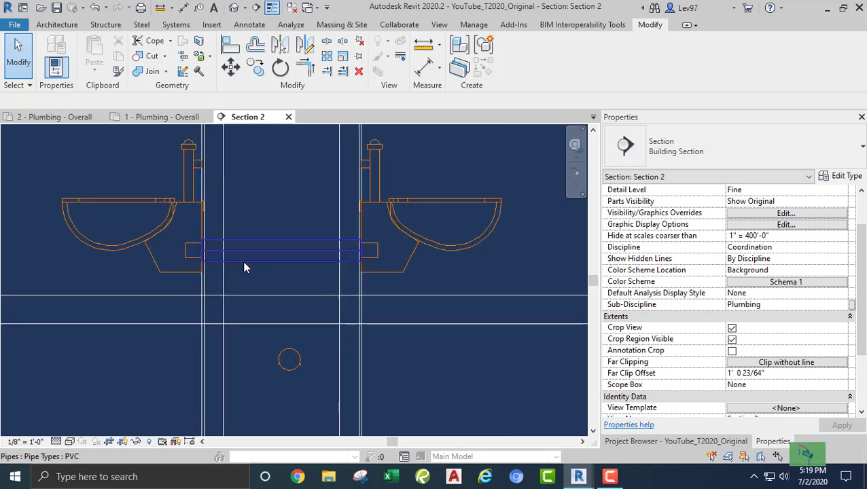
{"action": "left_click", "coordinate": [244, 262]}
{"action": "right_click", "coordinate": [276, 261]}
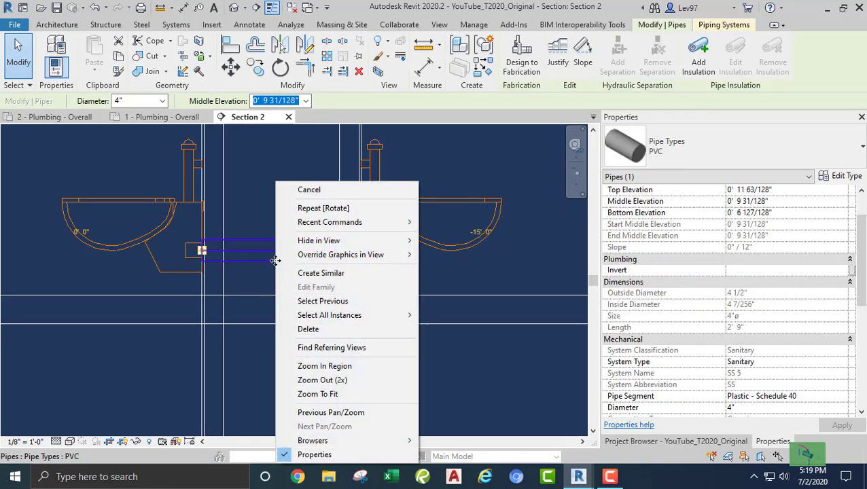
{"action": "left_click", "coordinate": [315, 273]}
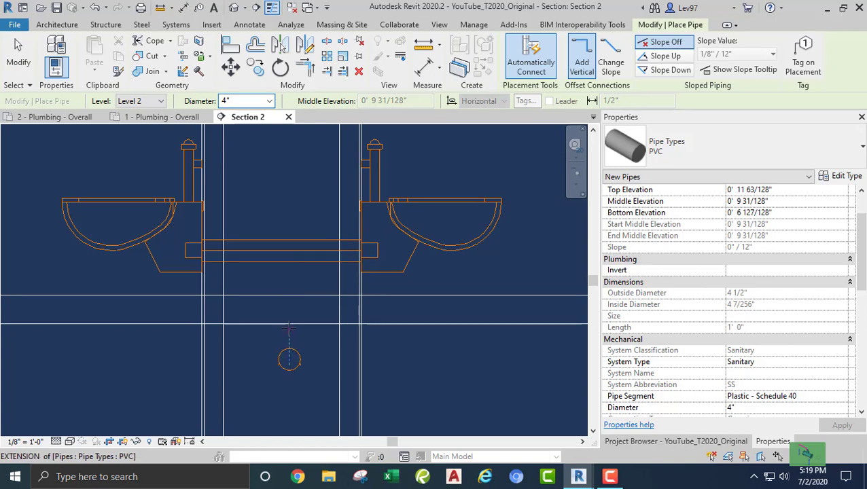
{"action": "left_click", "coordinate": [289, 251]}
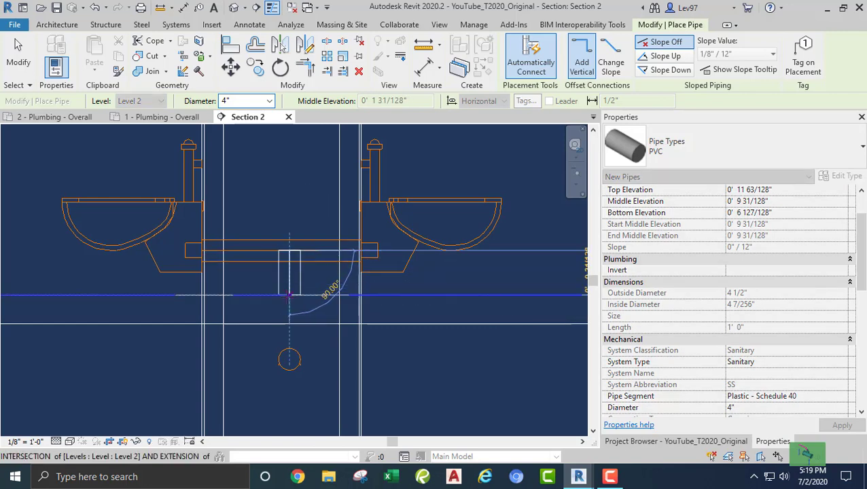
{"action": "left_click", "coordinate": [289, 325]}
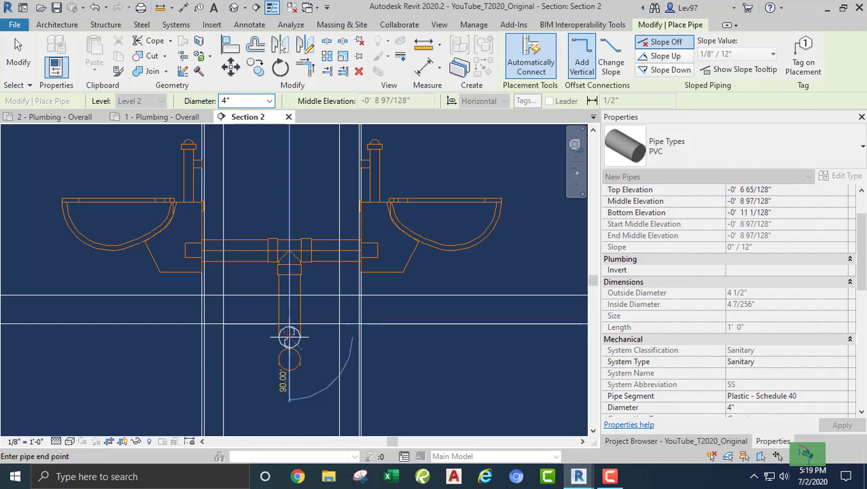
{"action": "key", "text": "Escape"}
{"action": "key", "text": "Escape"}
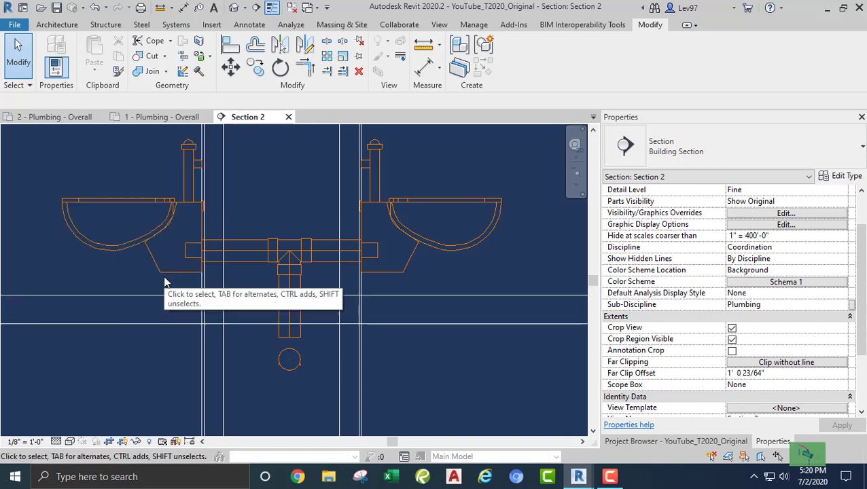
Step: In the 2 - Plumbing - Overall plan, move the Section 2 line beside the next water closet and its opposing urinal
{"action": "left_click", "coordinate": [51, 116]}
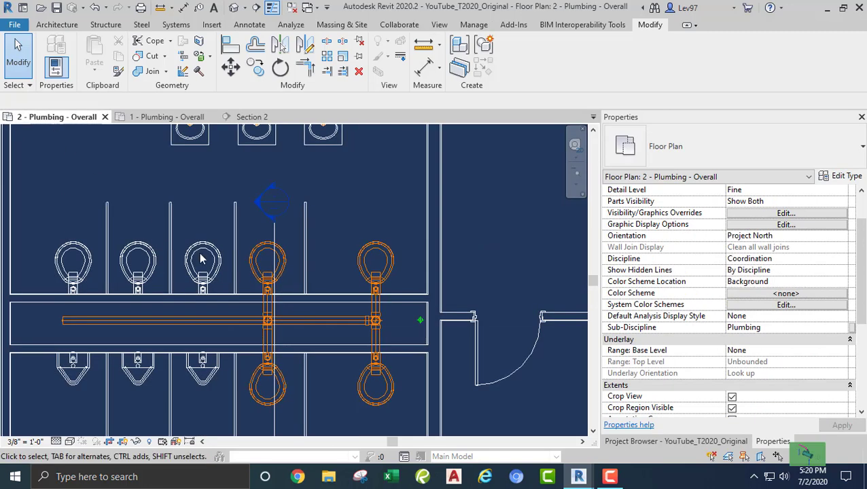
{"action": "left_click", "coordinate": [275, 235]}
{"action": "left_click_drag", "start_coordinate": [275, 235], "coordinate": [211, 244]}
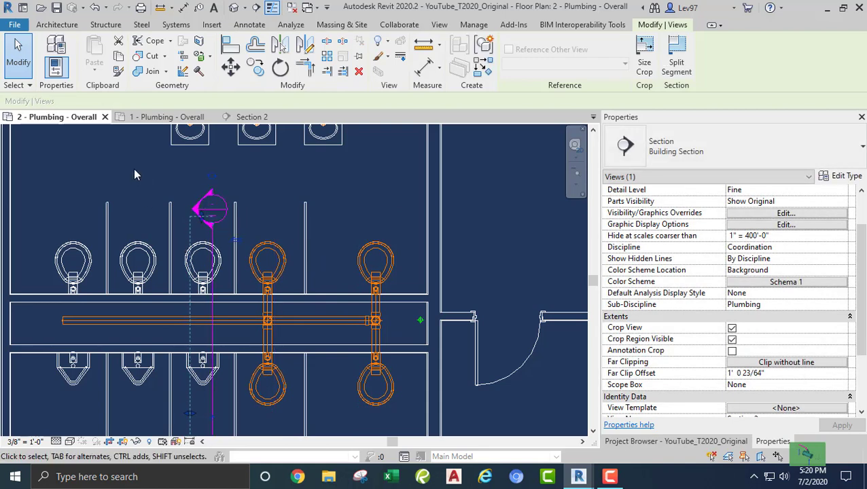
{"action": "left_click", "coordinate": [135, 187]}
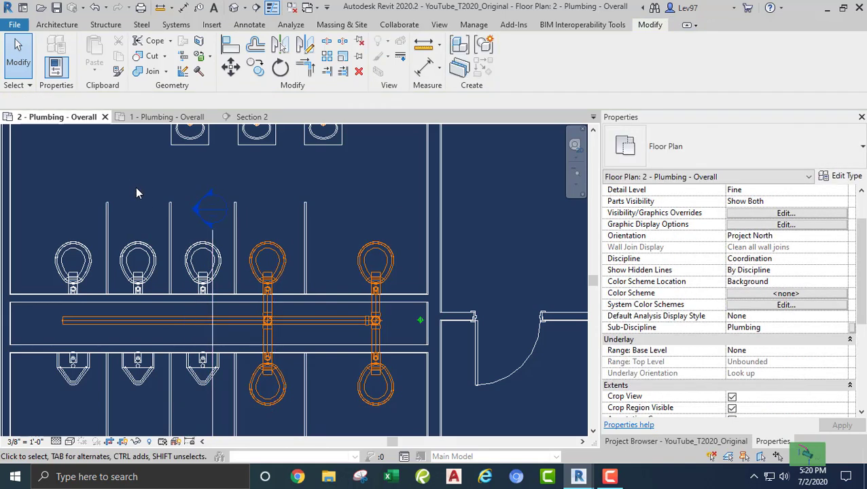
{"action": "middle_click_drag", "start_coordinate": [145, 195], "coordinate": [159, 199]}
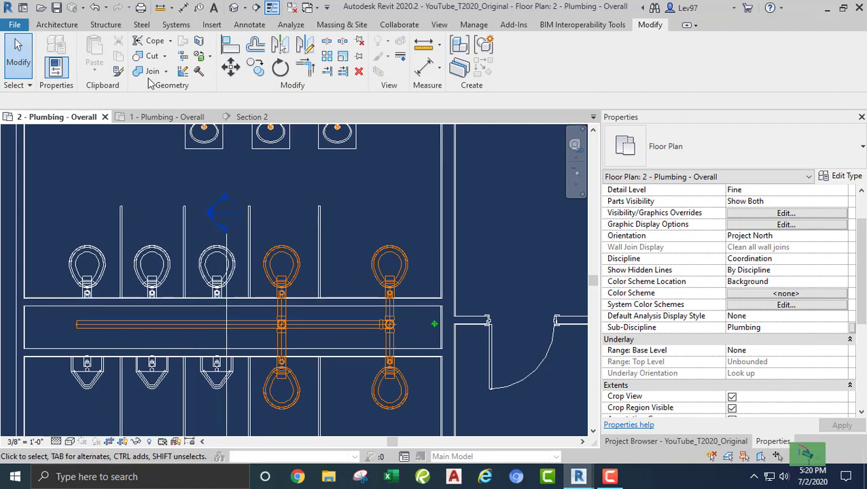
Step: In Section 2, draw a 4" PVC pipe from the water closet's outlet to above the main, turning down about 1' 1"
{"action": "left_click", "coordinate": [244, 118]}
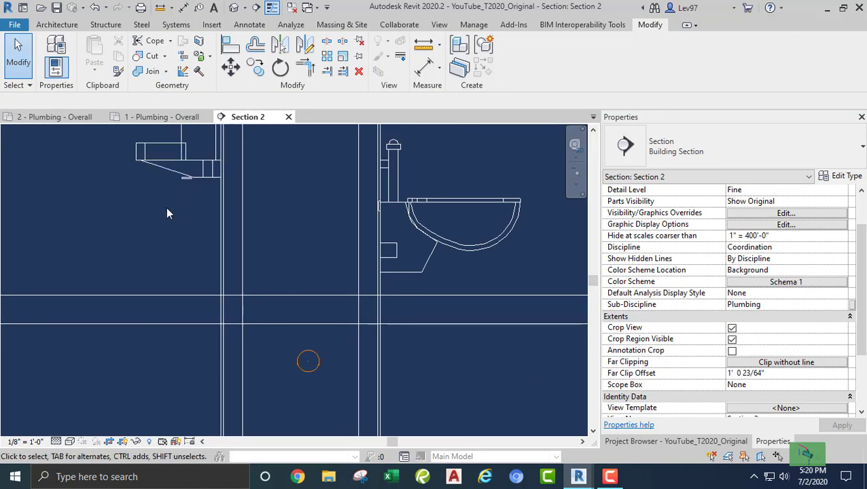
{"action": "scroll", "coordinate": [171, 219], "scroll_direction": "down", "scroll_amount": 2}
{"action": "middle_click_drag", "start_coordinate": [176, 238], "coordinate": [144, 227]}
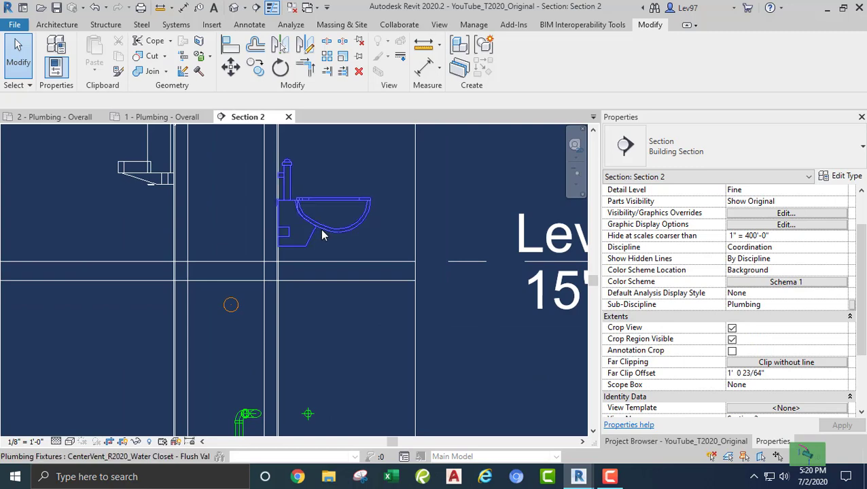
{"action": "left_click", "coordinate": [321, 233]}
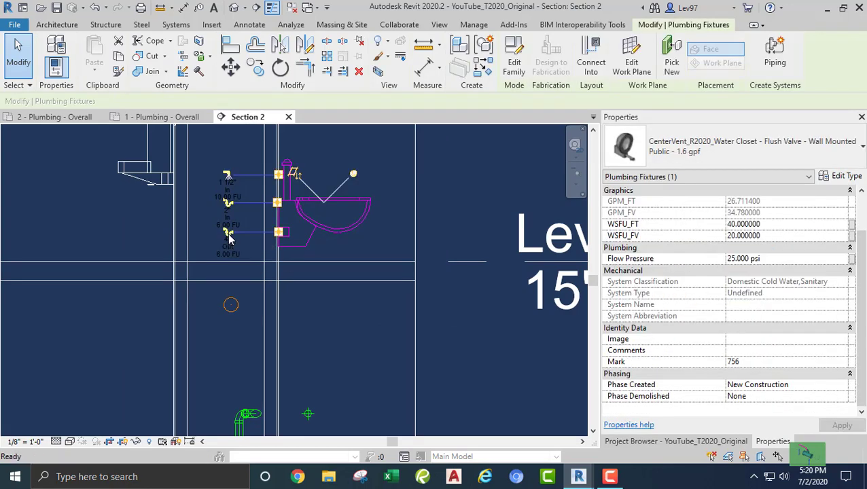
{"action": "left_click", "coordinate": [229, 236]}
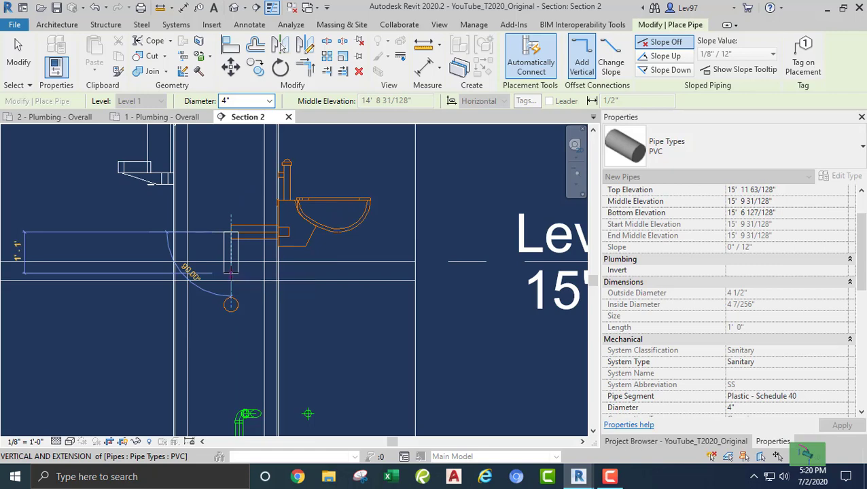
{"action": "left_click", "coordinate": [230, 271]}
{"action": "key", "text": "Escape"}
{"action": "key", "text": "Escape"}
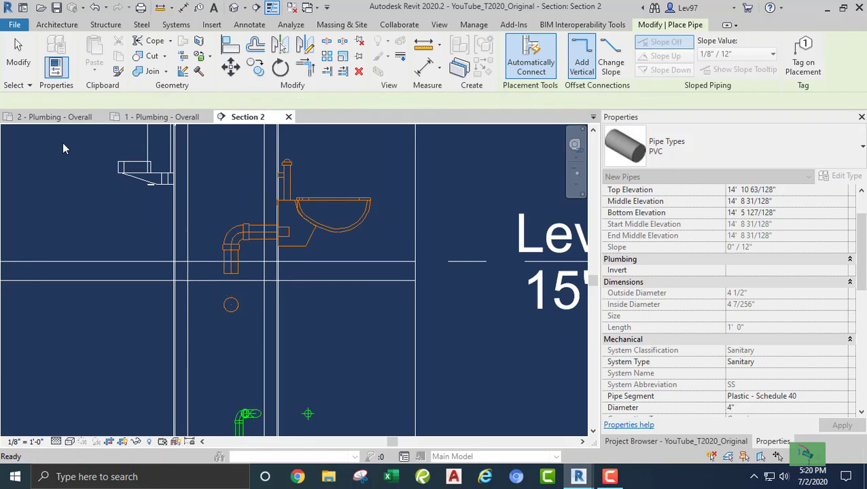
Step: Move the Section 2 line in the plan beside the next unconnected water closet and reopen the section view
{"action": "left_click", "coordinate": [57, 118]}
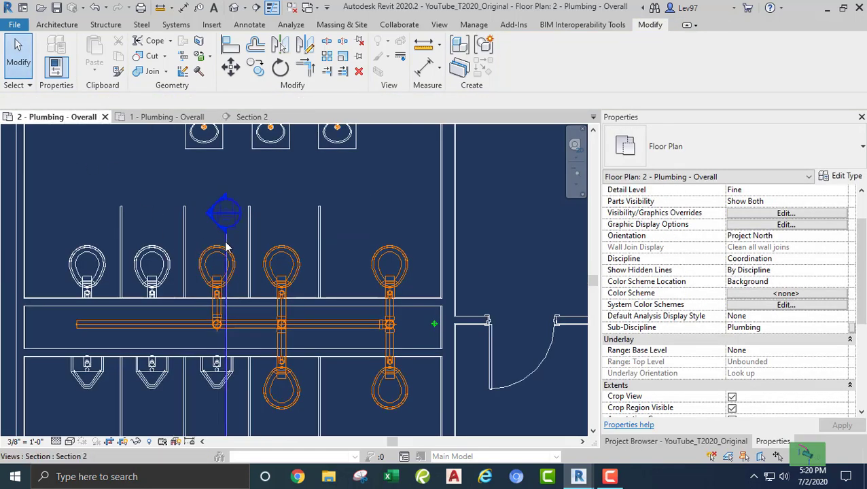
{"action": "left_click_drag", "start_coordinate": [226, 243], "coordinate": [159, 234]}
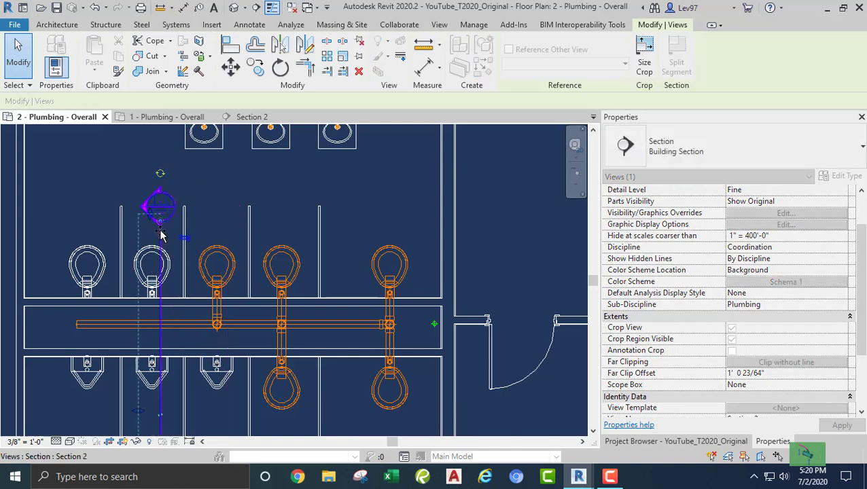
{"action": "double_click", "coordinate": [157, 204]}
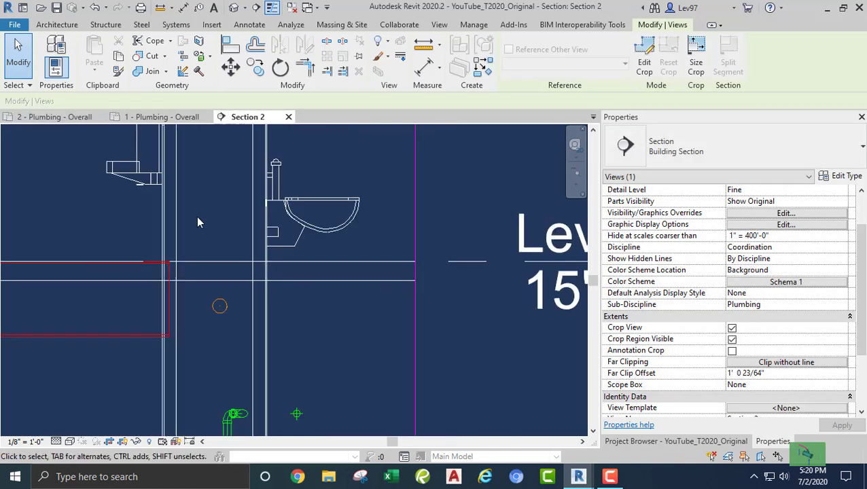
{"action": "left_click", "coordinate": [306, 197]}
{"action": "left_click", "coordinate": [134, 273]}
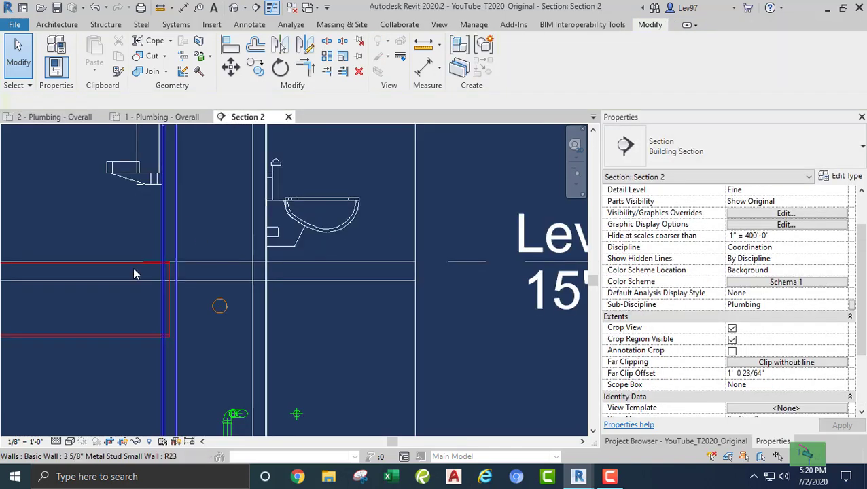
Step: Remove the W24X76 beam from Section 2 and draw a 4" PVC pipe from the water closet's outlet, turning down above the main
{"action": "left_click", "coordinate": [87, 334]}
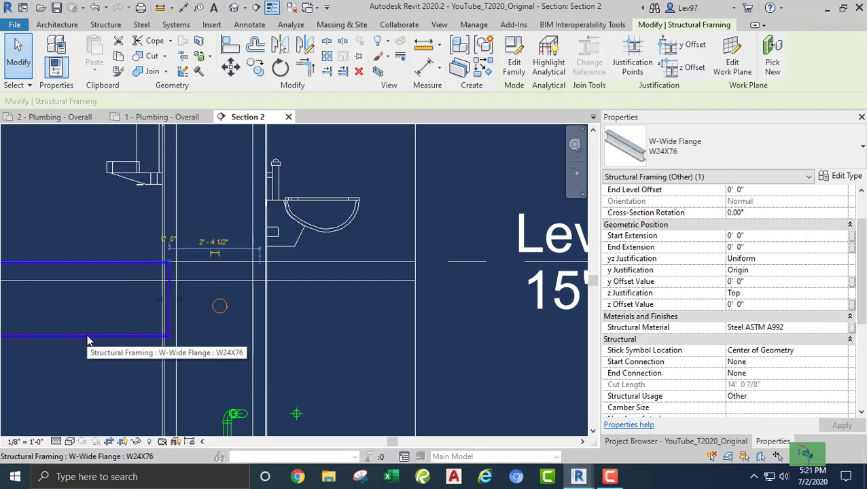
{"action": "left_click", "coordinate": [87, 291]}
{"action": "left_click", "coordinate": [289, 209]}
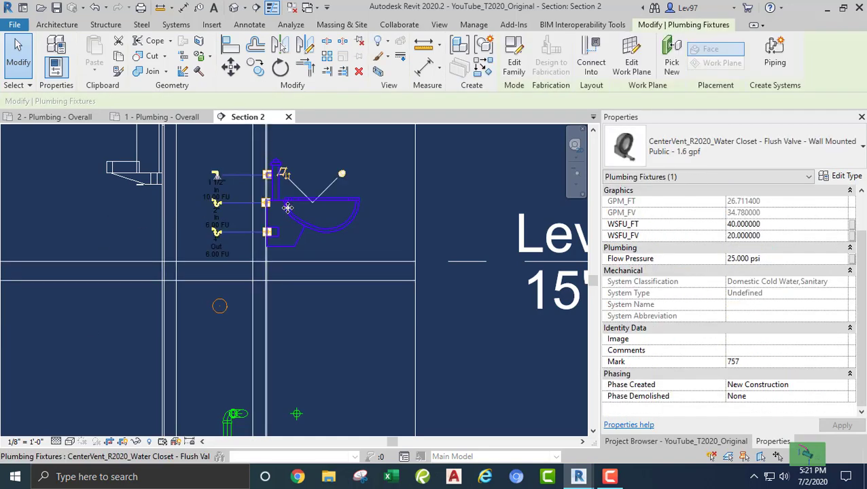
{"action": "left_click", "coordinate": [217, 235]}
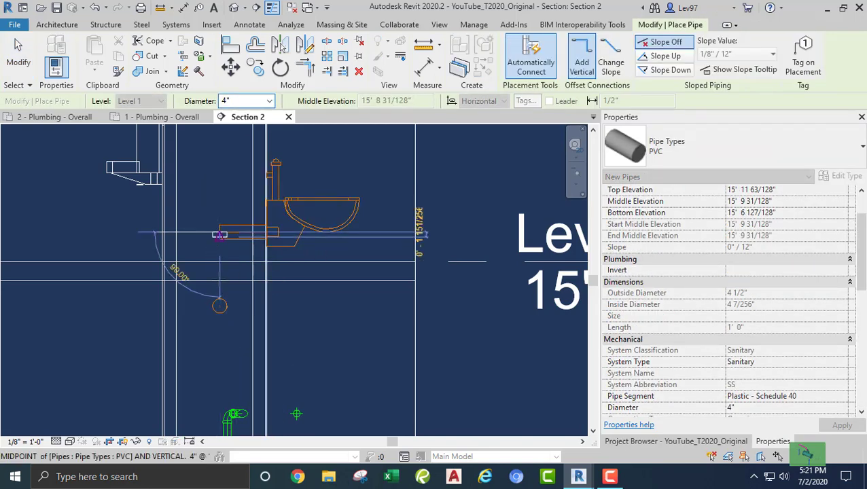
{"action": "left_click", "coordinate": [219, 276]}
{"action": "key", "text": "Escape"}
{"action": "key", "text": "Escape"}
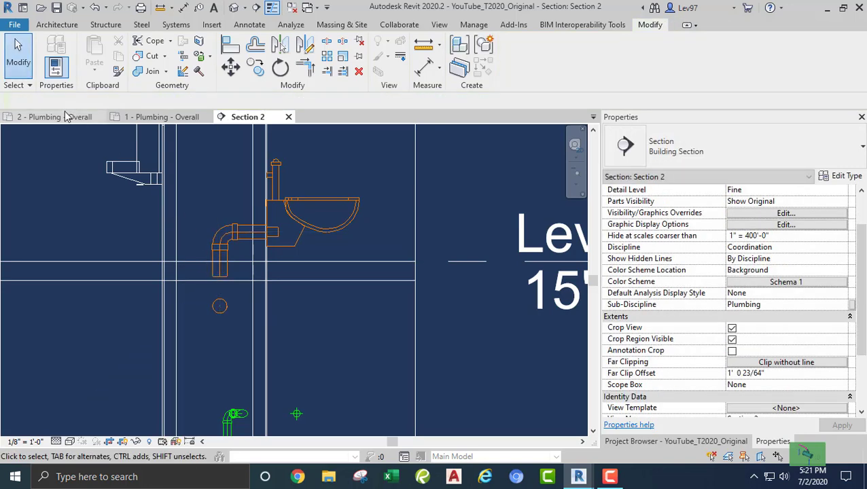
Step: In the 2 - Plumbing - Overall plan, move the Section 2 line beside the last unconnected water closet
{"action": "left_click", "coordinate": [66, 116]}
{"action": "middle_click_drag", "start_coordinate": [191, 185], "coordinate": [227, 225]}
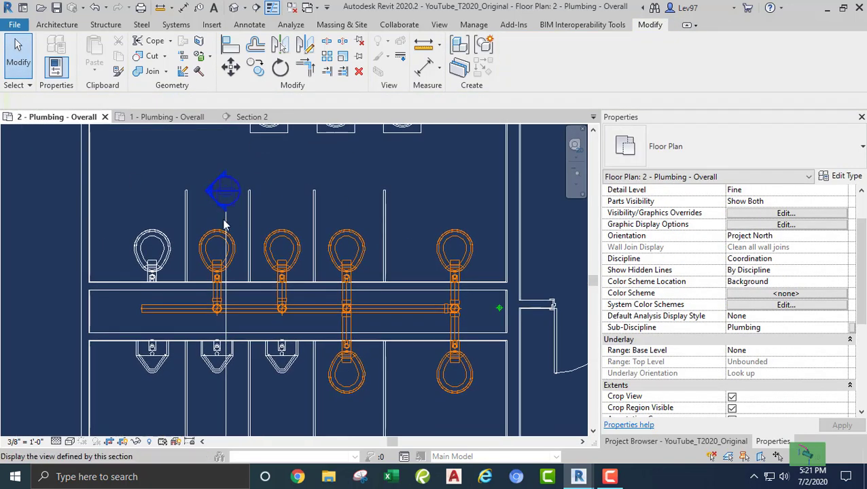
{"action": "left_click", "coordinate": [225, 224]}
{"action": "left_click_drag", "start_coordinate": [224, 224], "coordinate": [161, 215]}
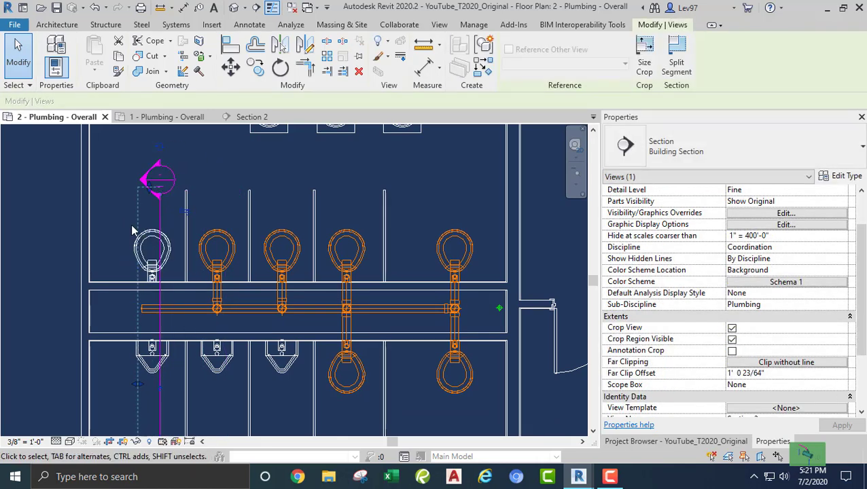
{"action": "left_click", "coordinate": [132, 227]}
Step: Extend the 4" sanitary main past the last water closet with Slope Down at 1/8" / 12", and reopen Section 2
{"action": "middle_click_drag", "start_coordinate": [162, 222], "coordinate": [288, 180]}
{"action": "scroll", "coordinate": [261, 280], "scroll_direction": "up", "scroll_amount": 3}
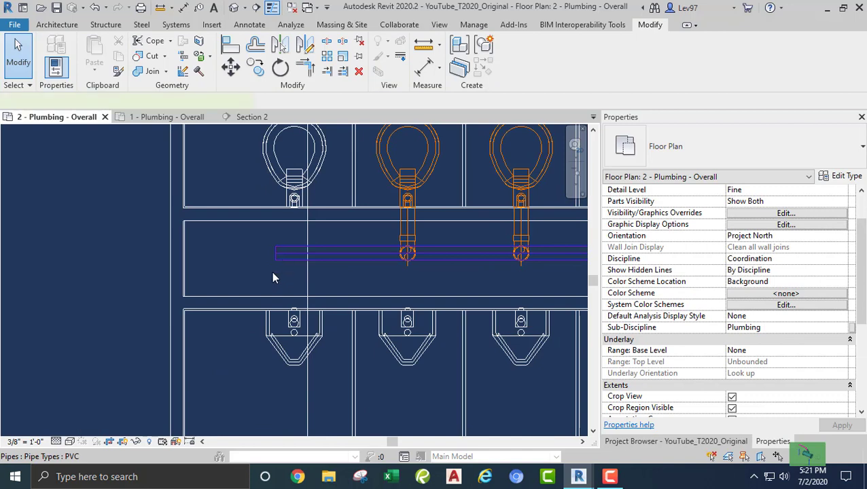
{"action": "left_click", "coordinate": [273, 265]}
{"action": "right_click", "coordinate": [275, 260]}
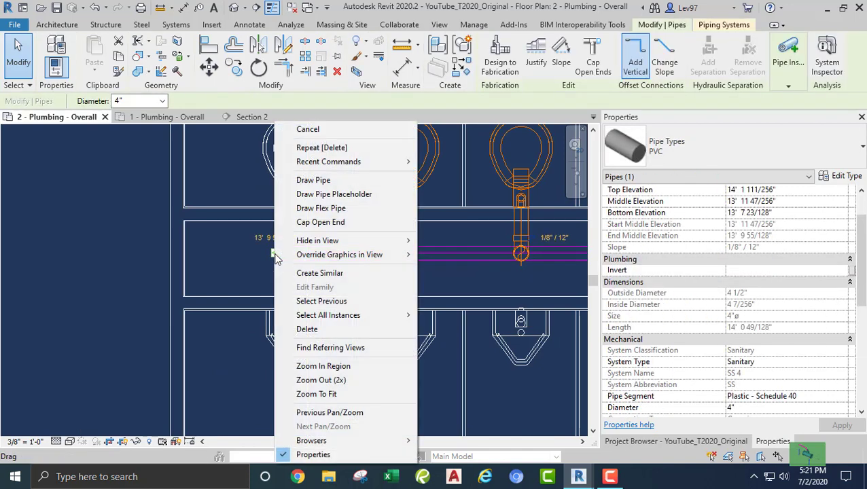
{"action": "left_click", "coordinate": [311, 180]}
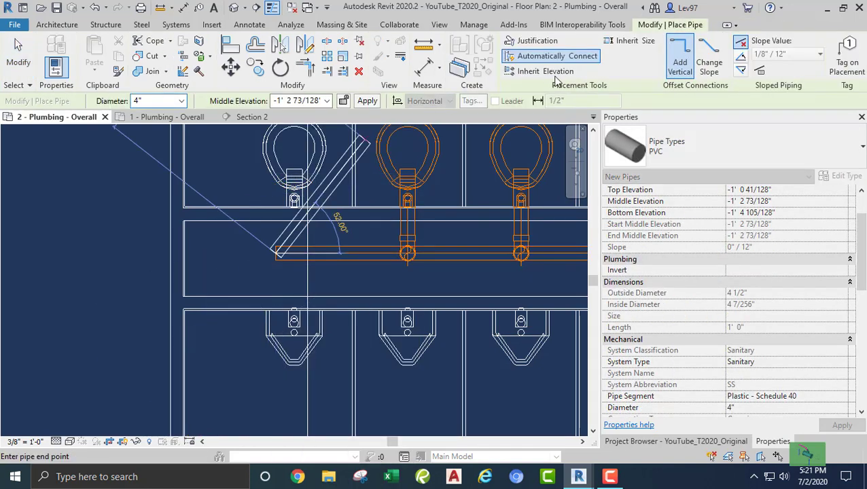
{"action": "left_click", "coordinate": [741, 70]}
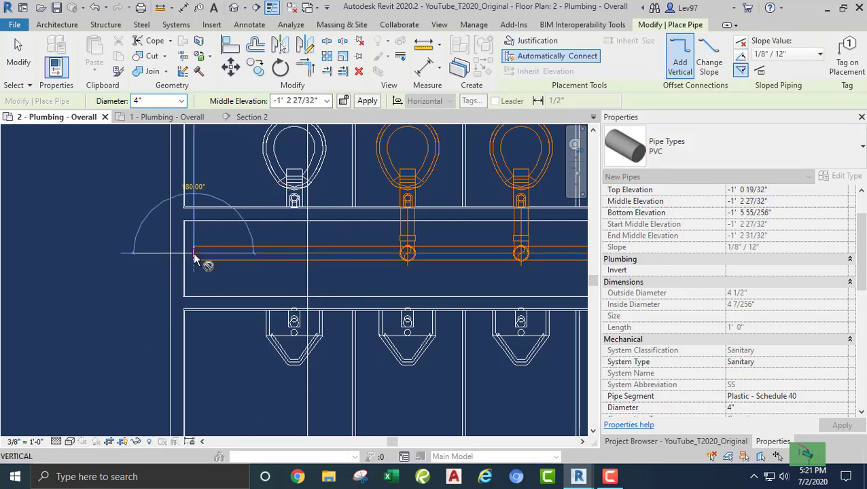
{"action": "key", "text": "Escape"}
{"action": "key", "text": "Escape"}
{"action": "middle_click_drag", "start_coordinate": [277, 280], "coordinate": [216, 294]}
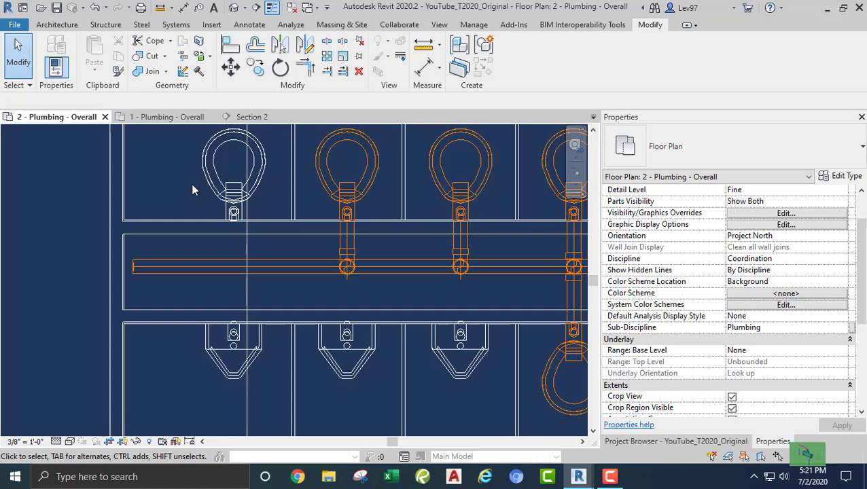
{"action": "left_click", "coordinate": [261, 116]}
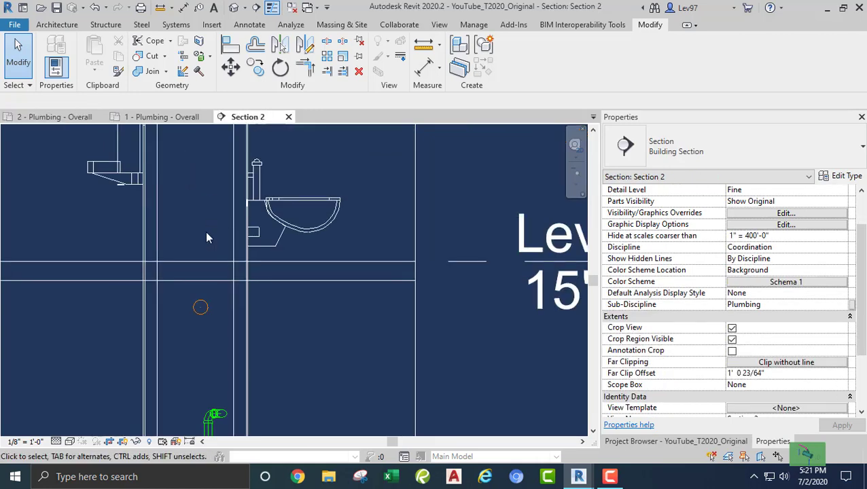
Step: Try a 4" PVC pipe from the last water closet's outlet with the 1/8" / 12" downward slope, and delete it
{"action": "left_click", "coordinate": [282, 223]}
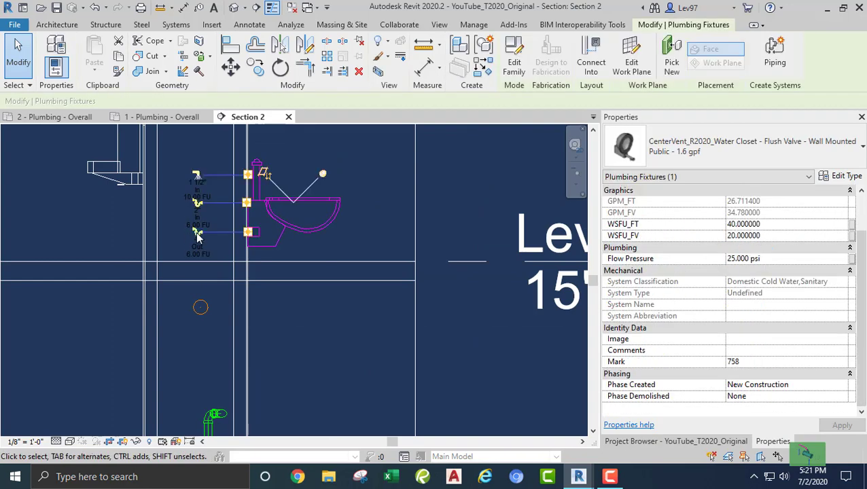
{"action": "left_click", "coordinate": [197, 235]}
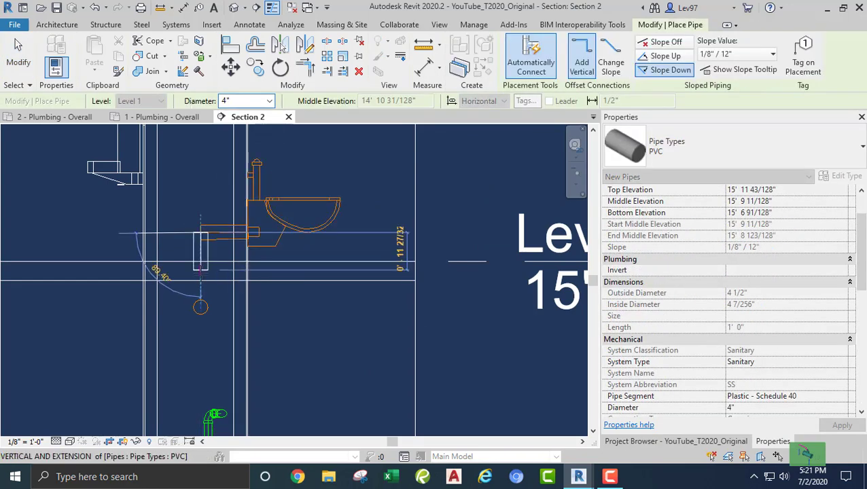
{"action": "key", "text": "Escape"}
{"action": "key", "text": "Escape"}
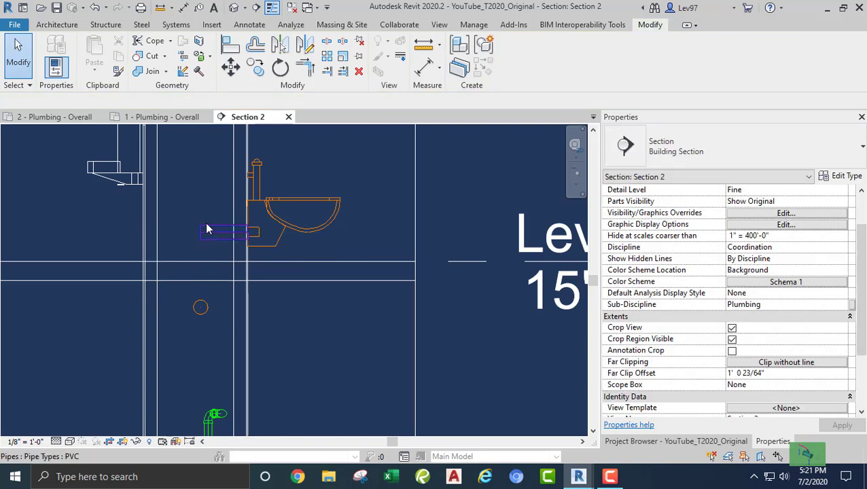
{"action": "left_click", "coordinate": [207, 230]}
{"action": "key", "text": "Delete"}
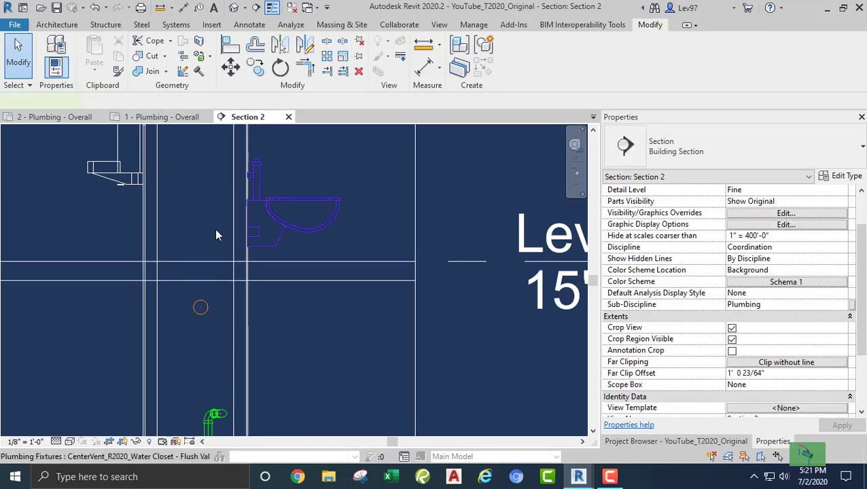
Step: With the slope off, draw a 4" PVC pipe from the water closet's outlet to above the main, turning down about 1' 2"
{"action": "left_click", "coordinate": [217, 234]}
{"action": "left_click", "coordinate": [197, 234]}
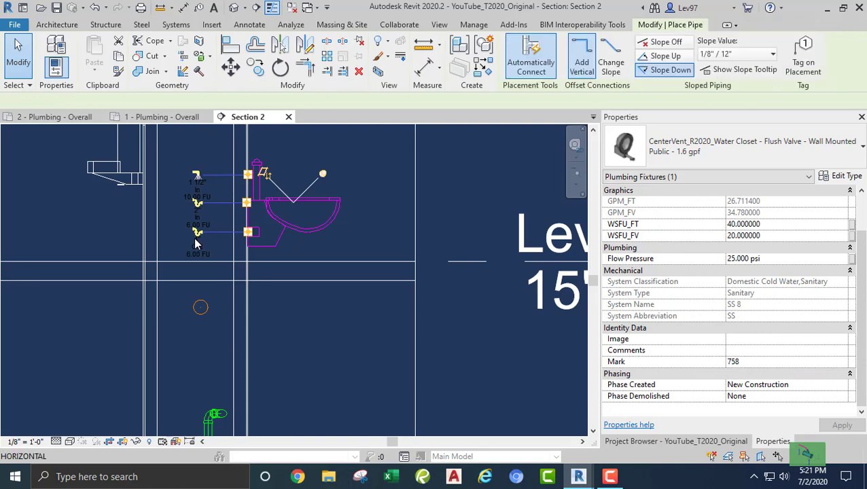
{"action": "left_click", "coordinate": [662, 42]}
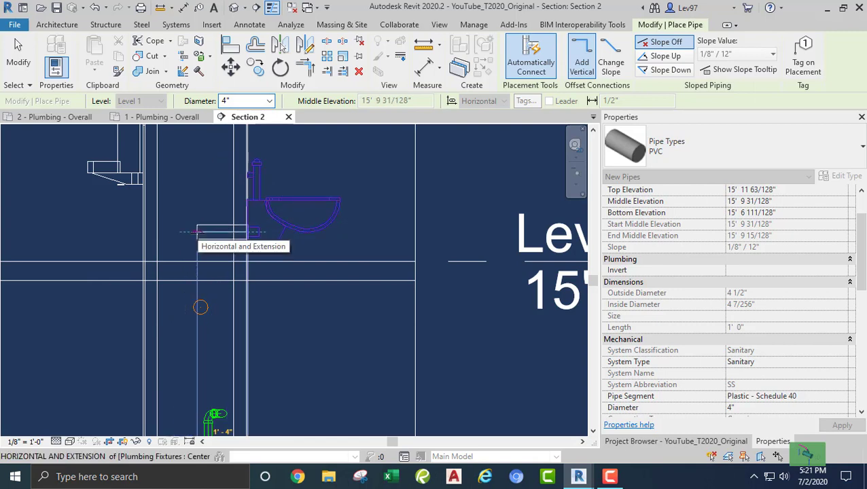
{"action": "left_click", "coordinate": [200, 233]}
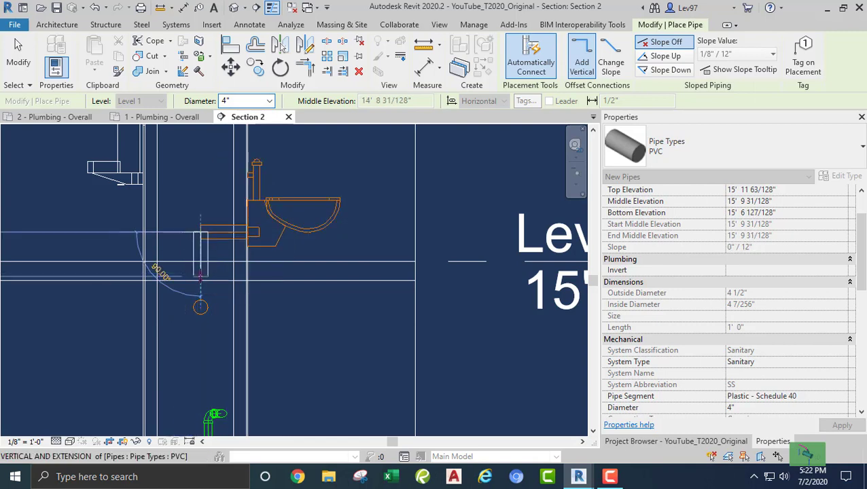
{"action": "left_click", "coordinate": [201, 277]}
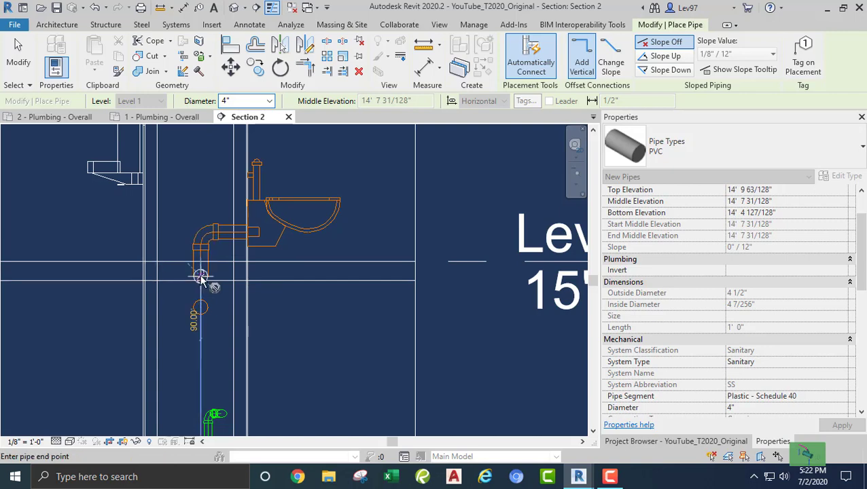
{"action": "key", "text": "Escape"}
{"action": "key", "text": "Escape"}
{"action": "middle_click_drag", "start_coordinate": [201, 185], "coordinate": [247, 214]}
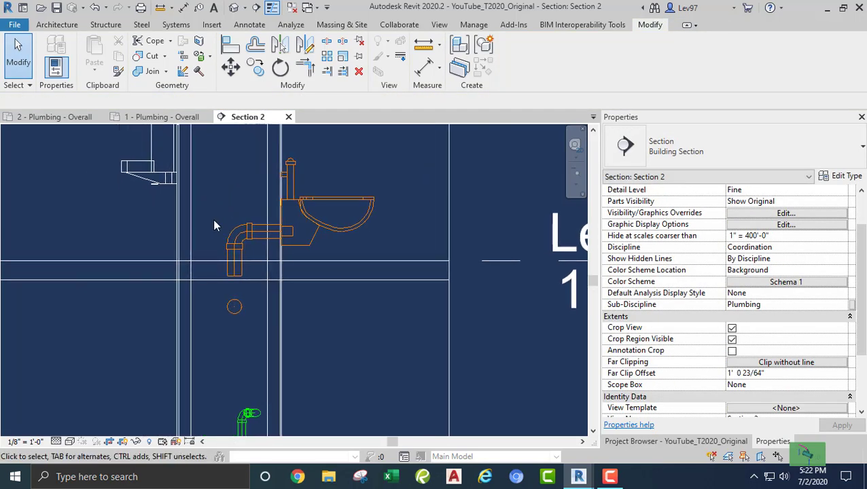
Step: Set the PVC pipe type's junction fitting to R2020_NoTicks_Wye Combination with 8th Bend - PVC - Sch 40 - DWV: Standard in the routing preferences
{"action": "left_click", "coordinate": [263, 246]}
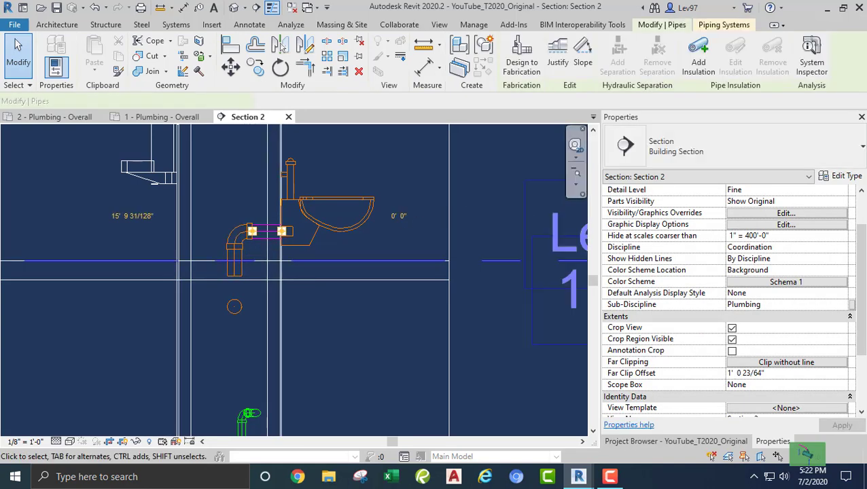
{"action": "left_click", "coordinate": [850, 176]}
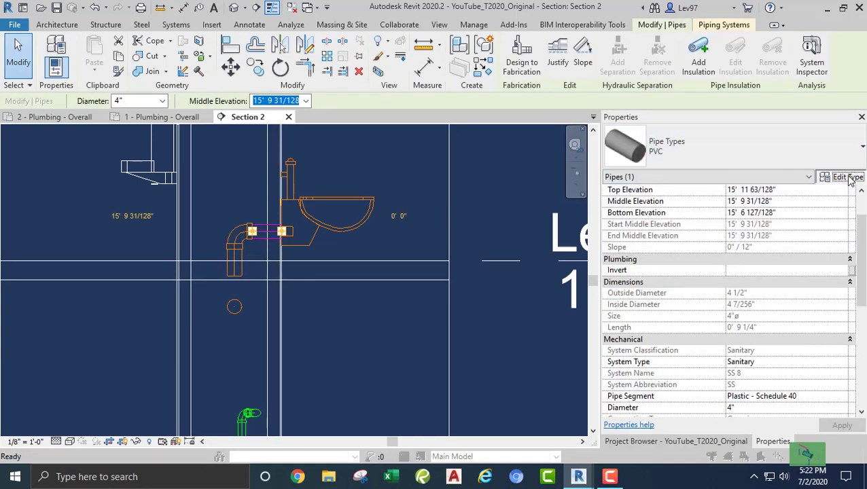
{"action": "left_click", "coordinate": [619, 154]}
{"action": "left_click", "coordinate": [636, 156]}
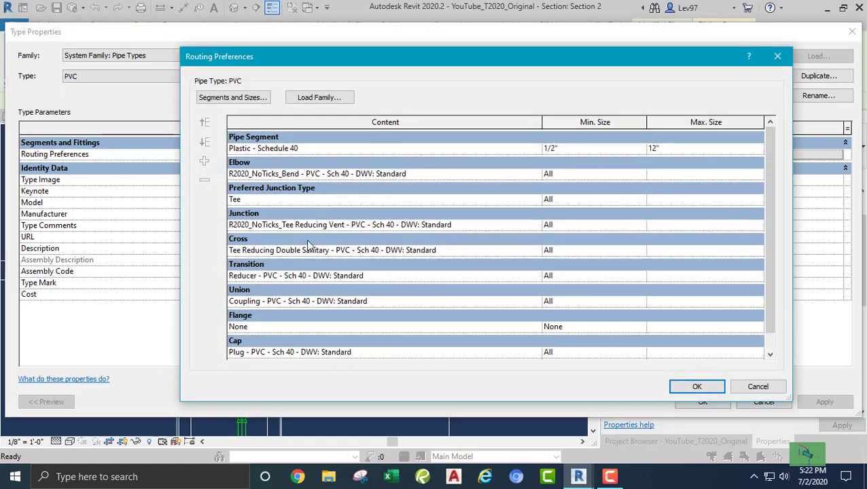
{"action": "left_click", "coordinate": [461, 224]}
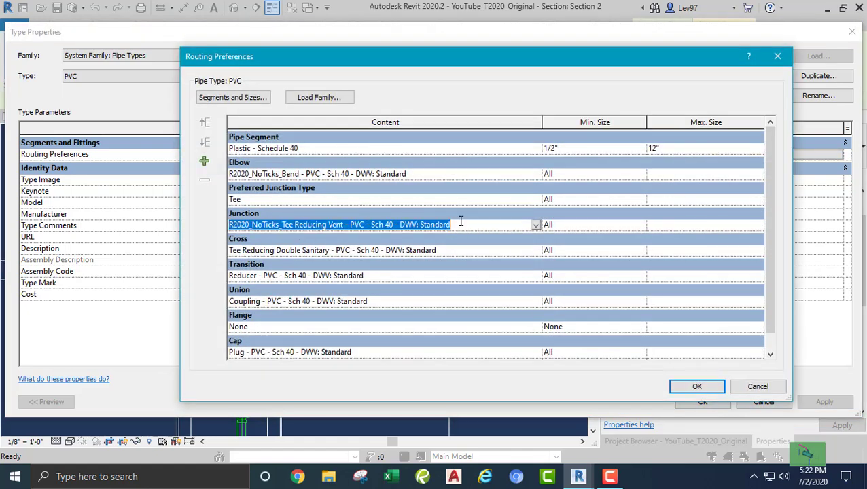
{"action": "left_click", "coordinate": [536, 225]}
{"action": "left_click", "coordinate": [306, 256]}
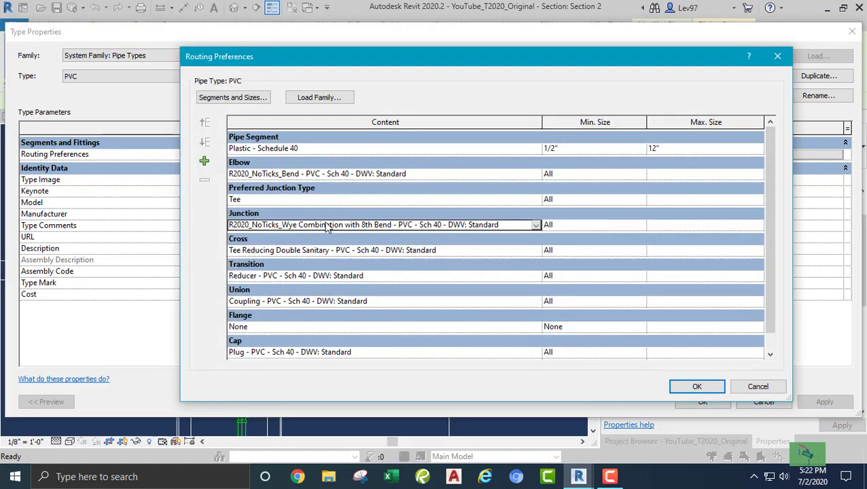
{"action": "left_click", "coordinate": [676, 386]}
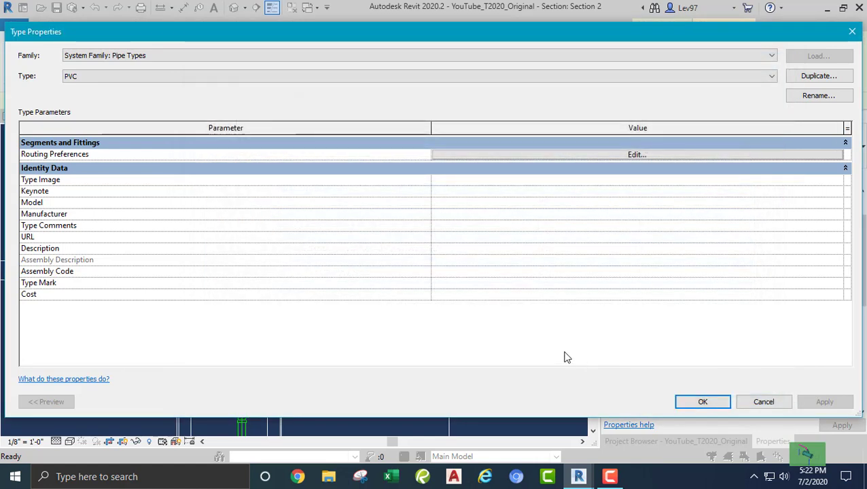
{"action": "left_click", "coordinate": [688, 402]}
{"action": "left_click", "coordinate": [149, 335]}
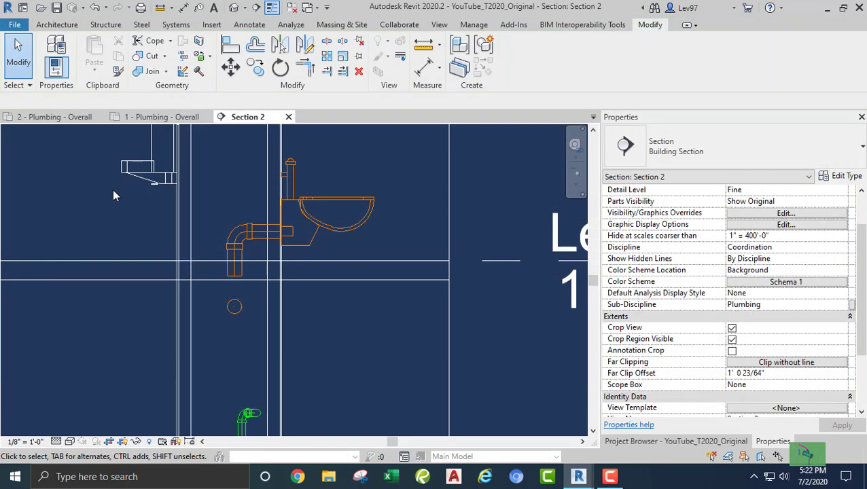
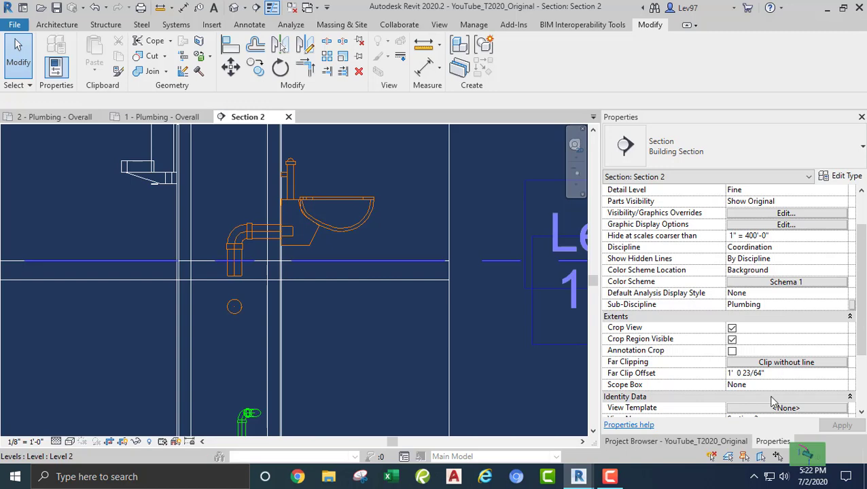
Step: Open the 3D Plumbing view and examine the second-floor water closet drops above the sanitary main
{"action": "left_click", "coordinate": [727, 442]}
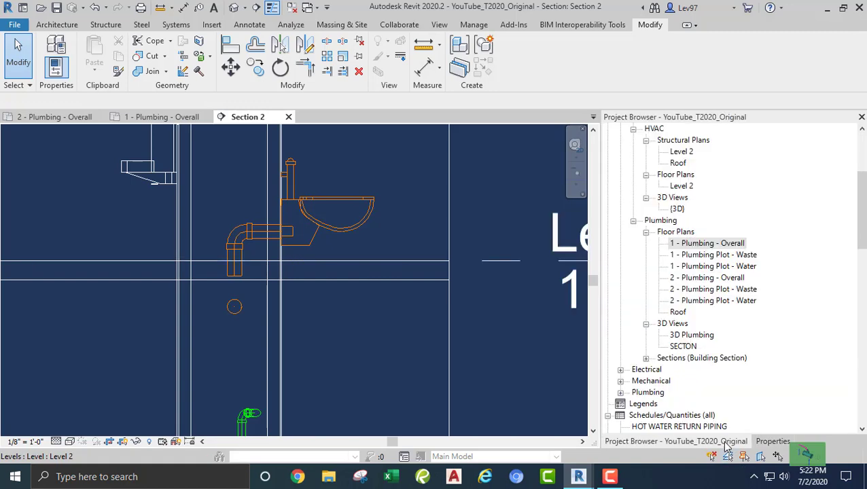
{"action": "double_click", "coordinate": [685, 336]}
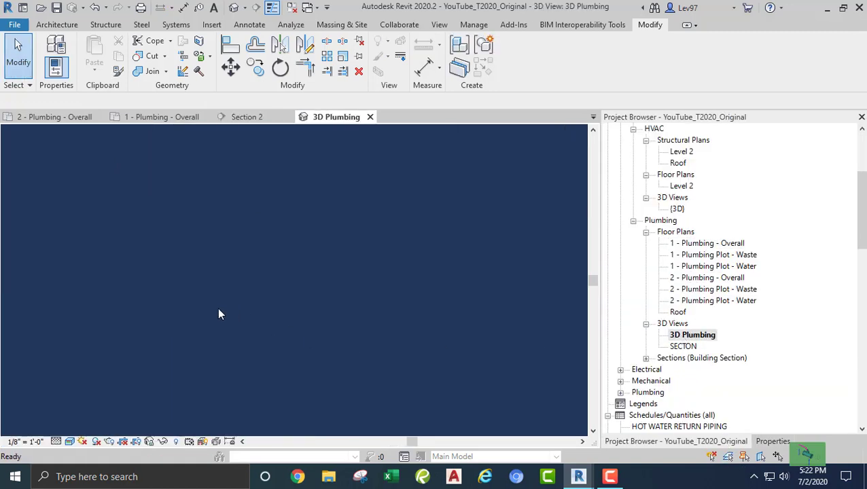
{"action": "scroll", "coordinate": [217, 350], "scroll_direction": "up", "scroll_amount": 8}
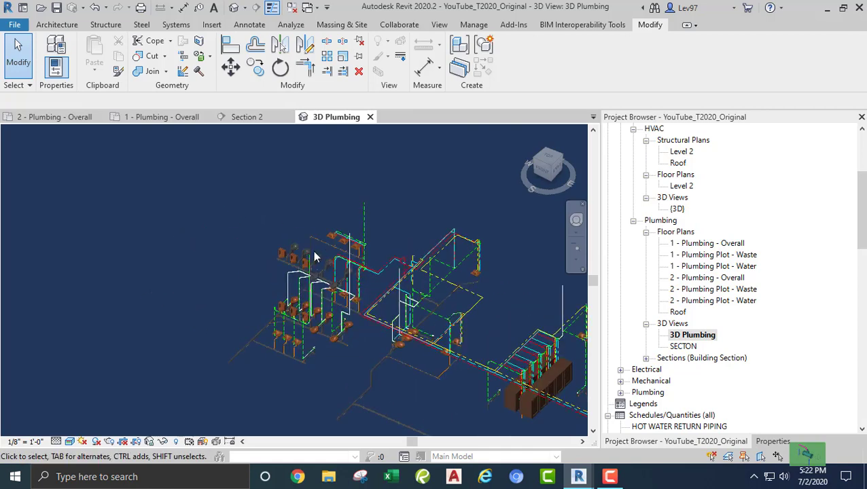
{"action": "scroll", "coordinate": [293, 299], "scroll_direction": "up", "scroll_amount": 5}
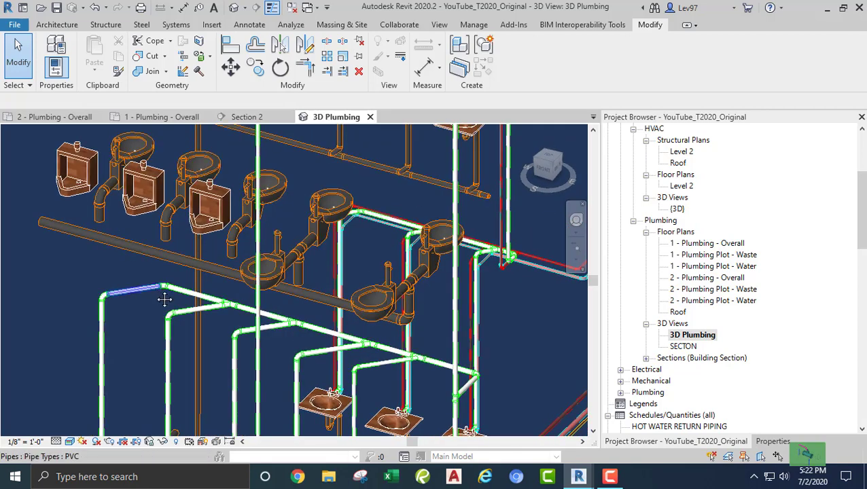
{"action": "middle_click_drag", "start_coordinate": [164, 300], "coordinate": [297, 314]}
{"action": "middle_click_drag", "start_coordinate": [522, 336], "coordinate": [376, 290]}
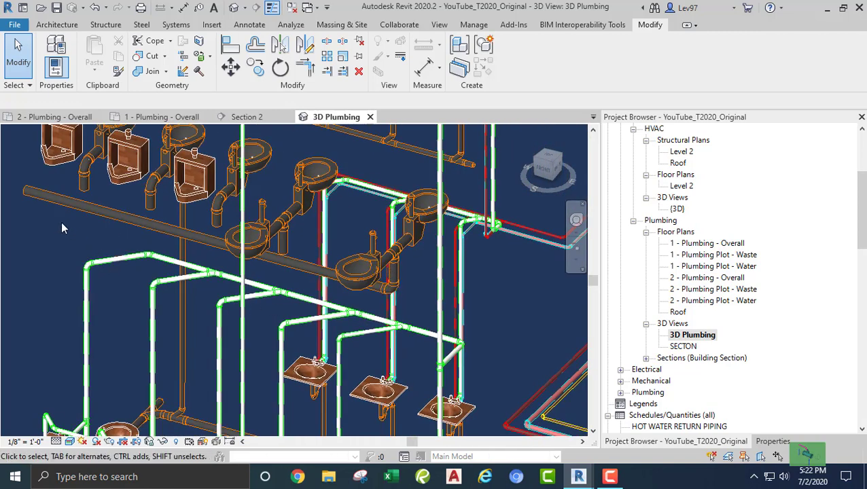
{"action": "middle_click_drag", "start_coordinate": [63, 236], "coordinate": [69, 245]}
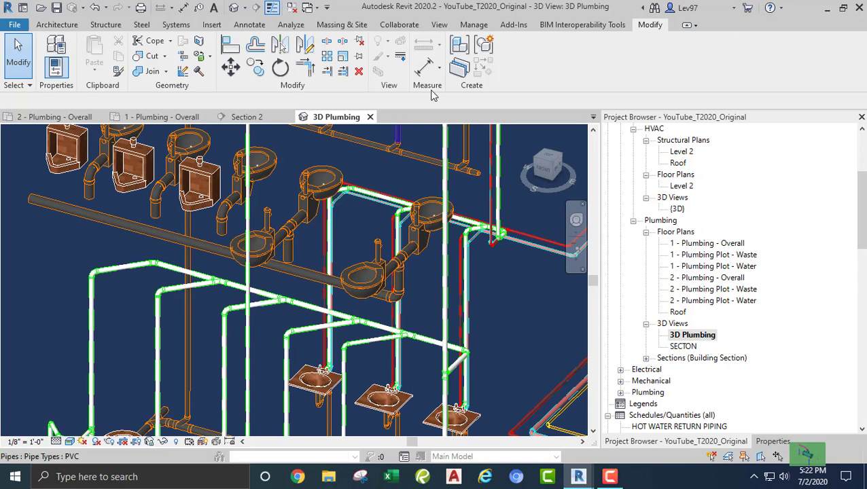
Step: Try to extend the second-to-last water closet's vertical drop to the sloped sanitary main with Trim/Extend Multiple Elements
{"action": "left_click", "coordinate": [342, 72]}
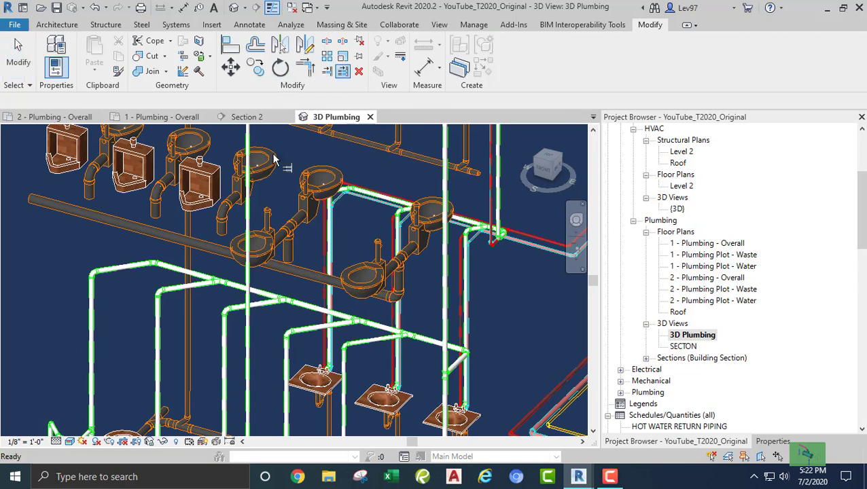
{"action": "left_click", "coordinate": [303, 280]}
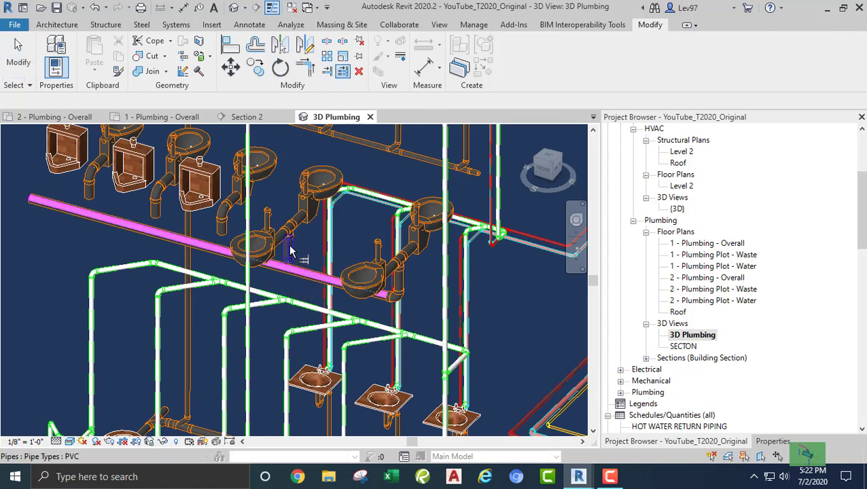
{"action": "left_click", "coordinate": [310, 249]}
{"action": "key", "text": "Escape"}
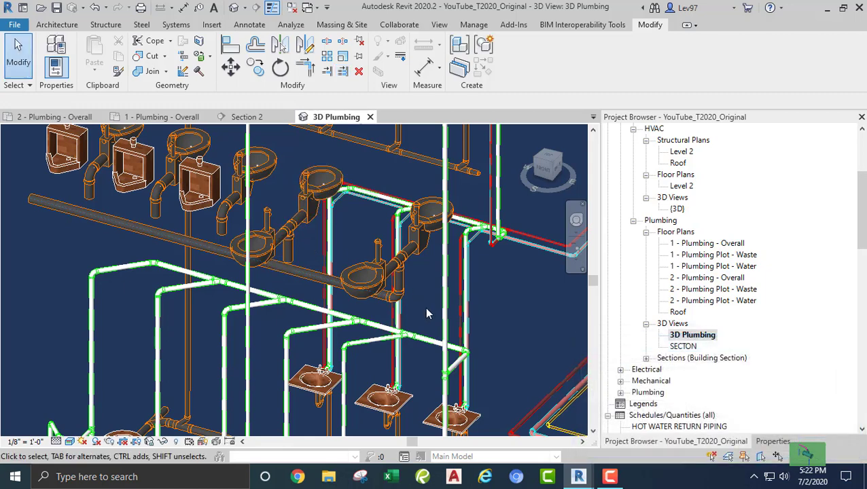
Step: Lower the sloped sanitary main in Section 2 to leave more vertical room below the water closet's drop
{"action": "left_click", "coordinate": [112, 230]}
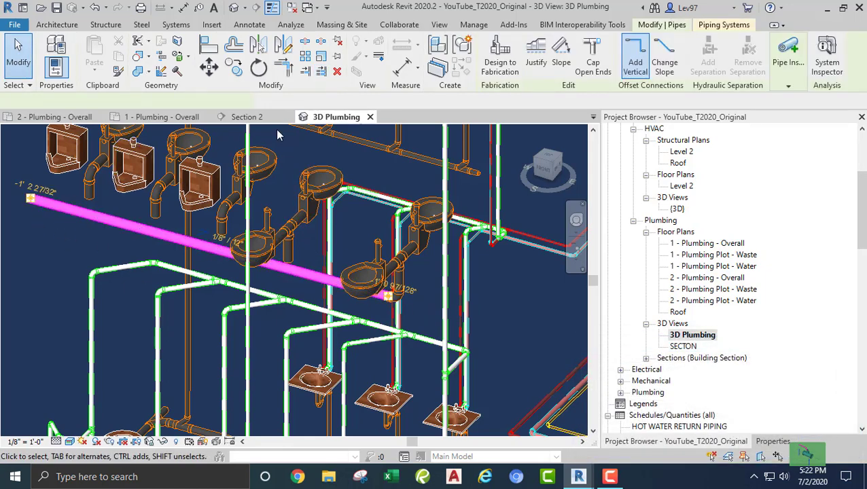
{"action": "left_click", "coordinate": [245, 117]}
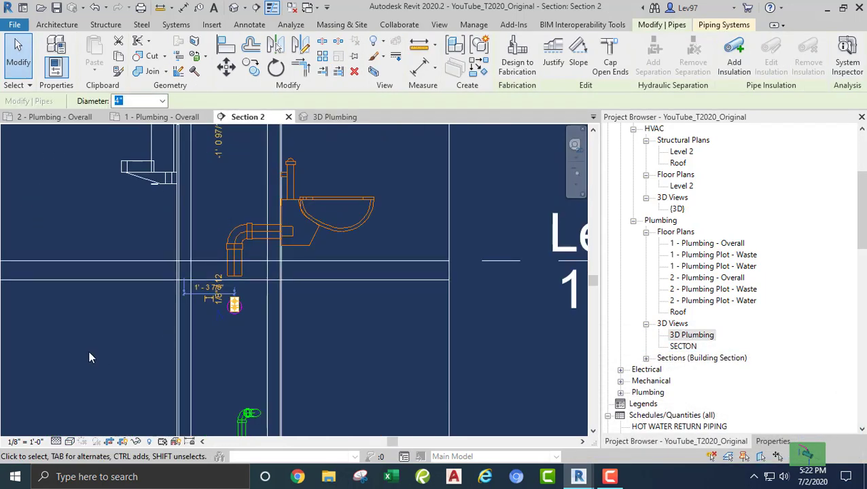
{"action": "key", "text": "Down"}
{"action": "key", "text": "Down"}
{"action": "key", "text": "Down"}
{"action": "key", "text": "Down"}
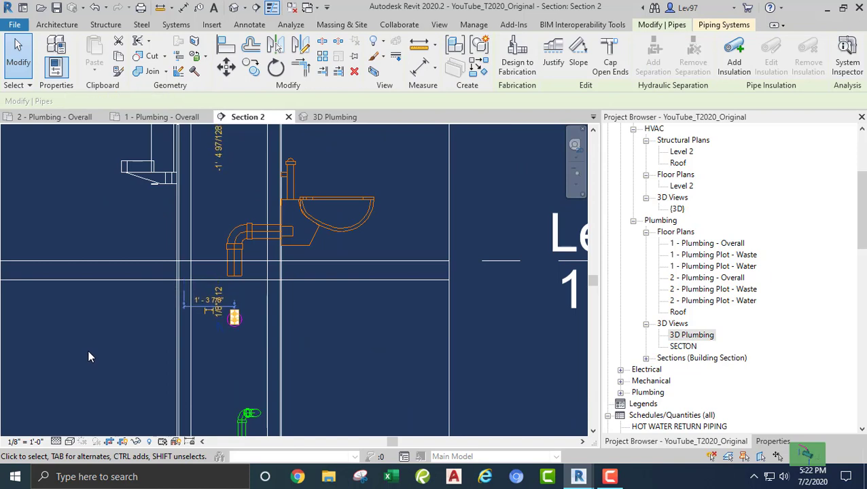
{"action": "key", "text": "Escape"}
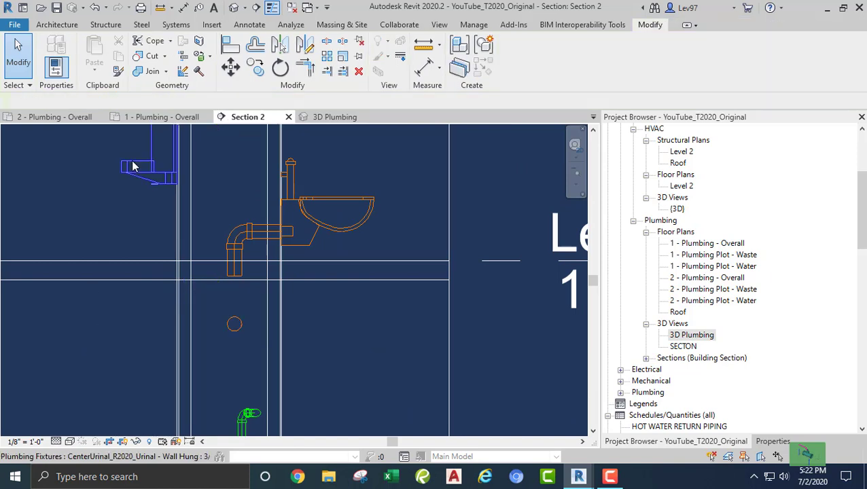
{"action": "middle_click_drag", "start_coordinate": [68, 208], "coordinate": [99, 226]}
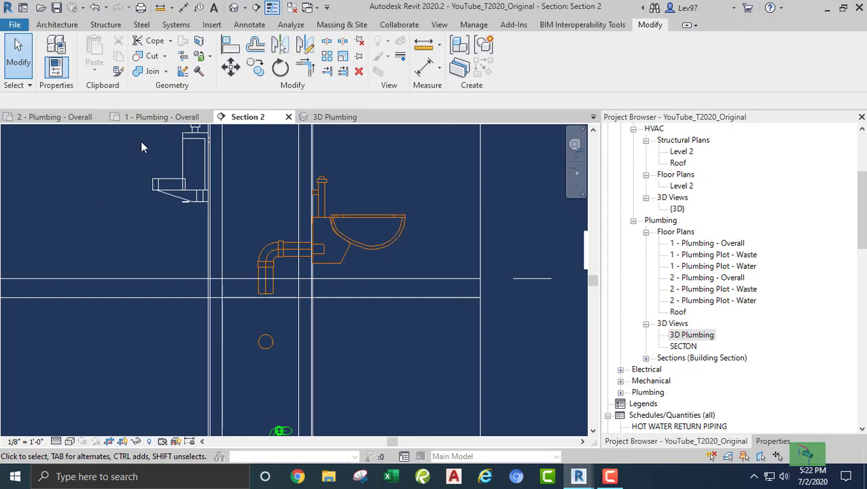
Step: Return to the 3D Plumbing view and try to extend the water closet's drop to the lowered main with Trim/Extend Single Element
{"action": "left_click", "coordinate": [332, 117]}
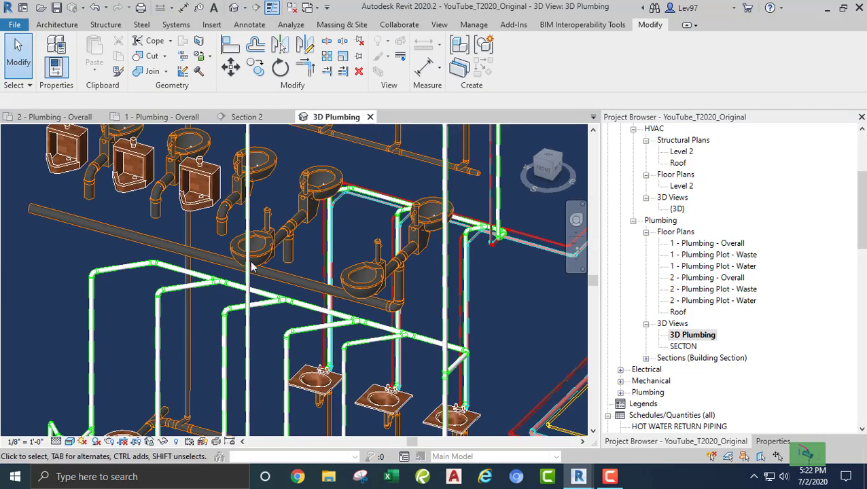
{"action": "scroll", "coordinate": [25, 253], "scroll_direction": "up", "scroll_amount": 2}
{"action": "scroll", "coordinate": [286, 253], "scroll_direction": "up", "scroll_amount": 2}
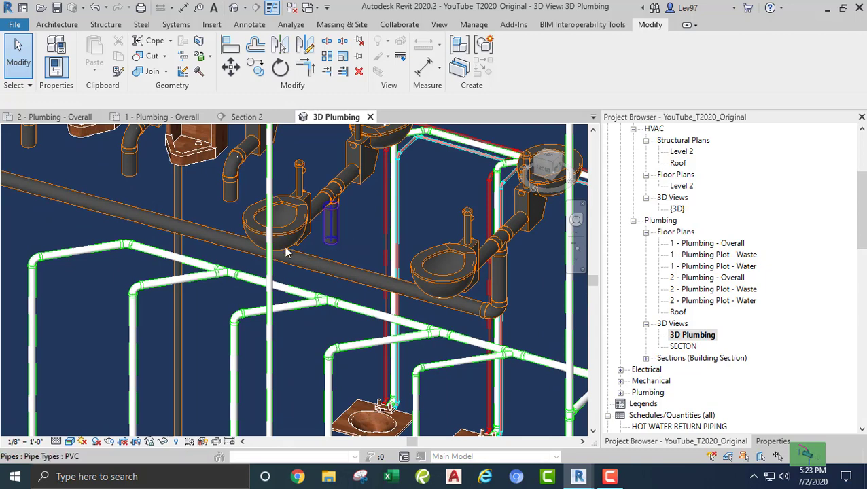
{"action": "left_click", "coordinate": [327, 73]}
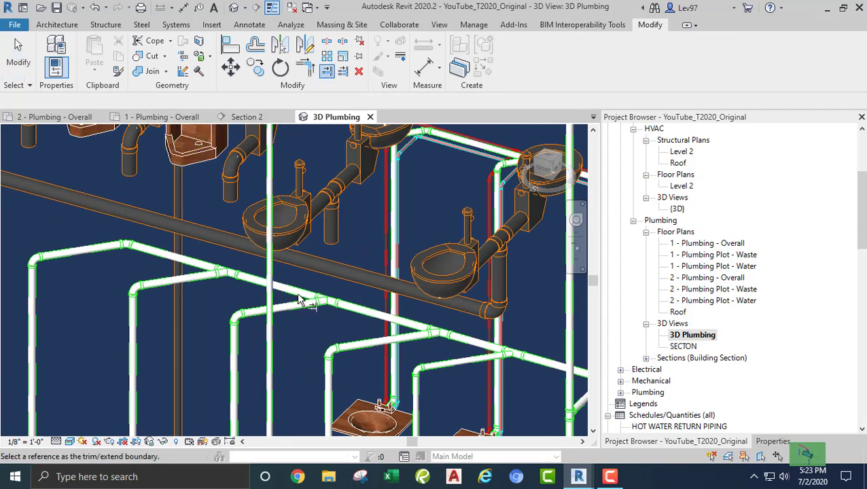
{"action": "left_click", "coordinate": [320, 267]}
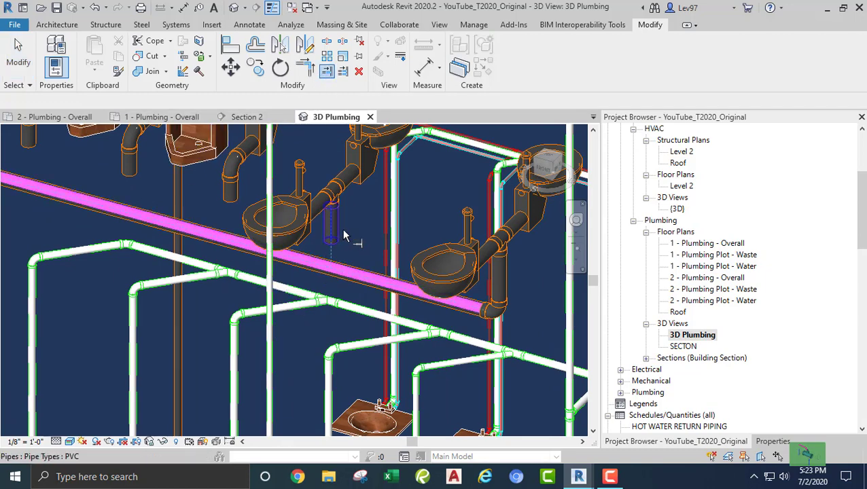
{"action": "left_click", "coordinate": [344, 235]}
{"action": "left_click", "coordinate": [806, 450]}
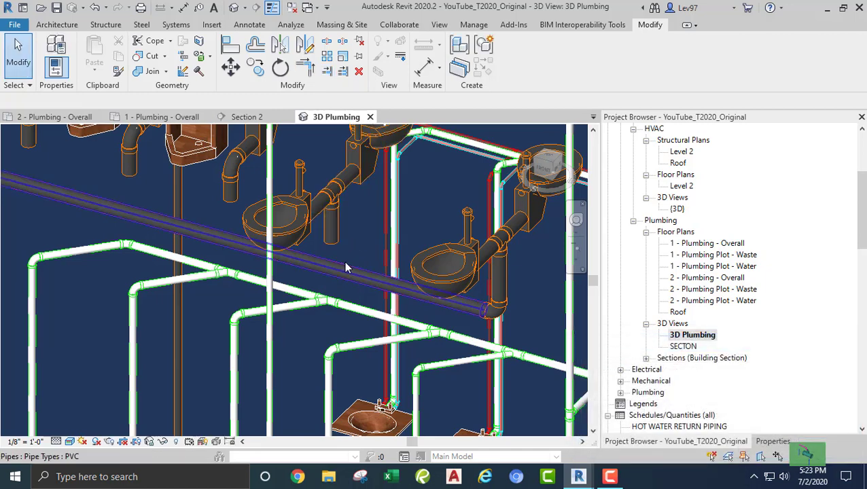
Step: Set the PVC pipe type's junction fitting to R2020_NoTicks_Tee Reducing Vent - PVC - Sch 40 - DWV: Standard in the routing preferences
{"action": "left_click", "coordinate": [393, 246]}
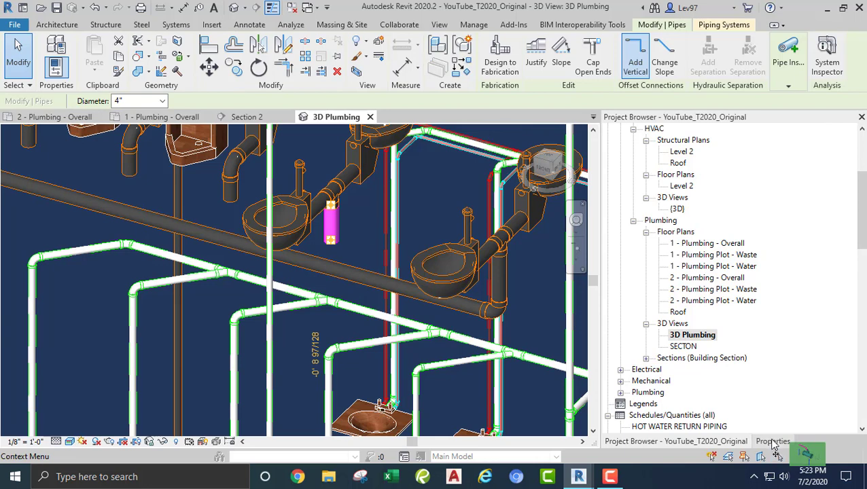
{"action": "left_click", "coordinate": [773, 442]}
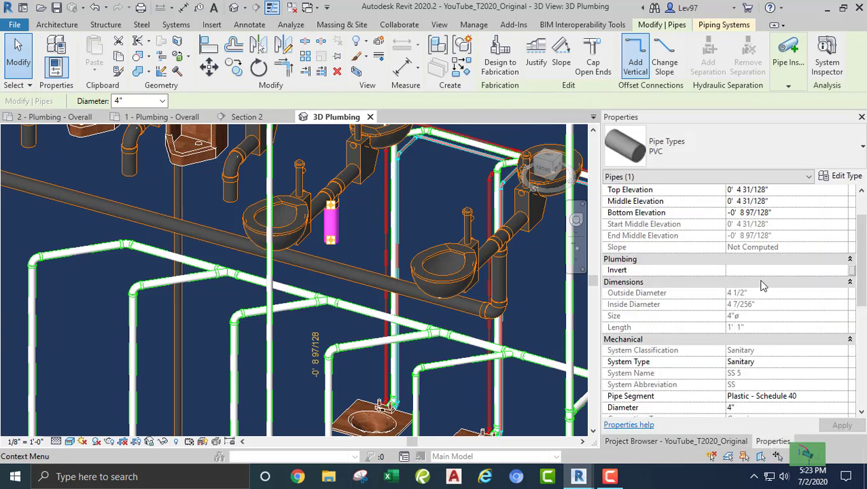
{"action": "left_click", "coordinate": [843, 177]}
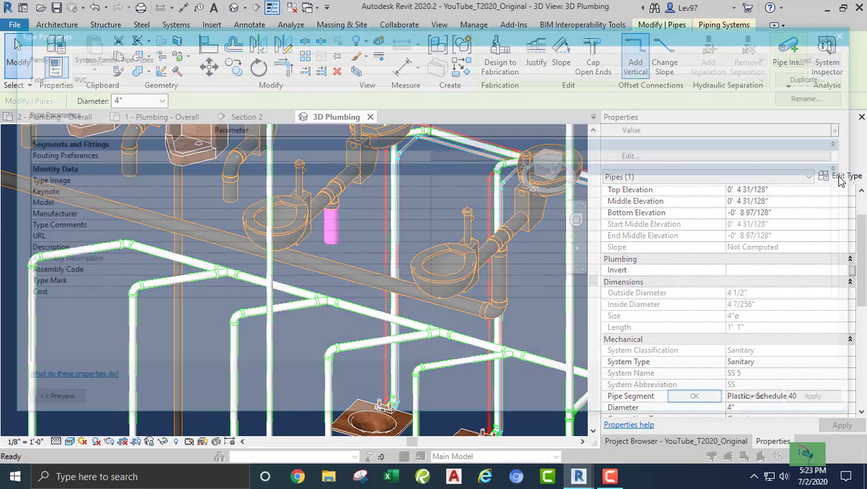
{"action": "left_click", "coordinate": [597, 157]}
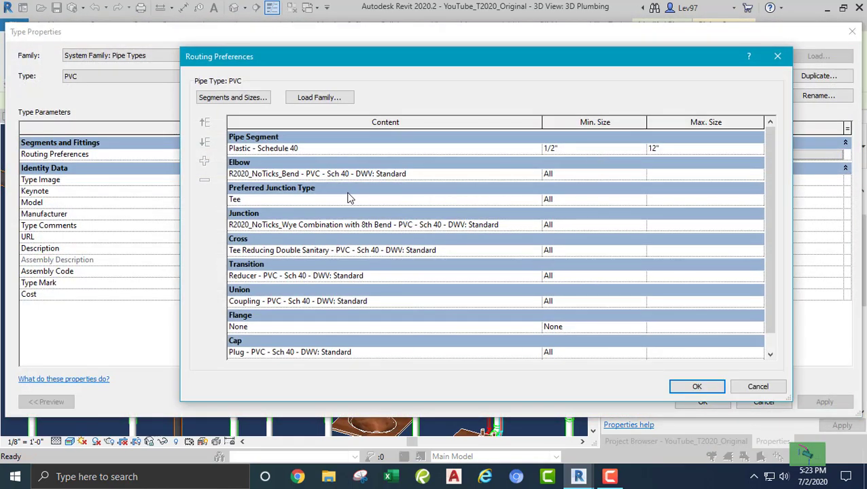
{"action": "left_click", "coordinate": [527, 225]}
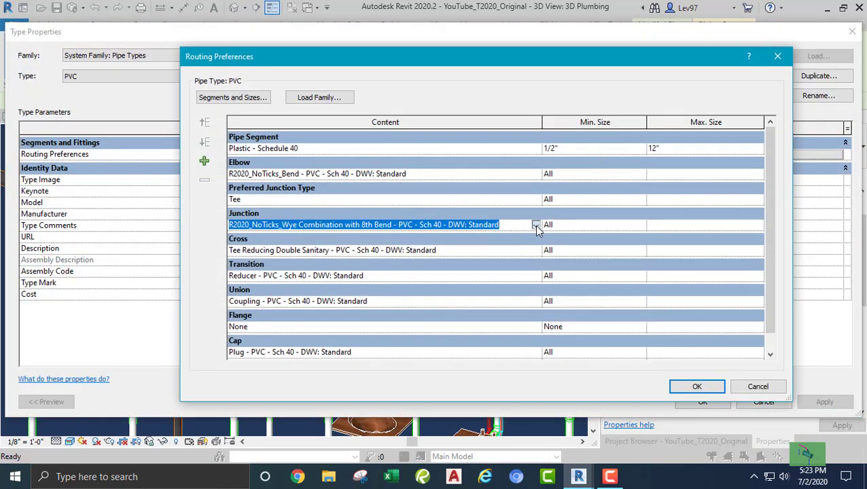
{"action": "left_click", "coordinate": [536, 225]}
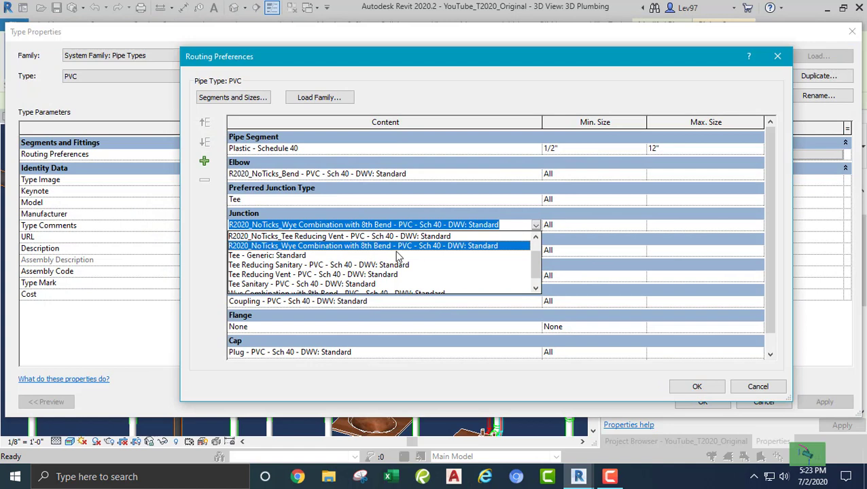
{"action": "scroll", "coordinate": [319, 264], "scroll_direction": "up", "scroll_amount": 1}
{"action": "left_click", "coordinate": [301, 256]}
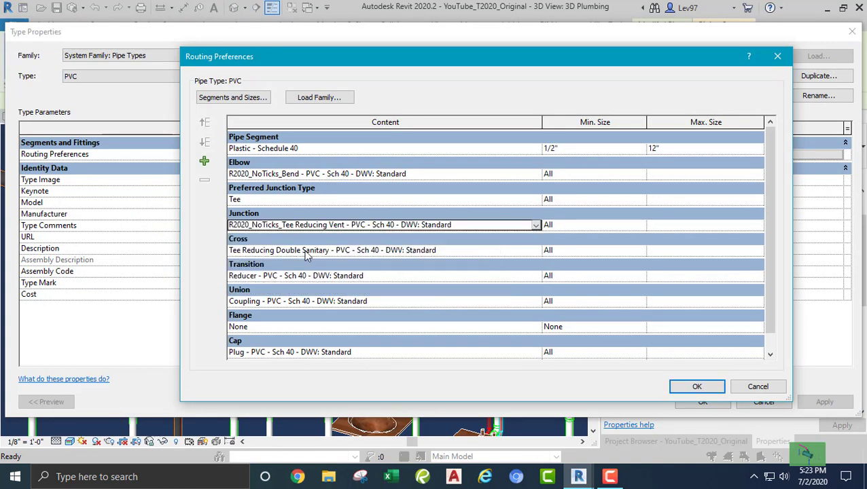
{"action": "left_click", "coordinate": [698, 387]}
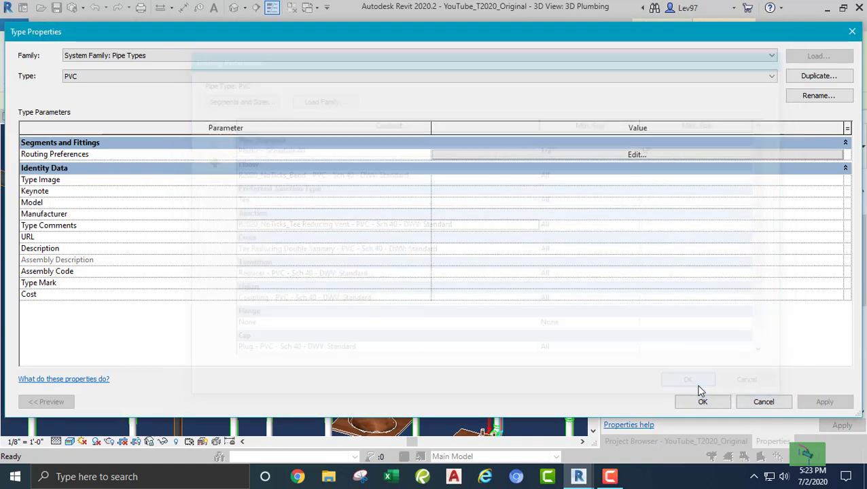
{"action": "left_click", "coordinate": [703, 402]}
{"action": "left_click", "coordinate": [304, 363]}
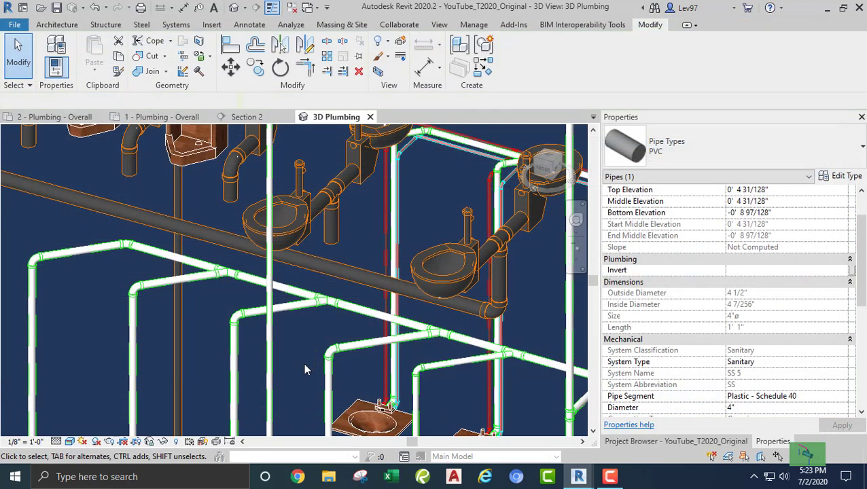
Step: Try to extend the water closet's vertical drop to the sanitary main using the vent tee junction, and cancel it
{"action": "middle_click_drag", "start_coordinate": [307, 338], "coordinate": [313, 356]}
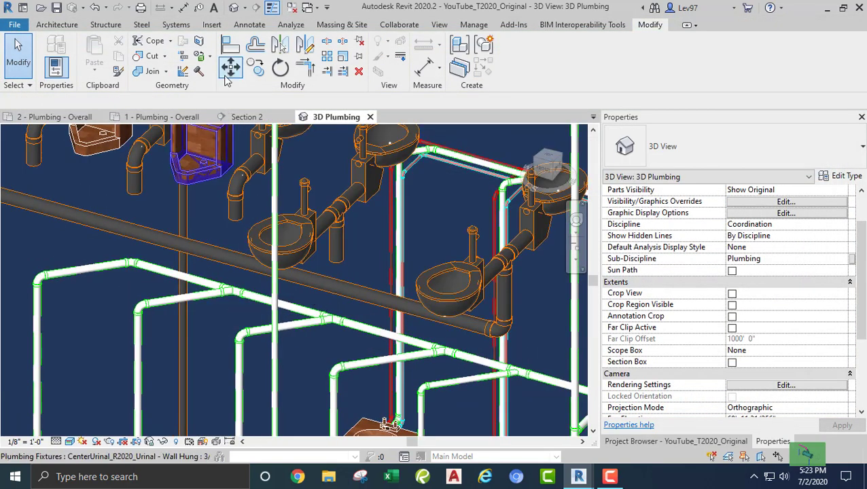
{"action": "left_click", "coordinate": [328, 72]}
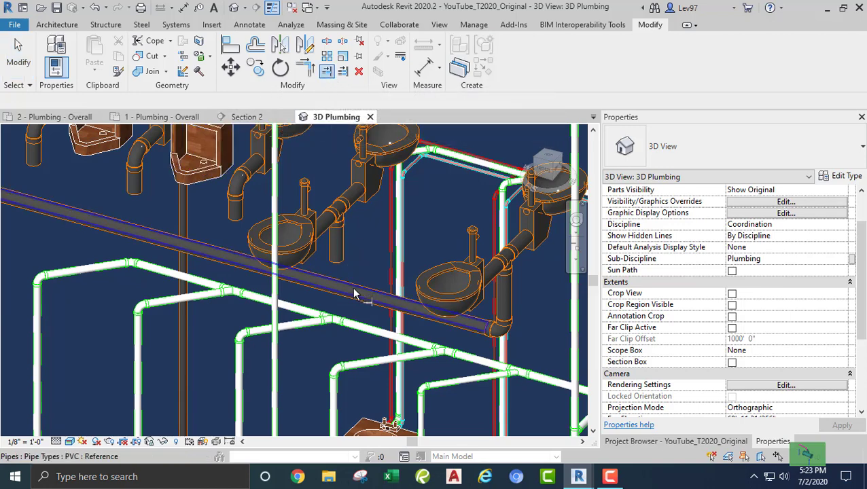
{"action": "left_click", "coordinate": [354, 291]}
{"action": "left_click", "coordinate": [339, 242]}
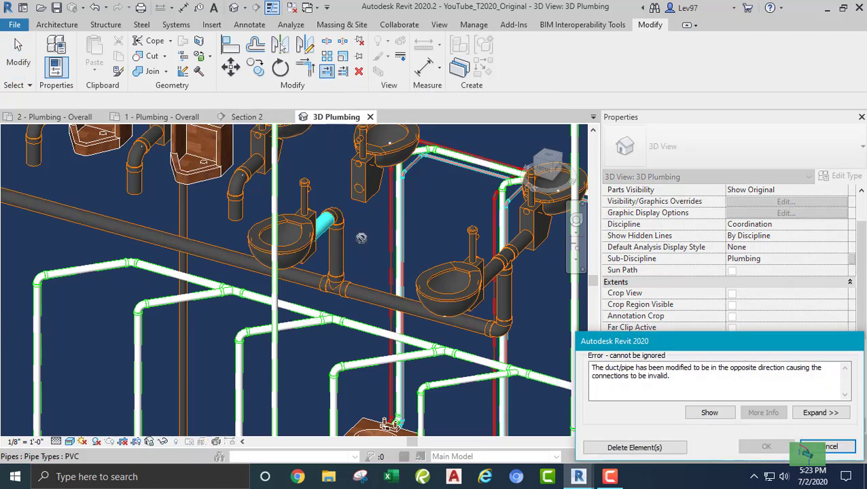
{"action": "left_click", "coordinate": [806, 451]}
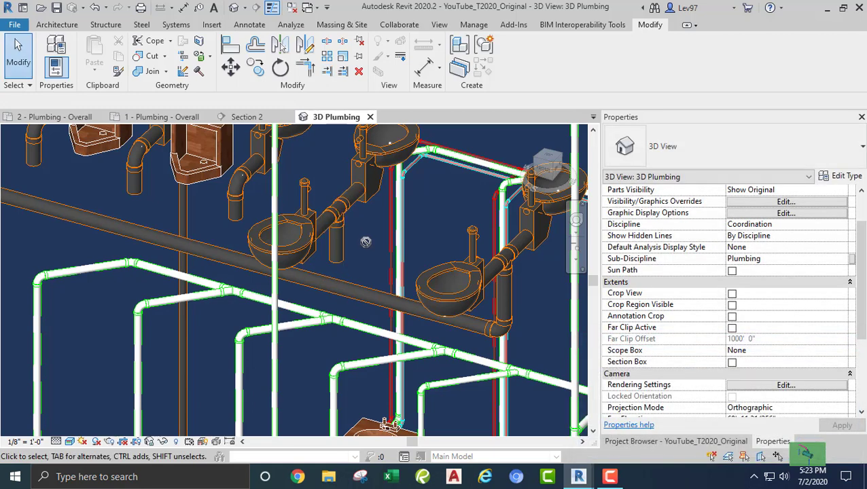
Step: Set the PVC pipe type's junction fitting to R2020_NoTicks_Tee Reducing Sanitary - PVC - Sch 40 - DWV: Standard in the routing preferences
{"action": "middle_click_drag", "start_coordinate": [369, 244], "coordinate": [392, 253]}
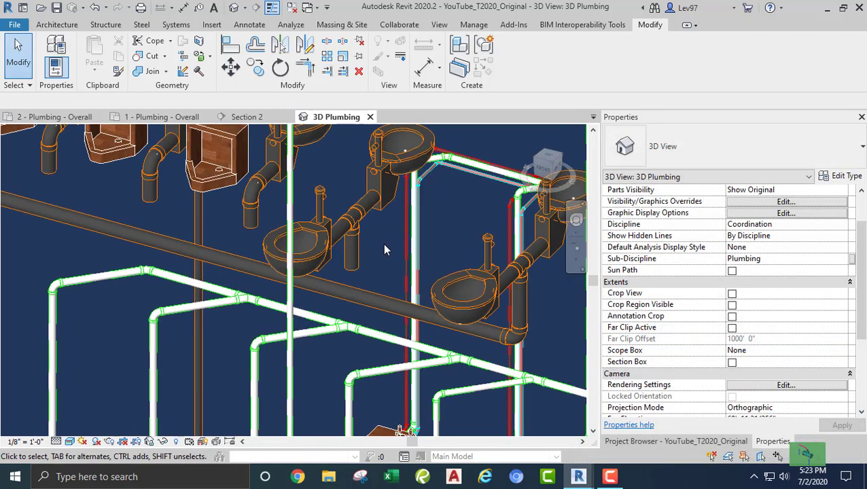
{"action": "left_click", "coordinate": [349, 245]}
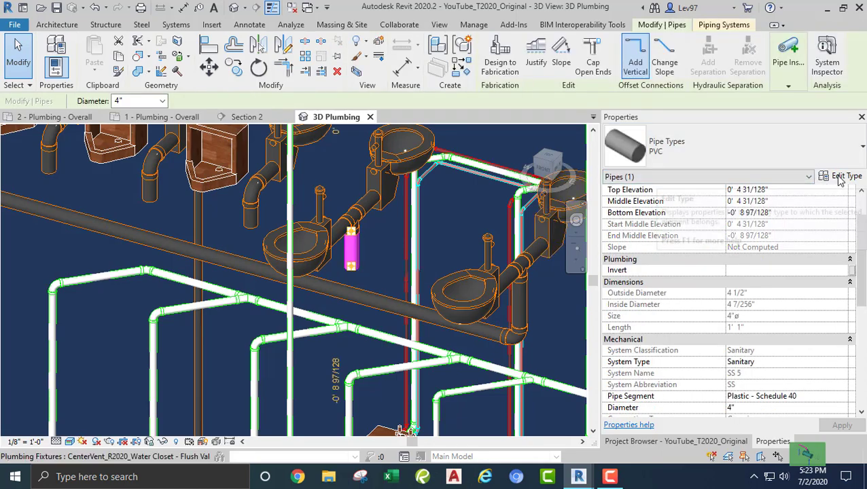
{"action": "left_click", "coordinate": [843, 176]}
{"action": "left_click", "coordinate": [582, 156]}
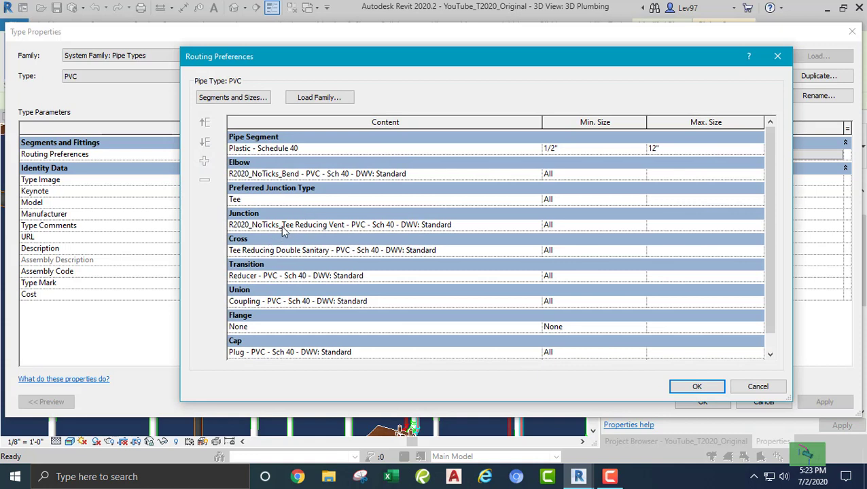
{"action": "left_click", "coordinate": [482, 225]}
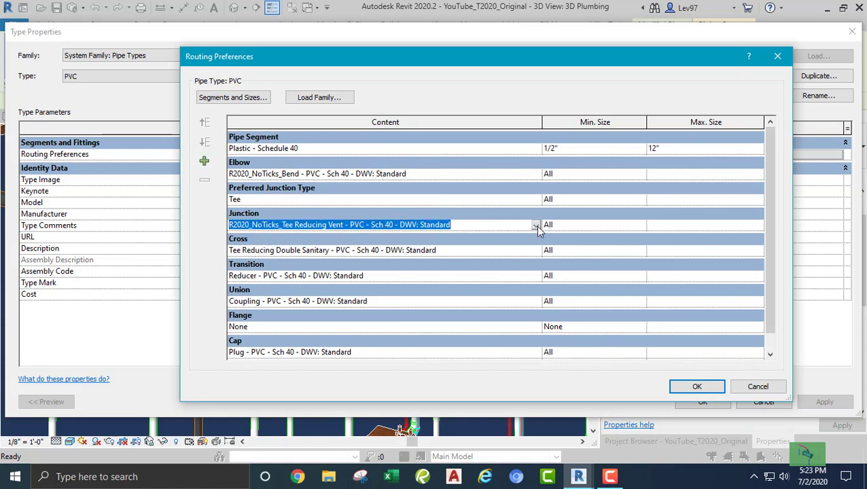
{"action": "left_click", "coordinate": [536, 226]}
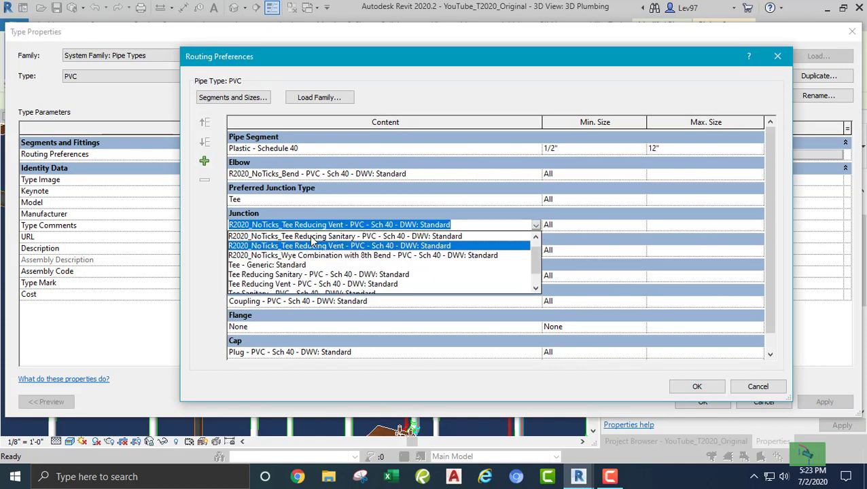
{"action": "left_click", "coordinate": [314, 237]}
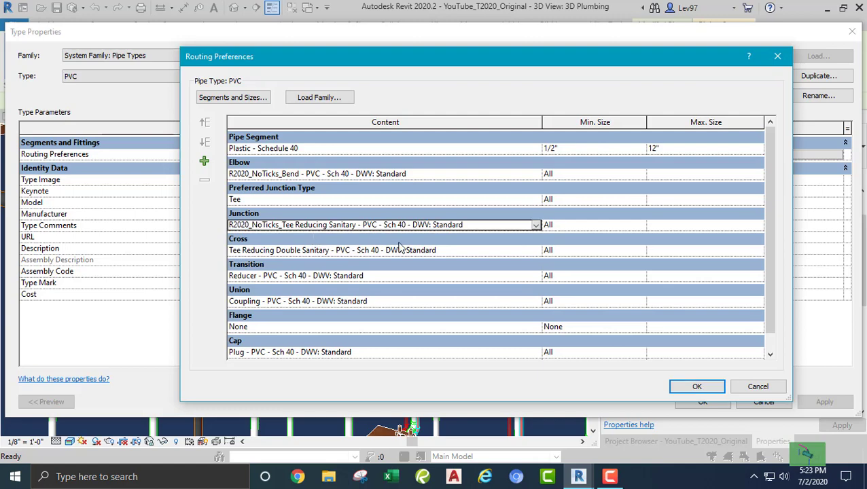
{"action": "left_click", "coordinate": [698, 387]}
{"action": "left_click", "coordinate": [703, 402]}
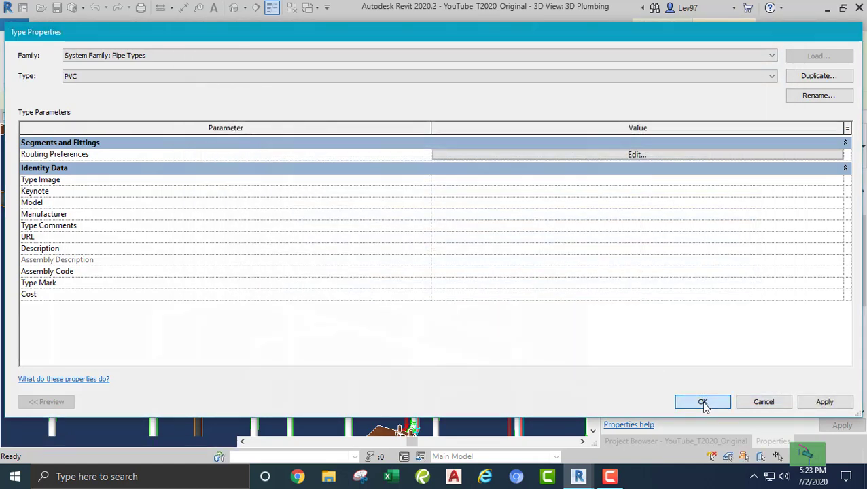
{"action": "left_click", "coordinate": [384, 234]}
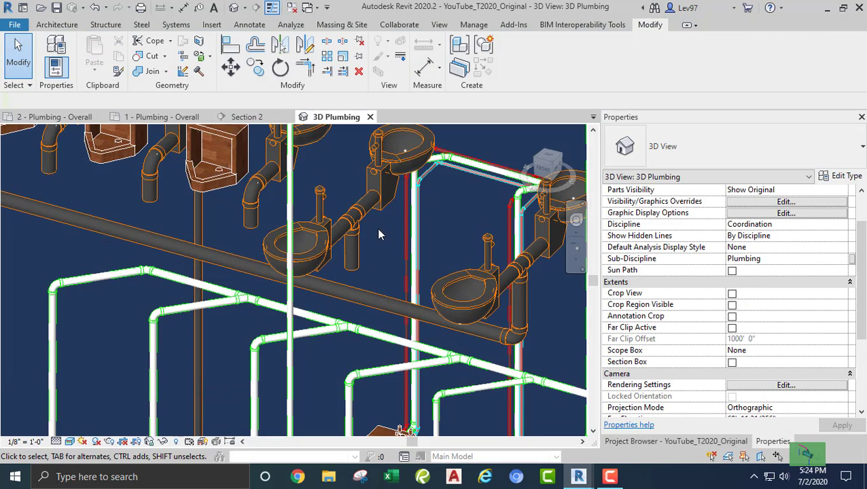
{"action": "middle_click_drag", "start_coordinate": [379, 234], "coordinate": [401, 233]}
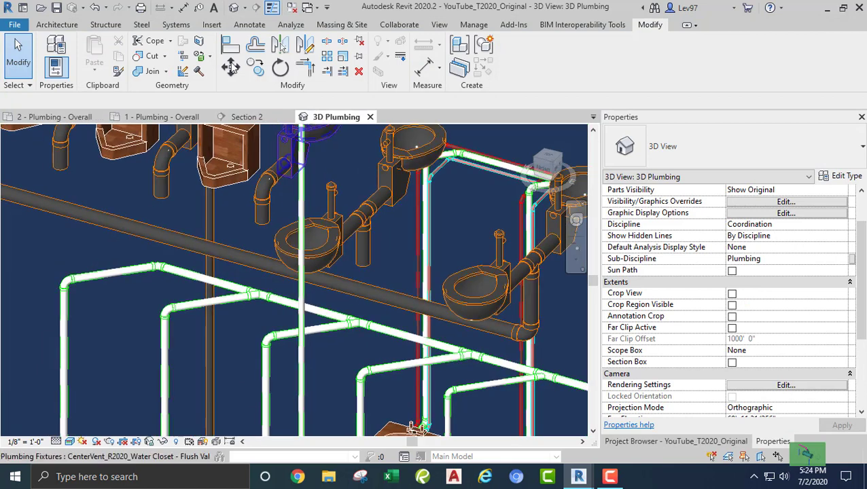
Step: Try to extend the water closet's vertical drop to the sloped main with Trim/Extend Single Element and the sanitary tee junction, and cancel it
{"action": "left_click", "coordinate": [328, 73]}
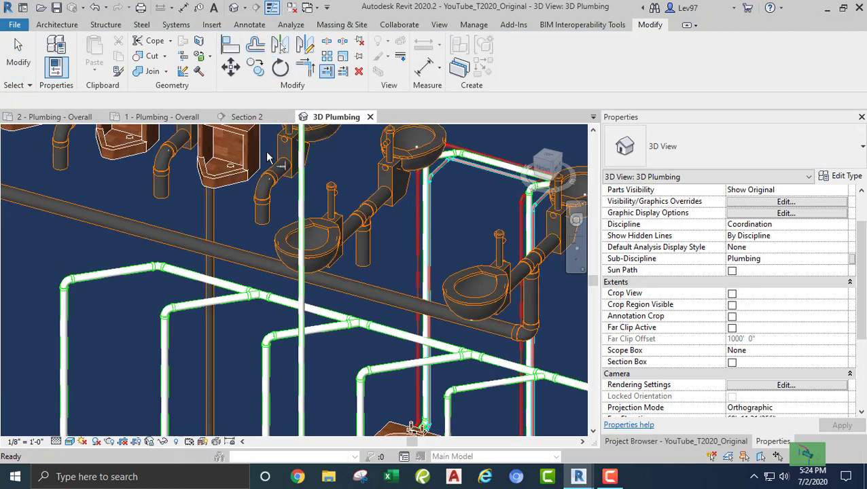
{"action": "left_click", "coordinate": [376, 288]}
{"action": "left_click", "coordinate": [376, 237]}
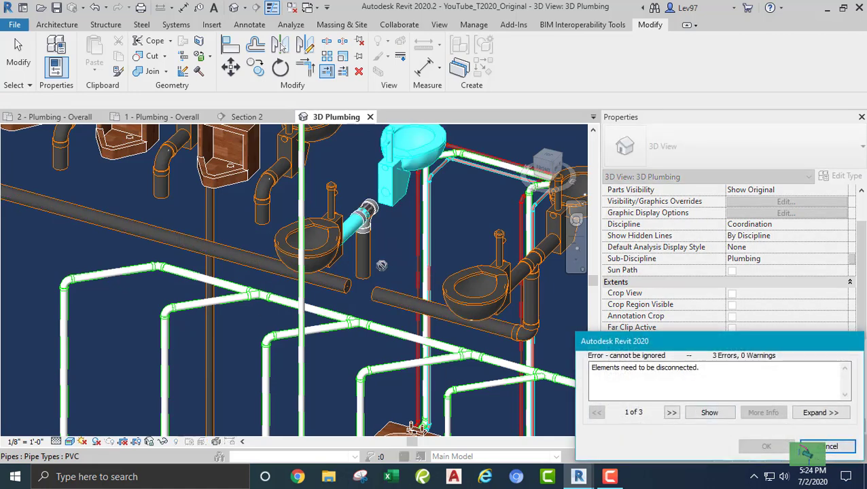
{"action": "left_click", "coordinate": [823, 447]}
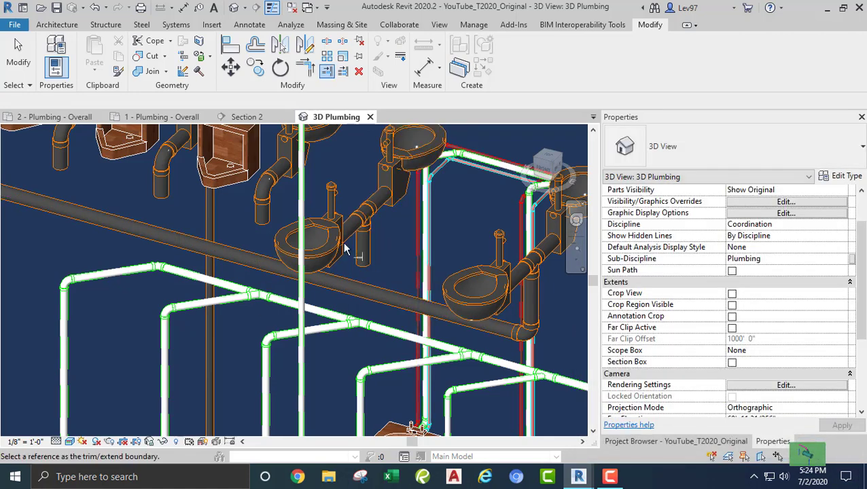
{"action": "key", "text": "Escape"}
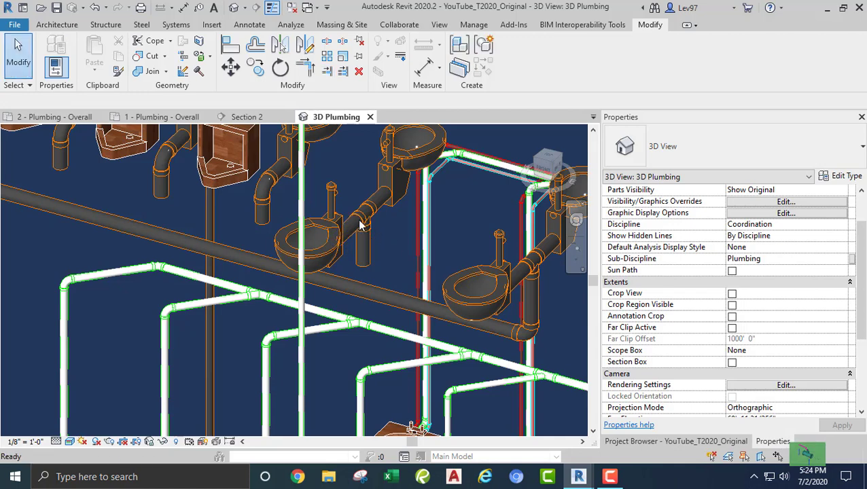
{"action": "middle_click_drag", "start_coordinate": [384, 230], "coordinate": [381, 236]}
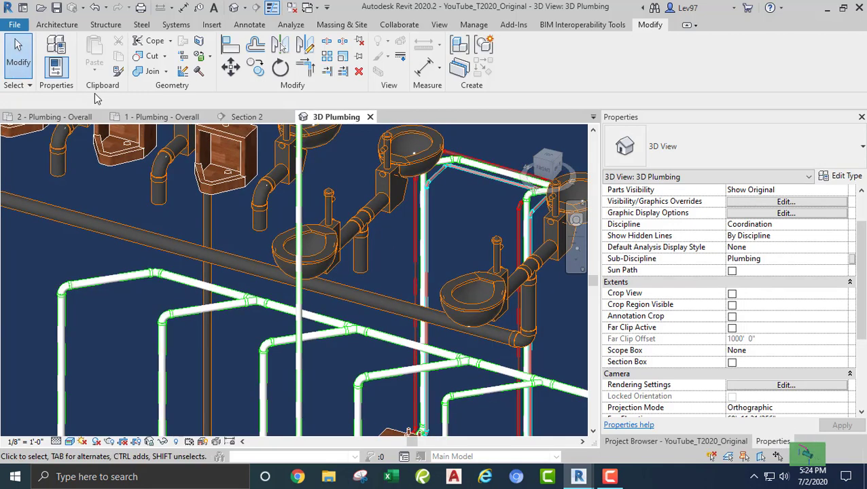
Step: Move the Section 2 line in the 2 - Plumbing - Overall plan beside the third water closet, and open Section 2
{"action": "left_click", "coordinate": [65, 117]}
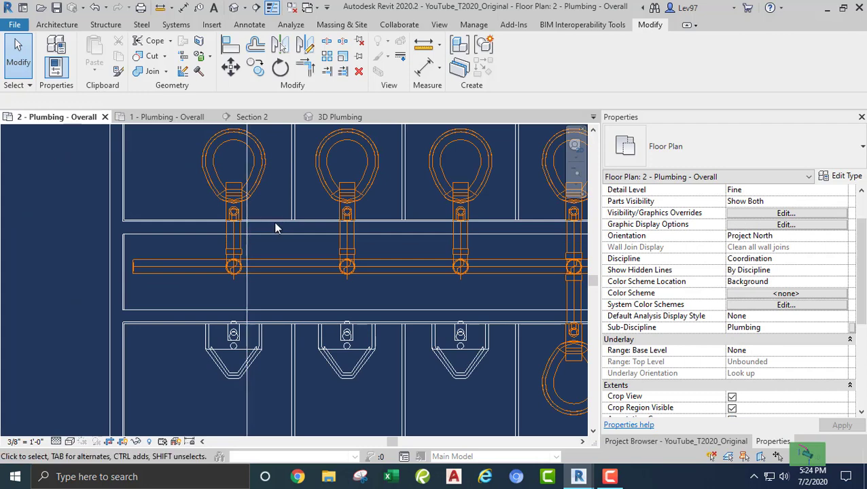
{"action": "scroll", "coordinate": [277, 238], "scroll_direction": "down", "scroll_amount": 3}
{"action": "scroll", "coordinate": [184, 174], "scroll_direction": "up", "scroll_amount": 1}
{"action": "left_click", "coordinate": [206, 179]}
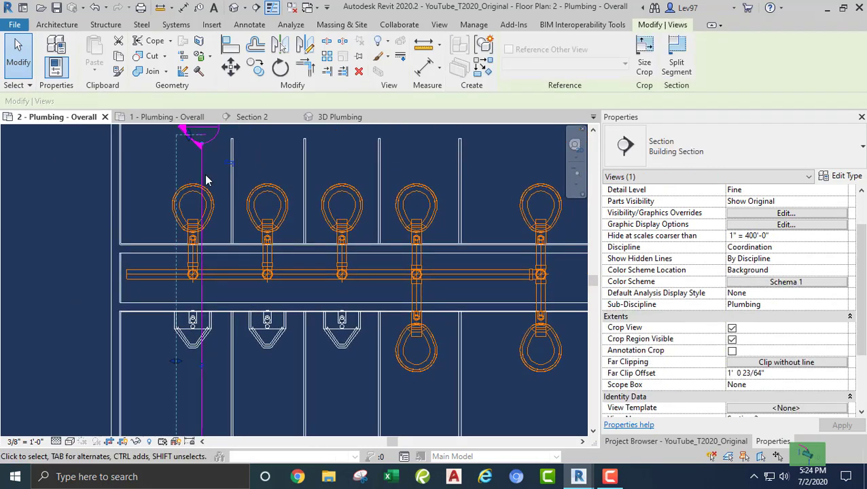
{"action": "left_click_drag", "start_coordinate": [200, 172], "coordinate": [353, 180]}
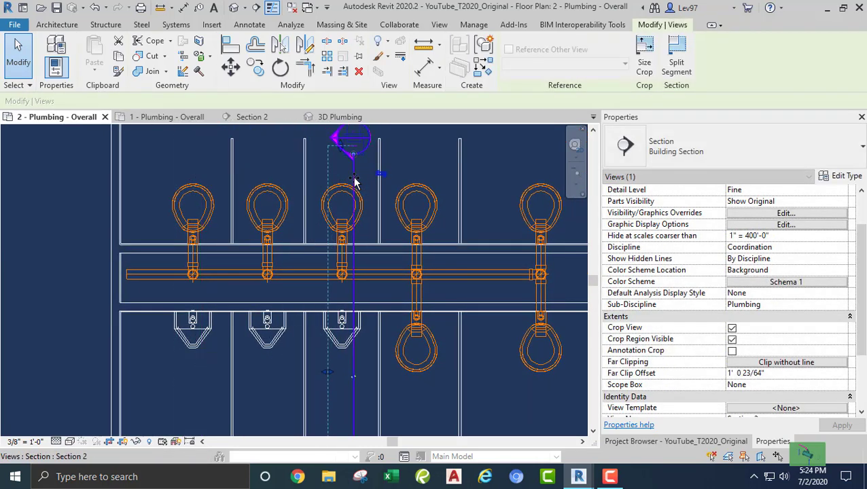
{"action": "left_click", "coordinate": [253, 117]}
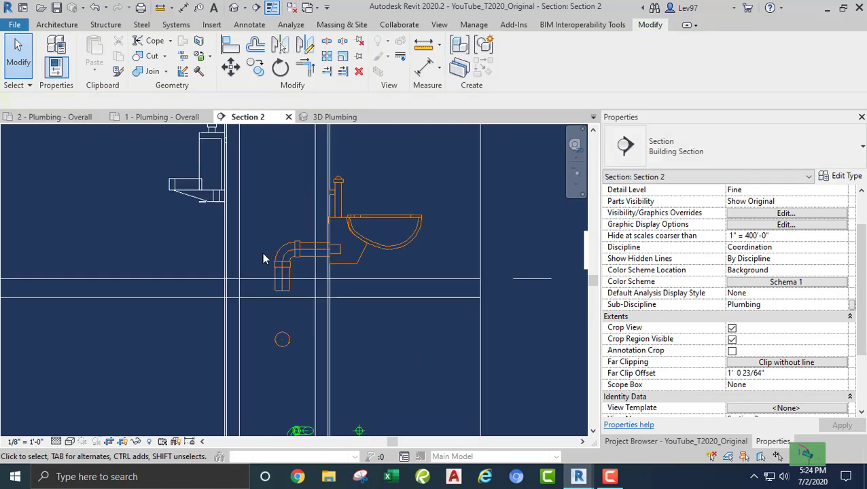
Step: Select the water closet's short vertical drop in Section 2 and locate it in the 3D Plumbing view
{"action": "left_click", "coordinate": [280, 288]}
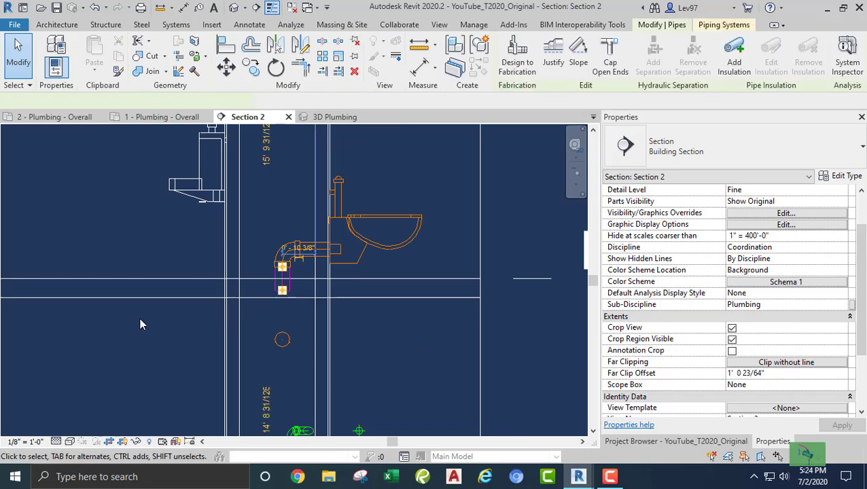
{"action": "left_click", "coordinate": [329, 118]}
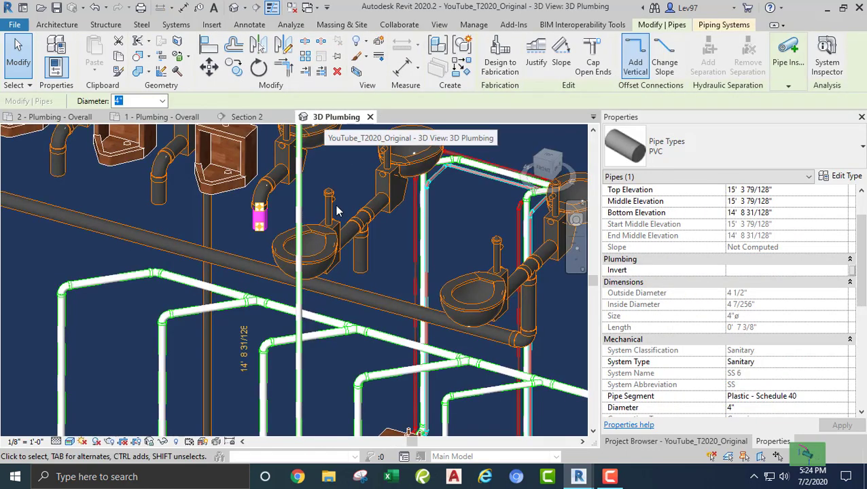
{"action": "key", "text": "Escape"}
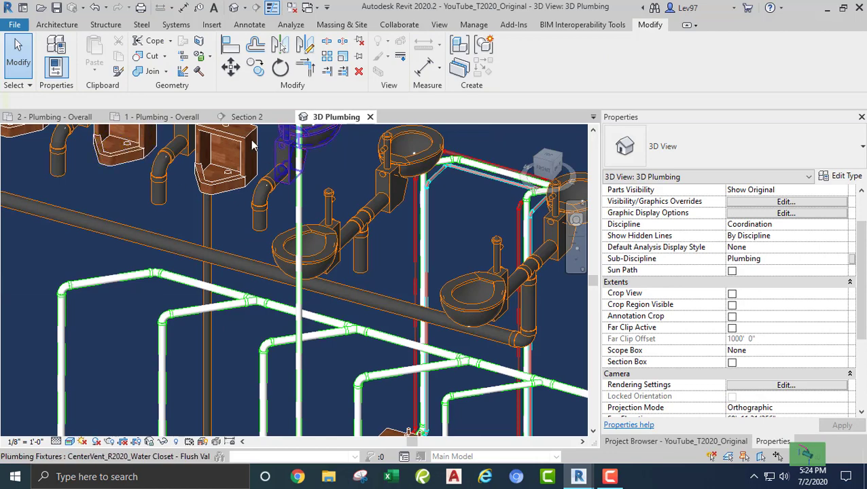
Step: Move the Section 2 line in the second-floor plan beside the fourth, back-to-back pair of water closets, and open Section 2
{"action": "left_click", "coordinate": [42, 118]}
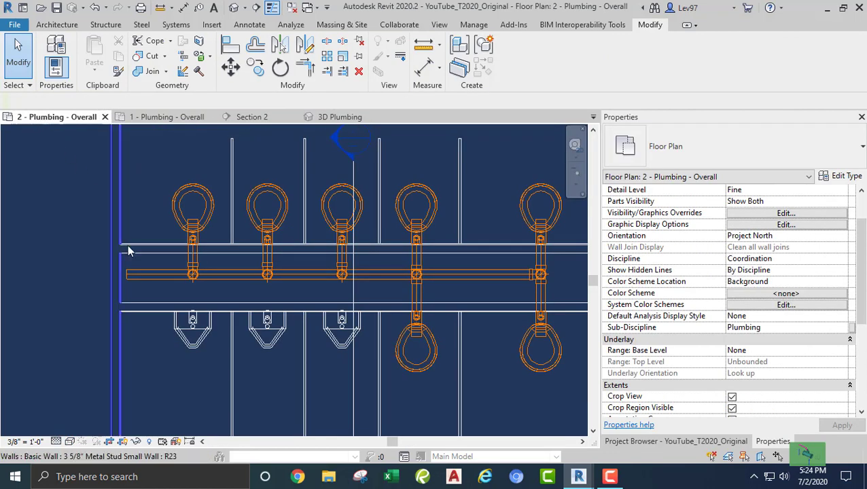
{"action": "left_click", "coordinate": [352, 178]}
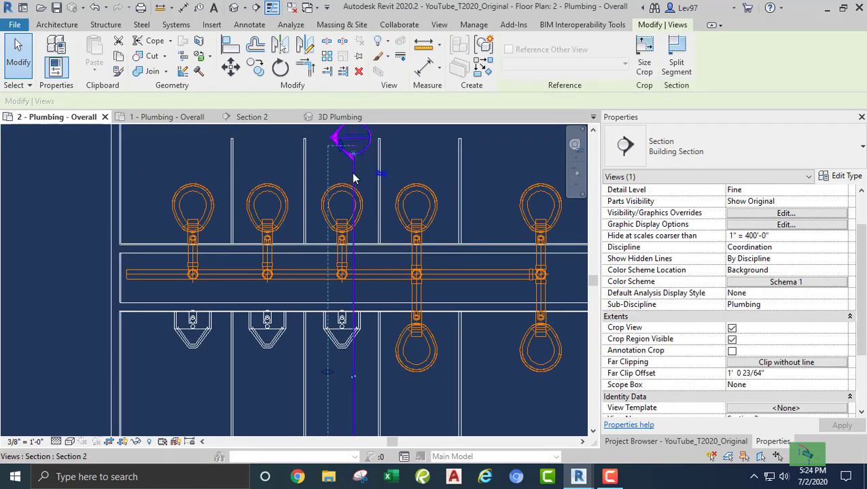
{"action": "left_click_drag", "start_coordinate": [353, 178], "coordinate": [429, 179]}
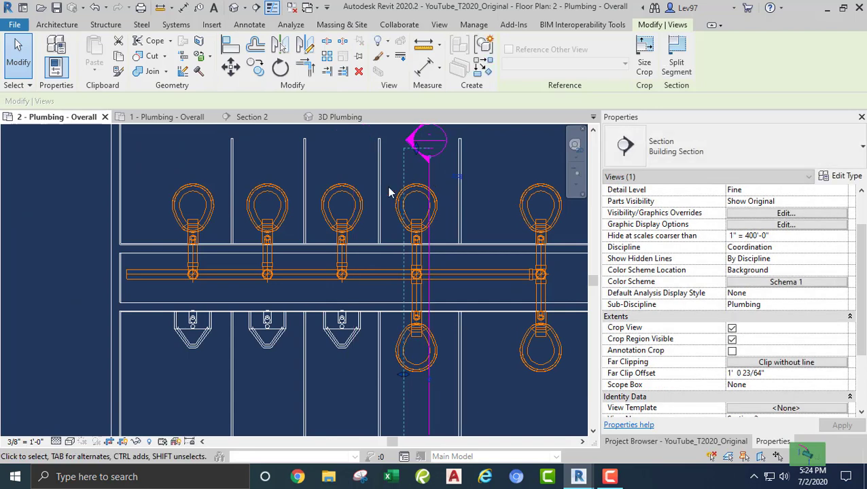
{"action": "left_click", "coordinate": [246, 117]}
{"action": "scroll", "coordinate": [266, 340], "scroll_direction": "up", "scroll_amount": 4}
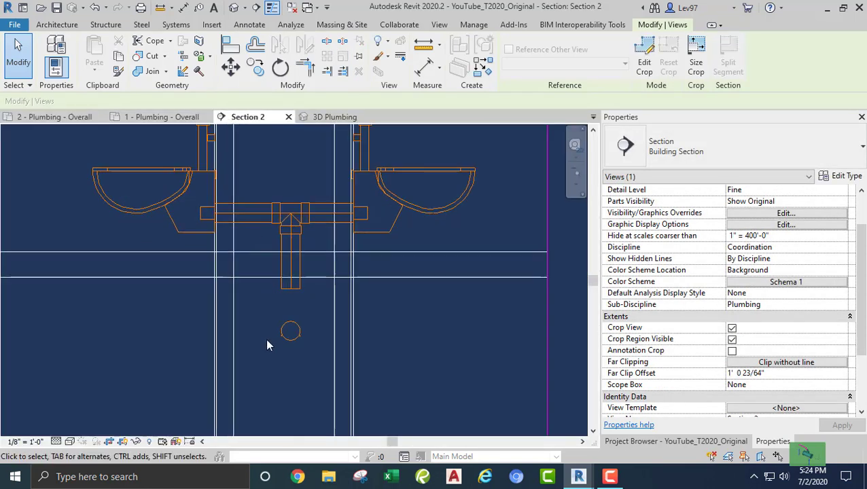
{"action": "left_click", "coordinate": [246, 311]}
{"action": "middle_click_drag", "start_coordinate": [247, 311], "coordinate": [242, 358]}
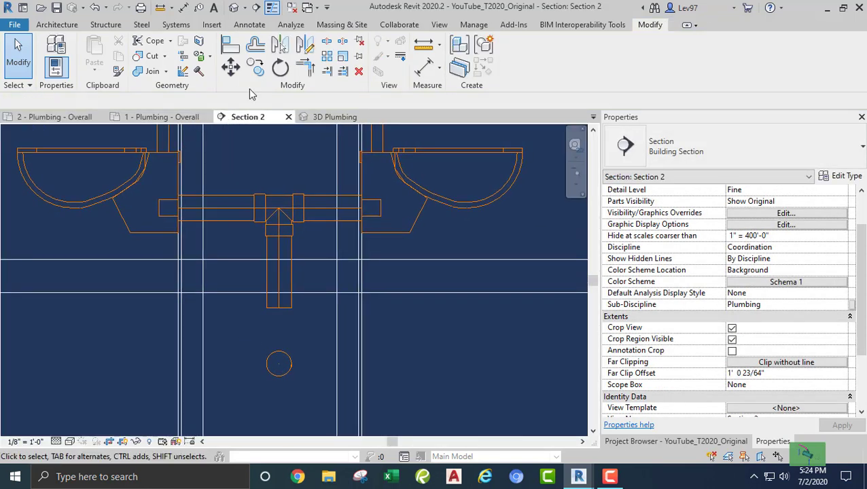
Step: Align the vertical drop's centerline with the centerline of the sanitary main below it
{"action": "left_click", "coordinate": [230, 49]}
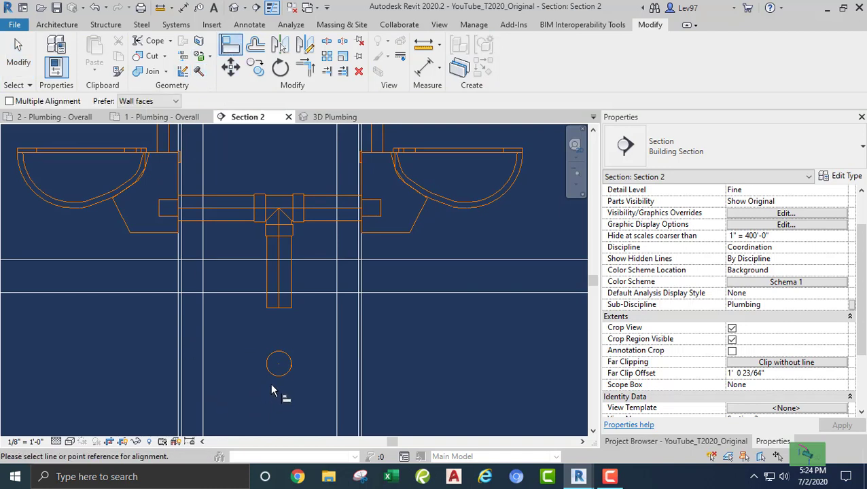
{"action": "left_click", "coordinate": [280, 359]}
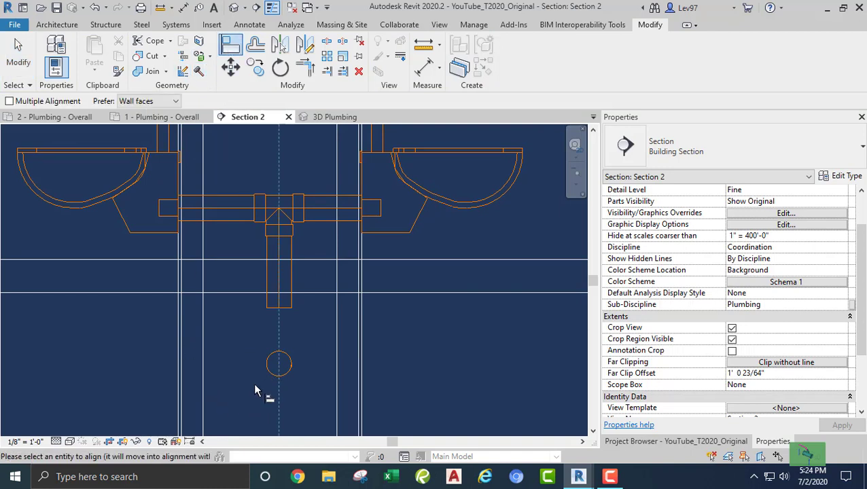
{"action": "left_click", "coordinate": [283, 285]}
{"action": "key", "text": "Escape"}
{"action": "key", "text": "Escape"}
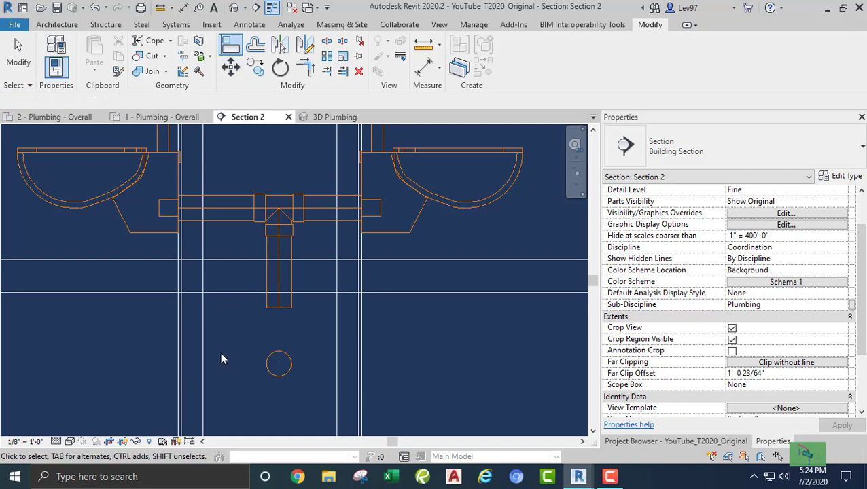
Step: Try to stretch the lower end of the shared vertical drop toward the main in Section 2, and cancel it
{"action": "scroll", "coordinate": [218, 350], "scroll_direction": "down", "scroll_amount": 1}
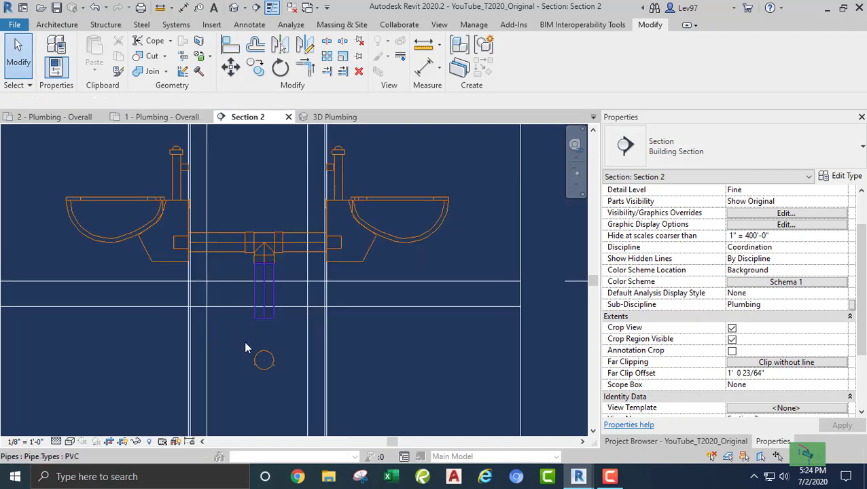
{"action": "left_click", "coordinate": [246, 349]}
{"action": "mouse_move", "coordinate": [264, 323]}
{"action": "left_mouse_down"}
{"action": "mouse_move", "coordinate": [283, 344]}
{"action": "mouse_move", "coordinate": [262, 349]}
{"action": "mouse_move", "coordinate": [264, 360]}
{"action": "mouse_move", "coordinate": [264, 319]}
{"action": "left_mouse_up"}
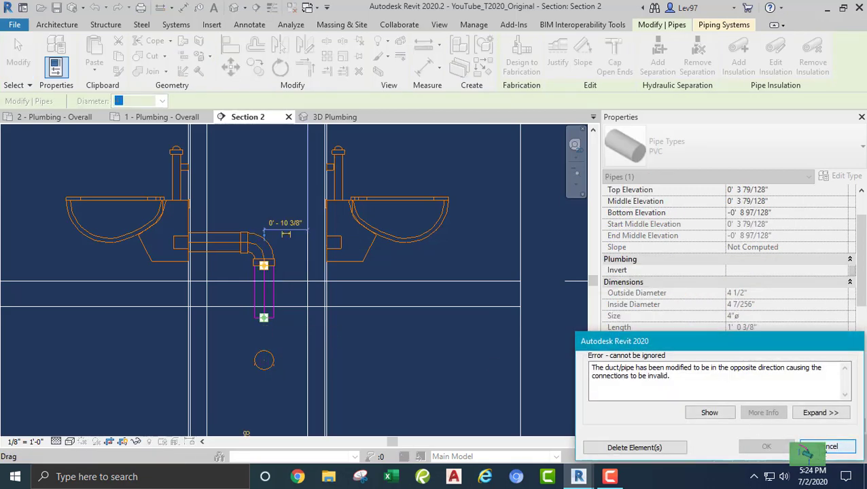
{"action": "key", "text": "Escape"}
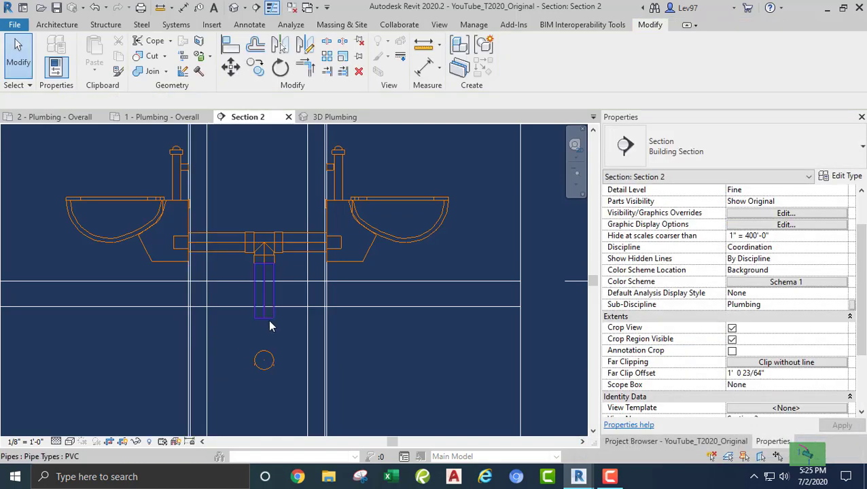
Step: Set the PVC pipe type's junction fitting to R2020_NoTicks_Wye Combination with 8th Bend - PVC - Sch 40 - DWV: Standard in the routing preferences
{"action": "left_click", "coordinate": [246, 335]}
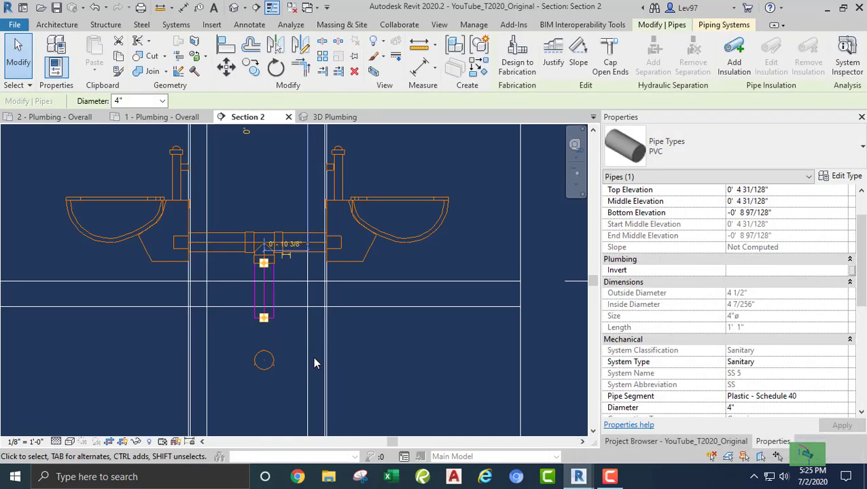
{"action": "left_click", "coordinate": [855, 176]}
{"action": "left_click", "coordinate": [628, 155]}
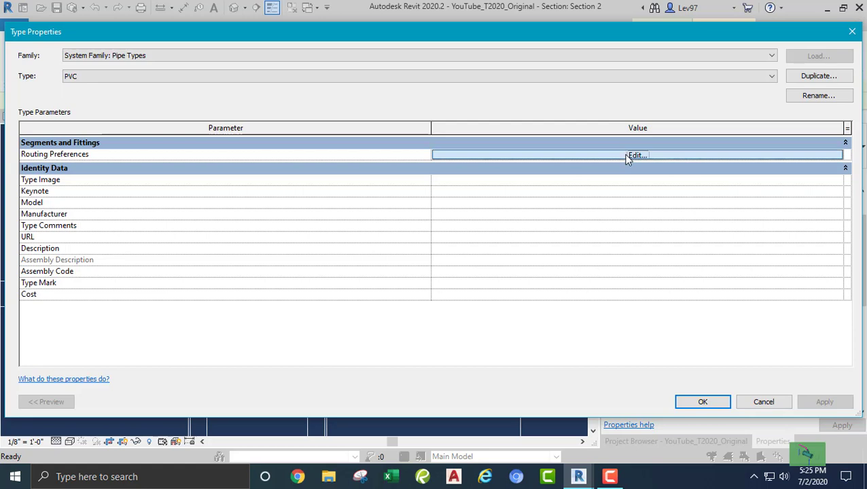
{"action": "left_click", "coordinate": [490, 227]}
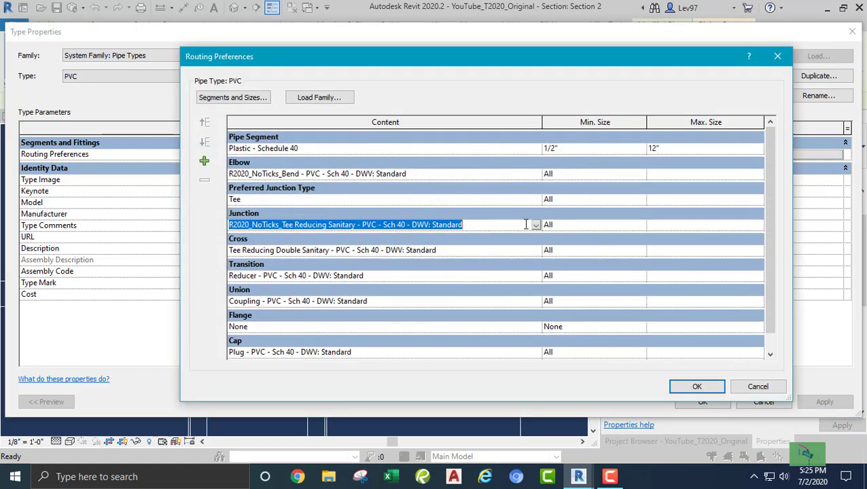
{"action": "left_click", "coordinate": [537, 226]}
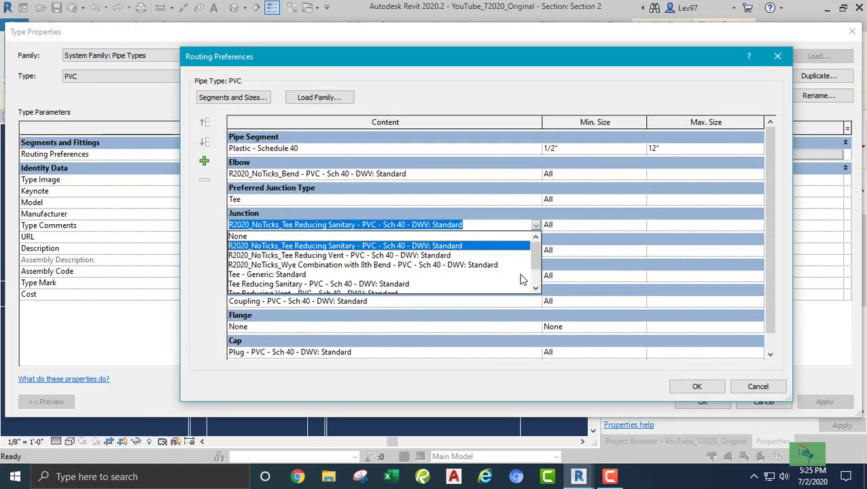
{"action": "left_click", "coordinate": [346, 266]}
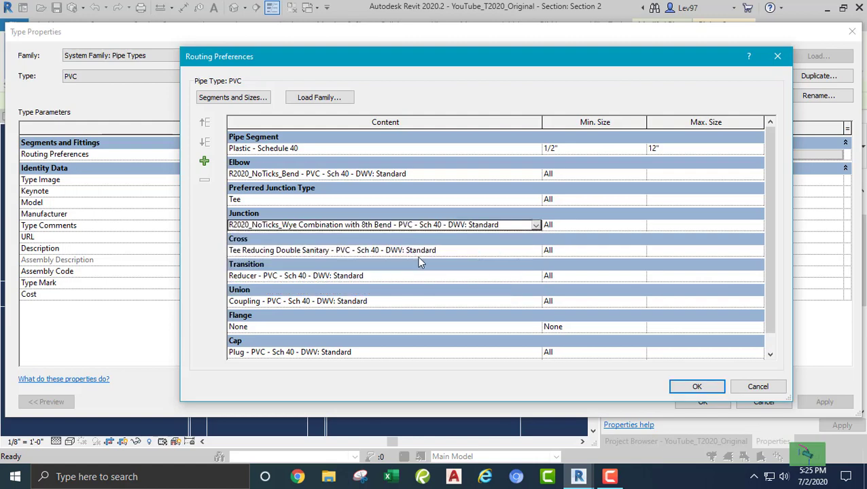
{"action": "left_click", "coordinate": [698, 387]}
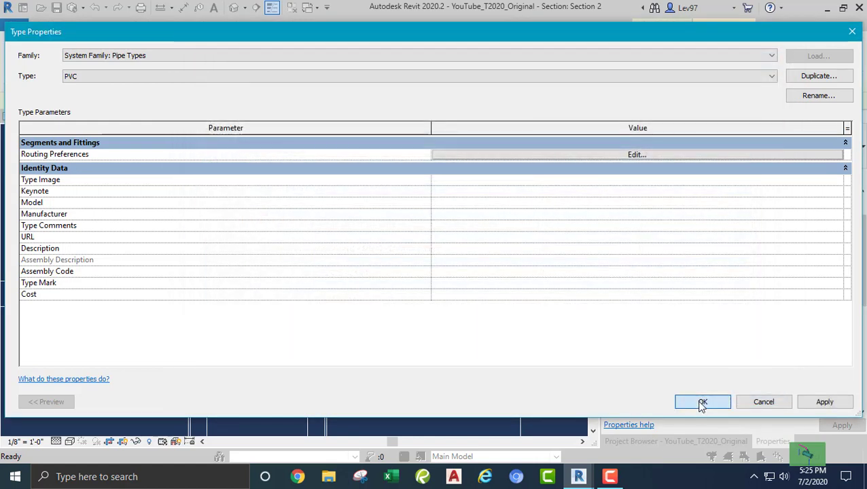
{"action": "left_click", "coordinate": [702, 402]}
{"action": "left_click", "coordinate": [235, 338]}
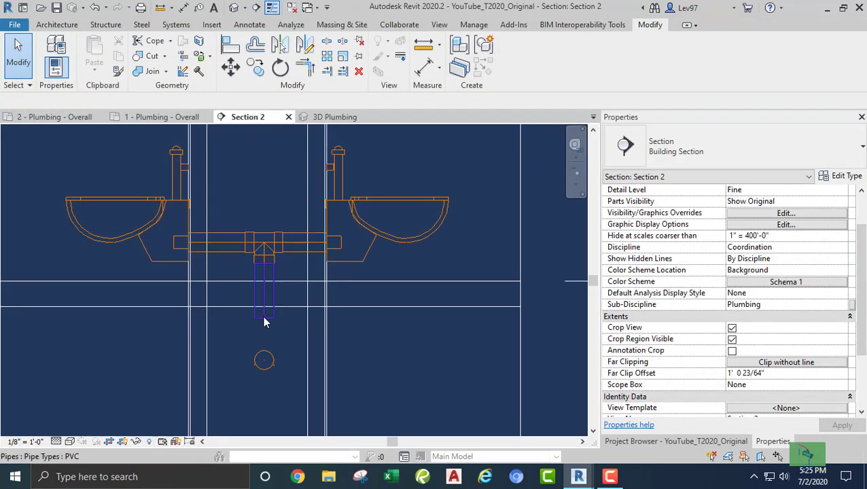
{"action": "left_click_drag", "start_coordinate": [216, 336], "coordinate": [262, 332]}
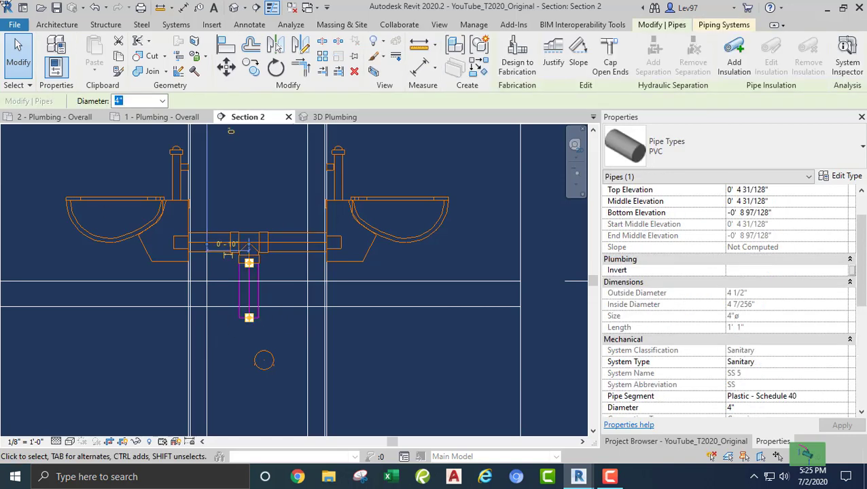
{"action": "left_click", "coordinate": [96, 8]}
Step: Try to stretch the shared drop's lower end to the main's center using the wye combination junction, and cancel it
{"action": "scroll", "coordinate": [238, 340], "scroll_direction": "up", "scroll_amount": 2}
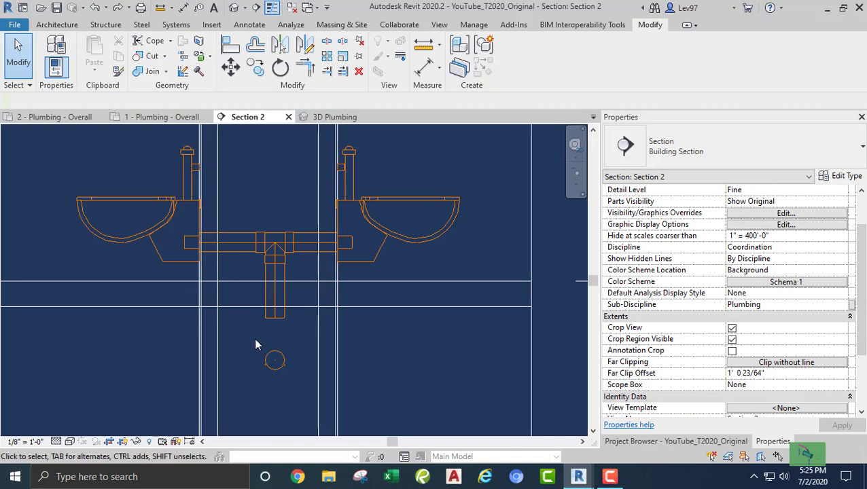
{"action": "left_click", "coordinate": [273, 310]}
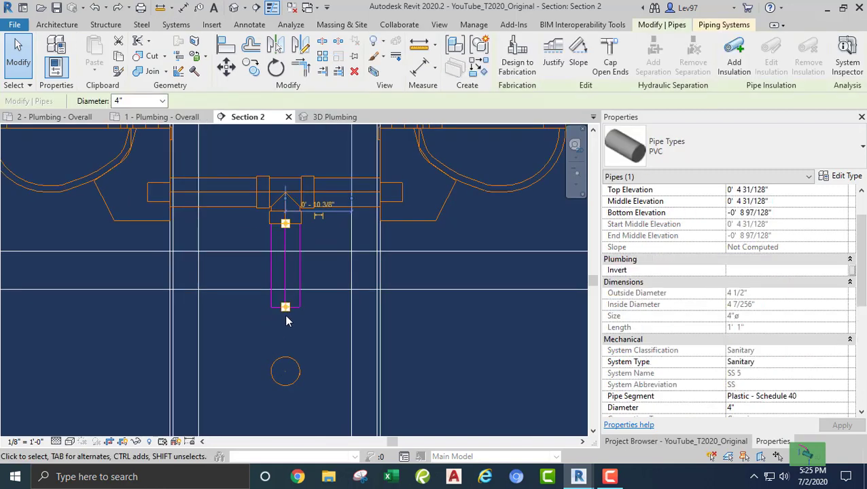
{"action": "left_click_drag", "start_coordinate": [285, 309], "coordinate": [286, 371]}
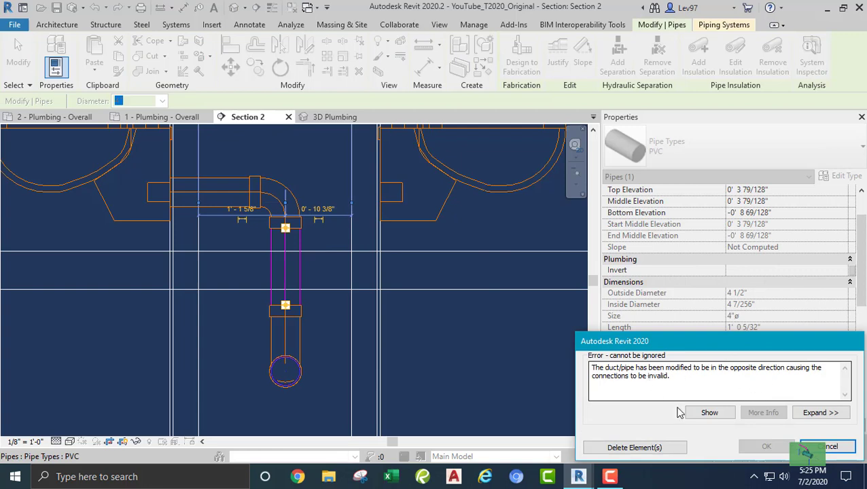
{"action": "left_click", "coordinate": [831, 447]}
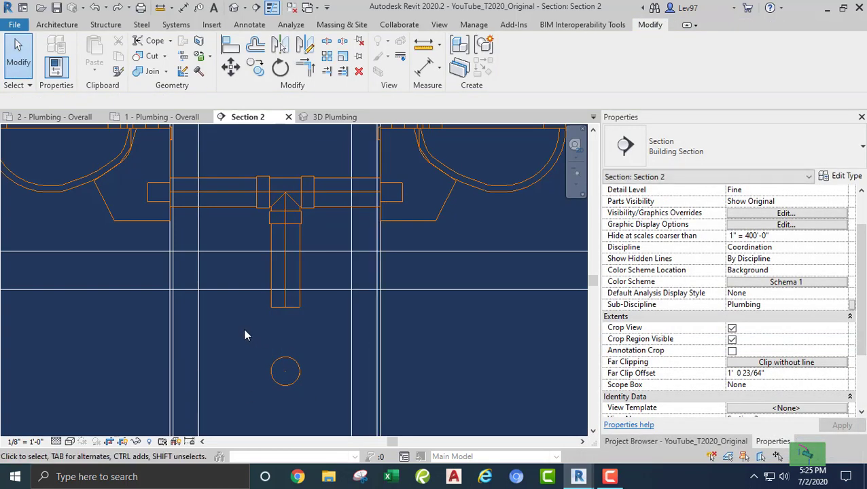
Step: Try nudging the shared vertical drop sideways off the main's centerline in Section 2, and undo each move
{"action": "left_click", "coordinate": [276, 304]}
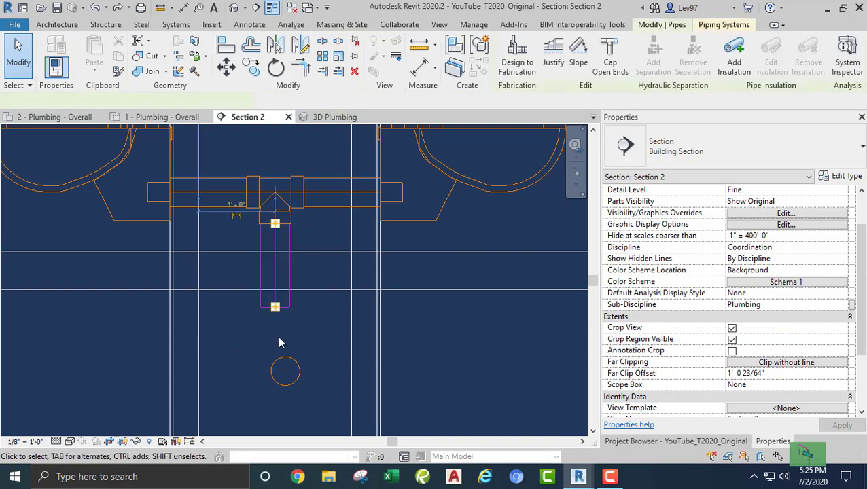
{"action": "left_click", "coordinate": [95, 8]}
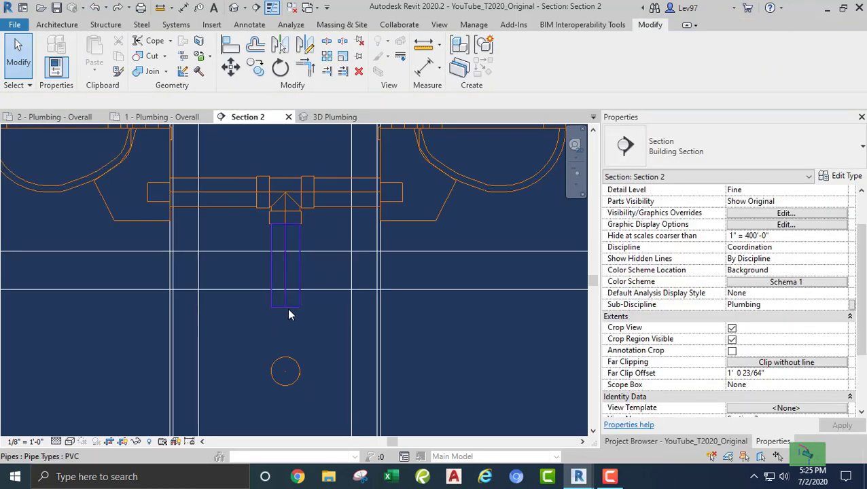
{"action": "left_click", "coordinate": [286, 302]}
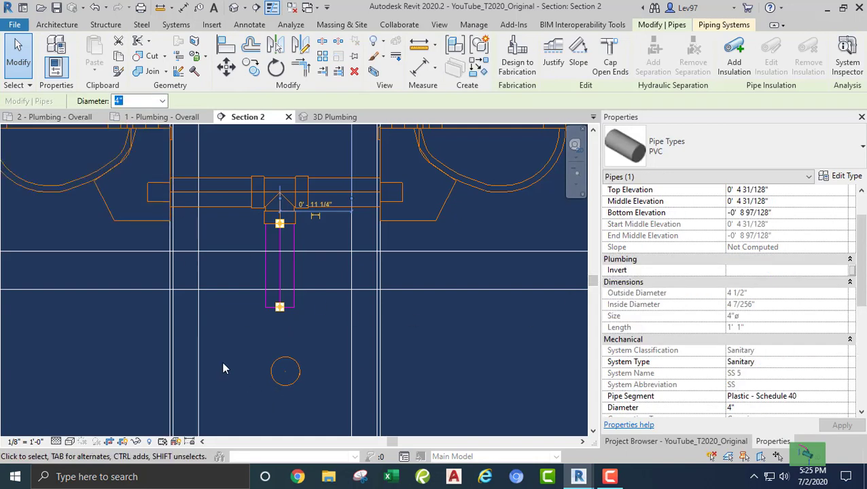
{"action": "left_click", "coordinate": [223, 336]}
{"action": "left_click", "coordinate": [96, 10]}
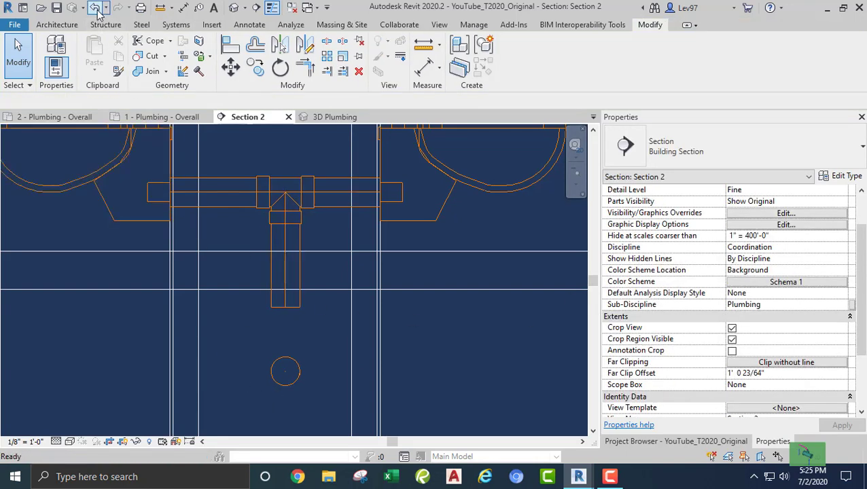
{"action": "middle_click_drag", "start_coordinate": [249, 337], "coordinate": [268, 337]}
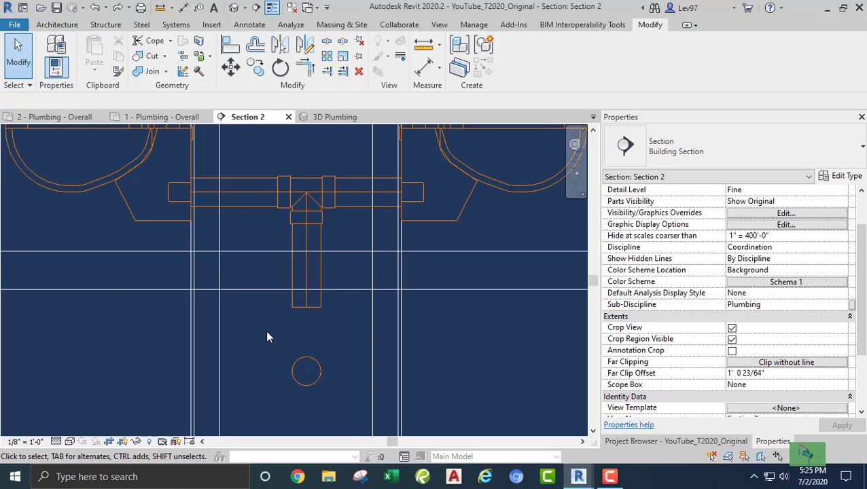
Step: Set the PVC pipe type's junction fitting to R2020_NoTicks_Tee Reducing Sanitary - PVC - Sch 40 - DWV: Standard in the routing preferences
{"action": "left_click", "coordinate": [303, 303]}
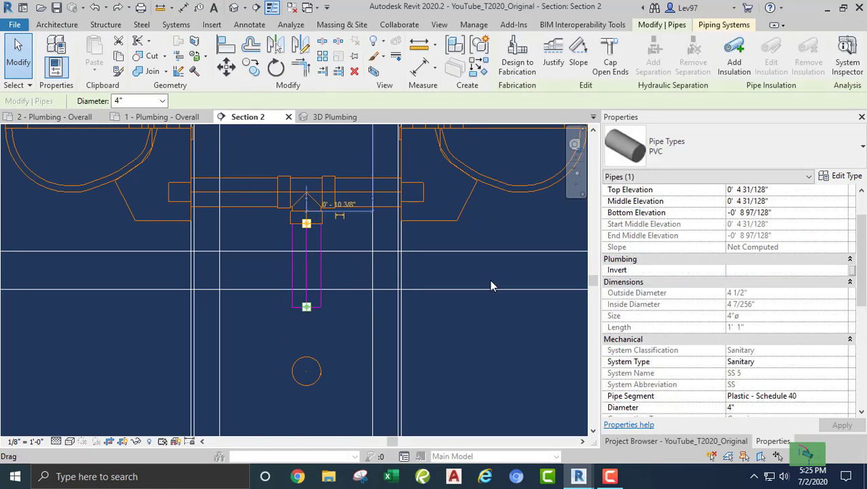
{"action": "left_click", "coordinate": [842, 176]}
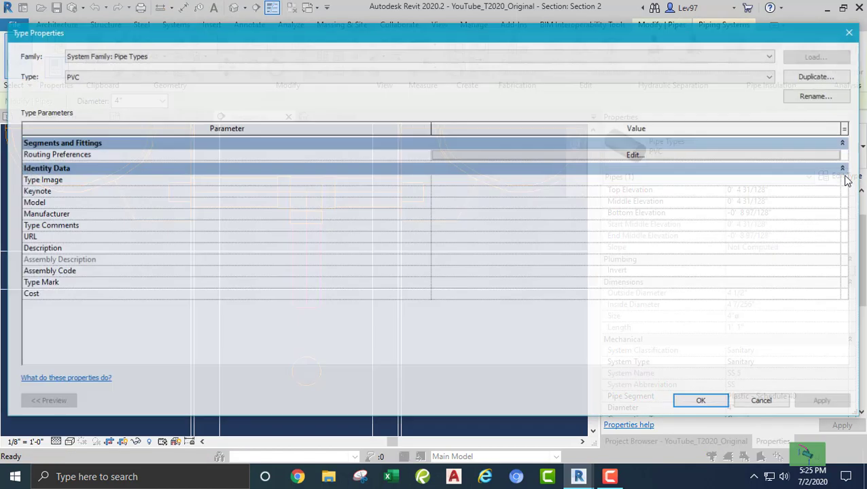
{"action": "left_click", "coordinate": [612, 155]}
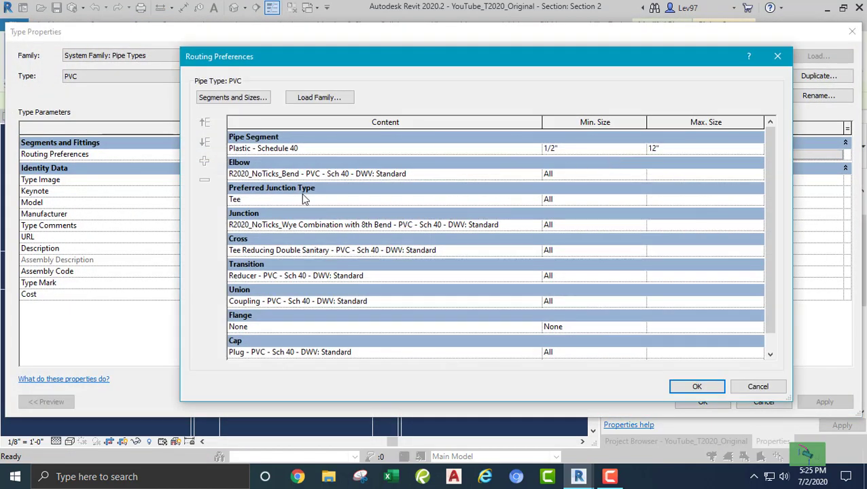
{"action": "left_click", "coordinate": [534, 225]}
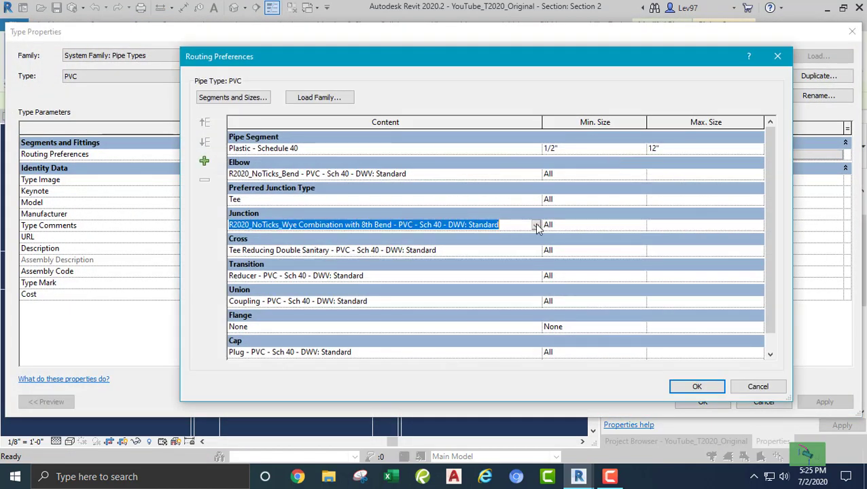
{"action": "left_click", "coordinate": [537, 225]}
{"action": "scroll", "coordinate": [313, 241], "scroll_direction": "up", "scroll_amount": 2}
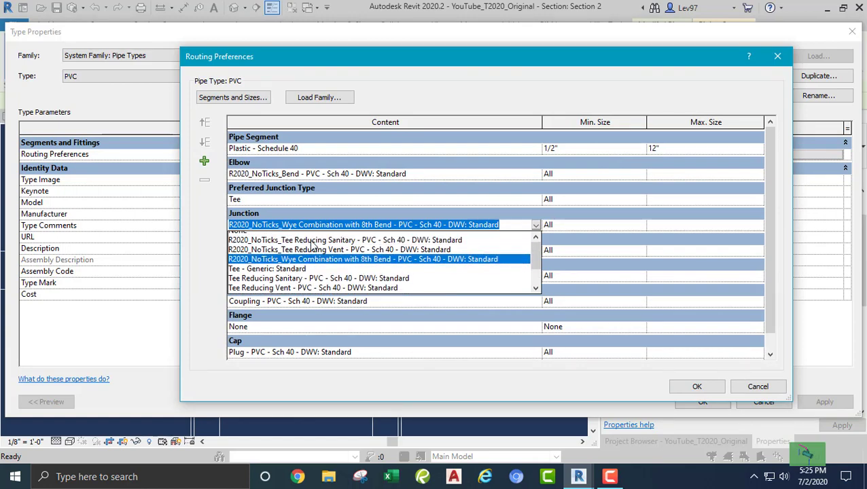
{"action": "left_click", "coordinate": [312, 245]}
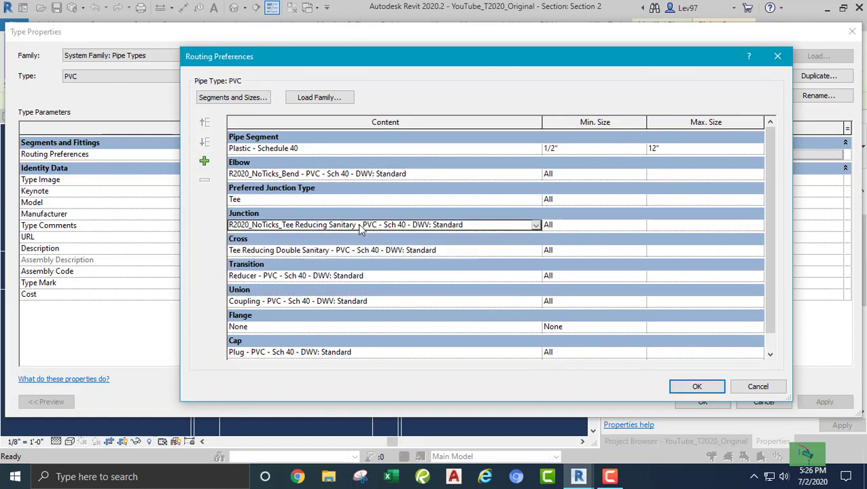
{"action": "left_click", "coordinate": [697, 387]}
{"action": "left_click", "coordinate": [703, 402]}
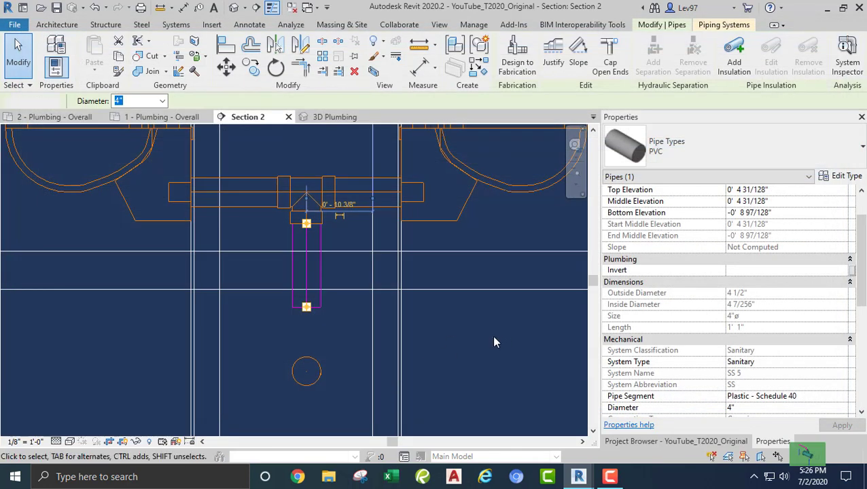
Step: Try to stretch the drop's lower end down to the main using the reducing sanitary tee junction, and cancel it
{"action": "left_click", "coordinate": [229, 309]}
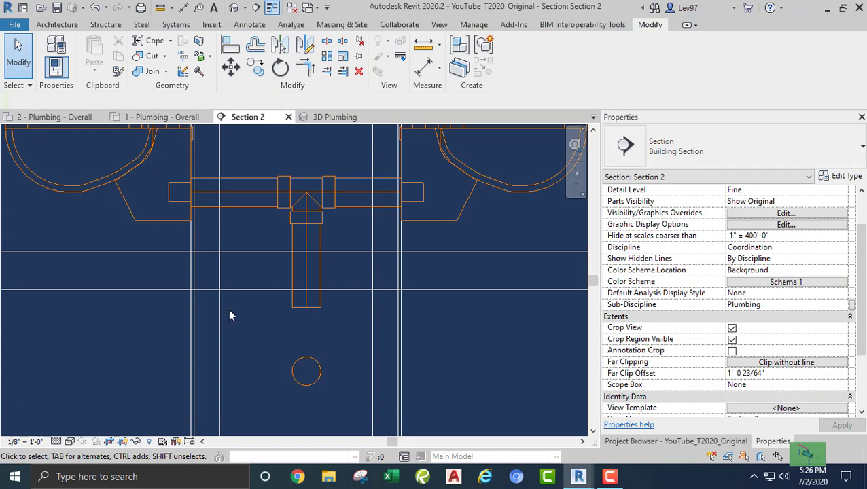
{"action": "left_click", "coordinate": [300, 307]}
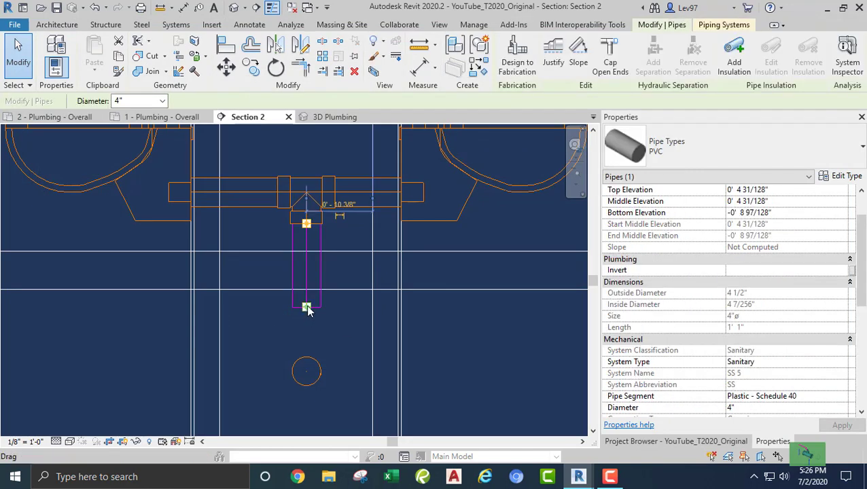
{"action": "left_click_drag", "start_coordinate": [307, 309], "coordinate": [307, 356]}
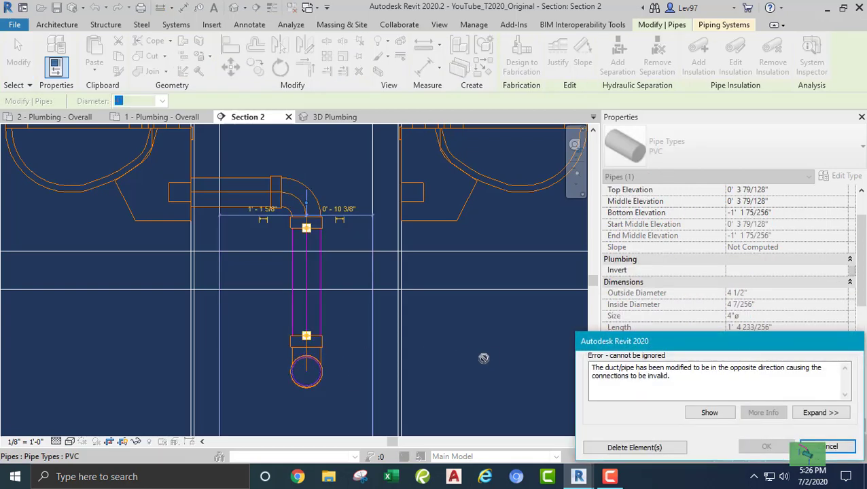
{"action": "left_click", "coordinate": [827, 447]}
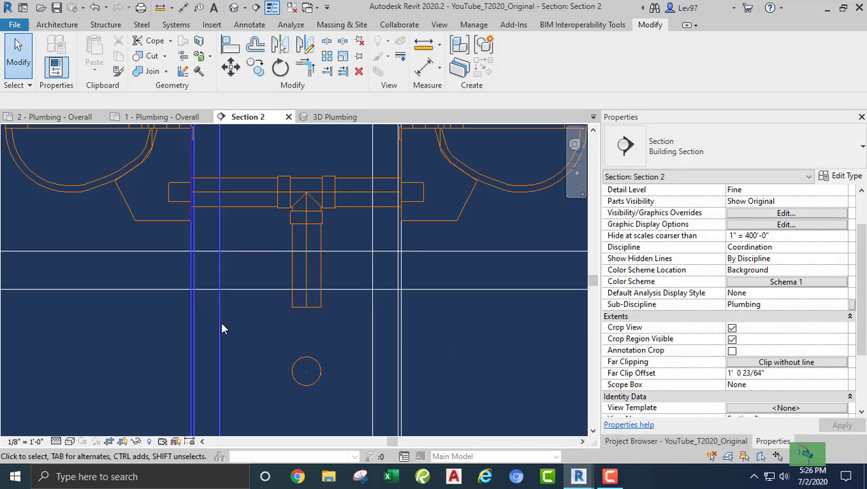
{"action": "middle_click_drag", "start_coordinate": [259, 328], "coordinate": [270, 332]}
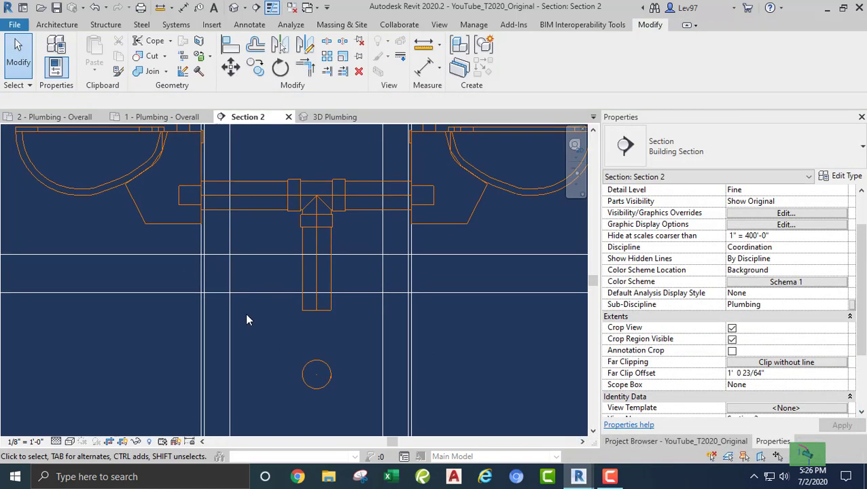
Step: Delete the elbow joining the end of the sloped main to the last vertical drop in the 3D Plumbing view
{"action": "left_click", "coordinate": [334, 118]}
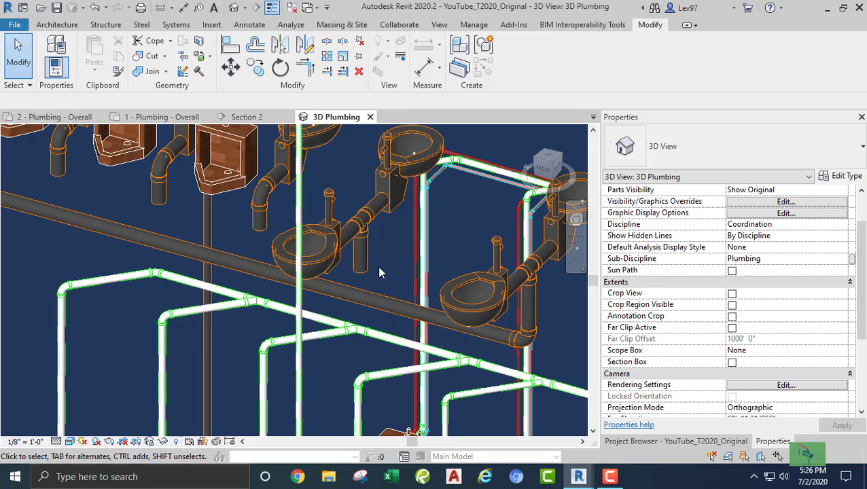
{"action": "left_click", "coordinate": [525, 335]}
{"action": "key", "text": "Delete"}
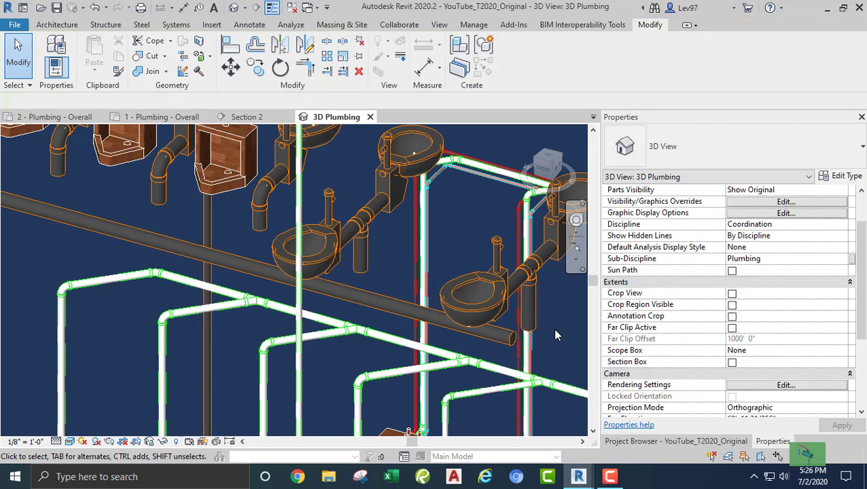
{"action": "middle_click_drag", "start_coordinate": [565, 336], "coordinate": [565, 341]}
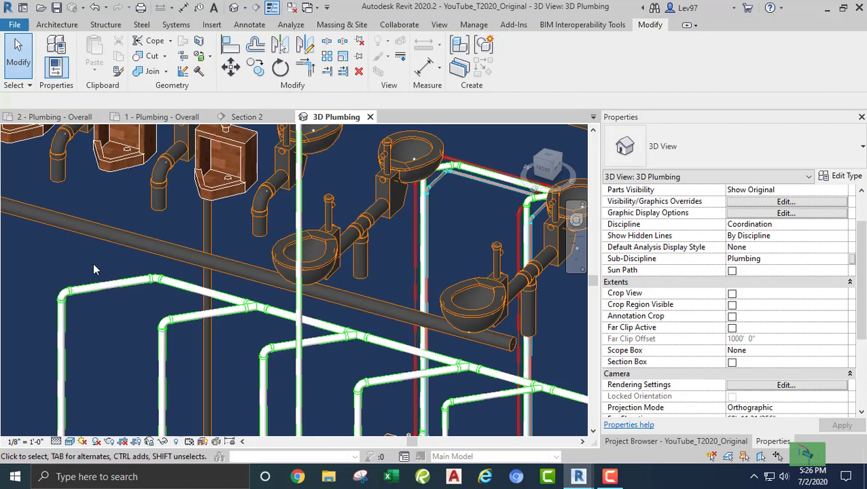
Step: Try to extend the second-to-last water closets' shared drop to the sloped main with Trim/Extend Single Element, and cancel it
{"action": "left_click", "coordinate": [327, 71]}
{"action": "left_click", "coordinate": [389, 311]}
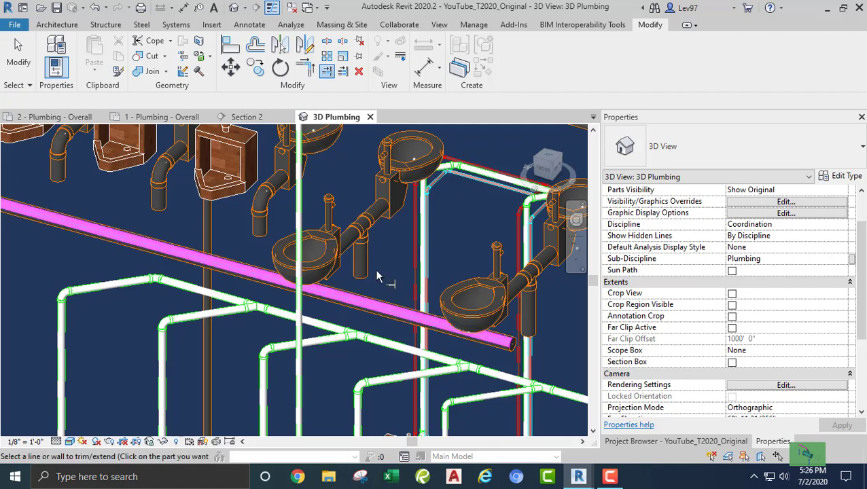
{"action": "left_click", "coordinate": [367, 253]}
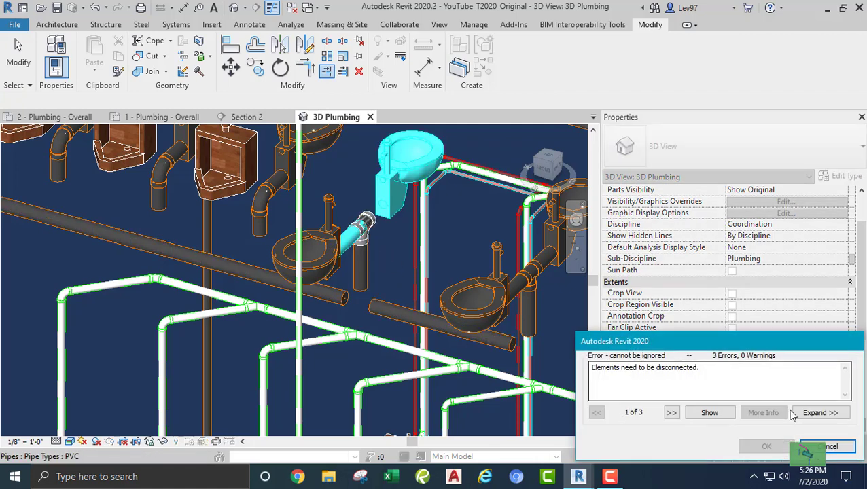
{"action": "left_click", "coordinate": [830, 448]}
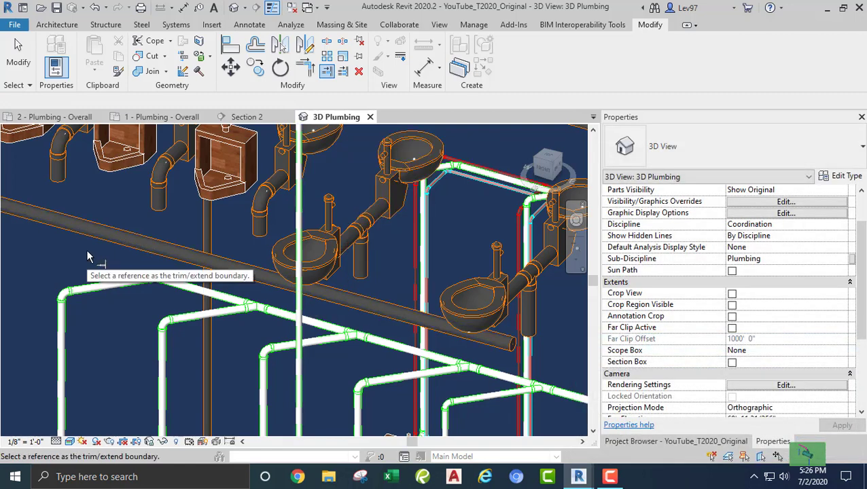
{"action": "key", "text": "Escape"}
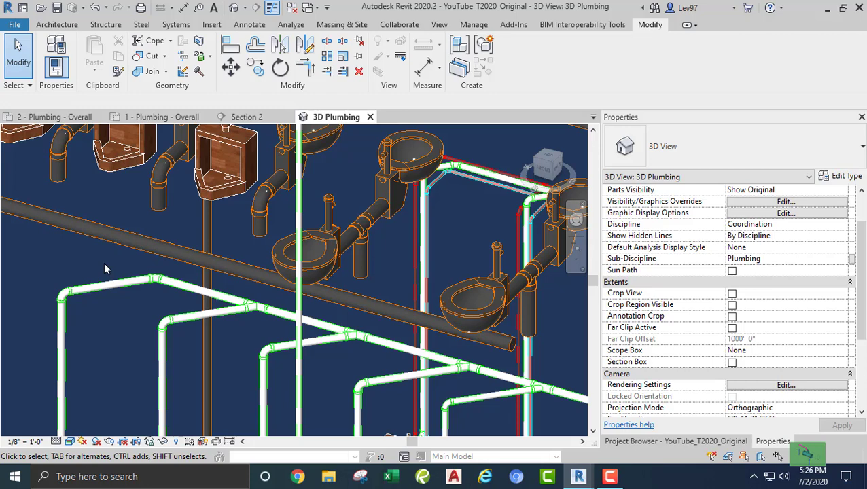